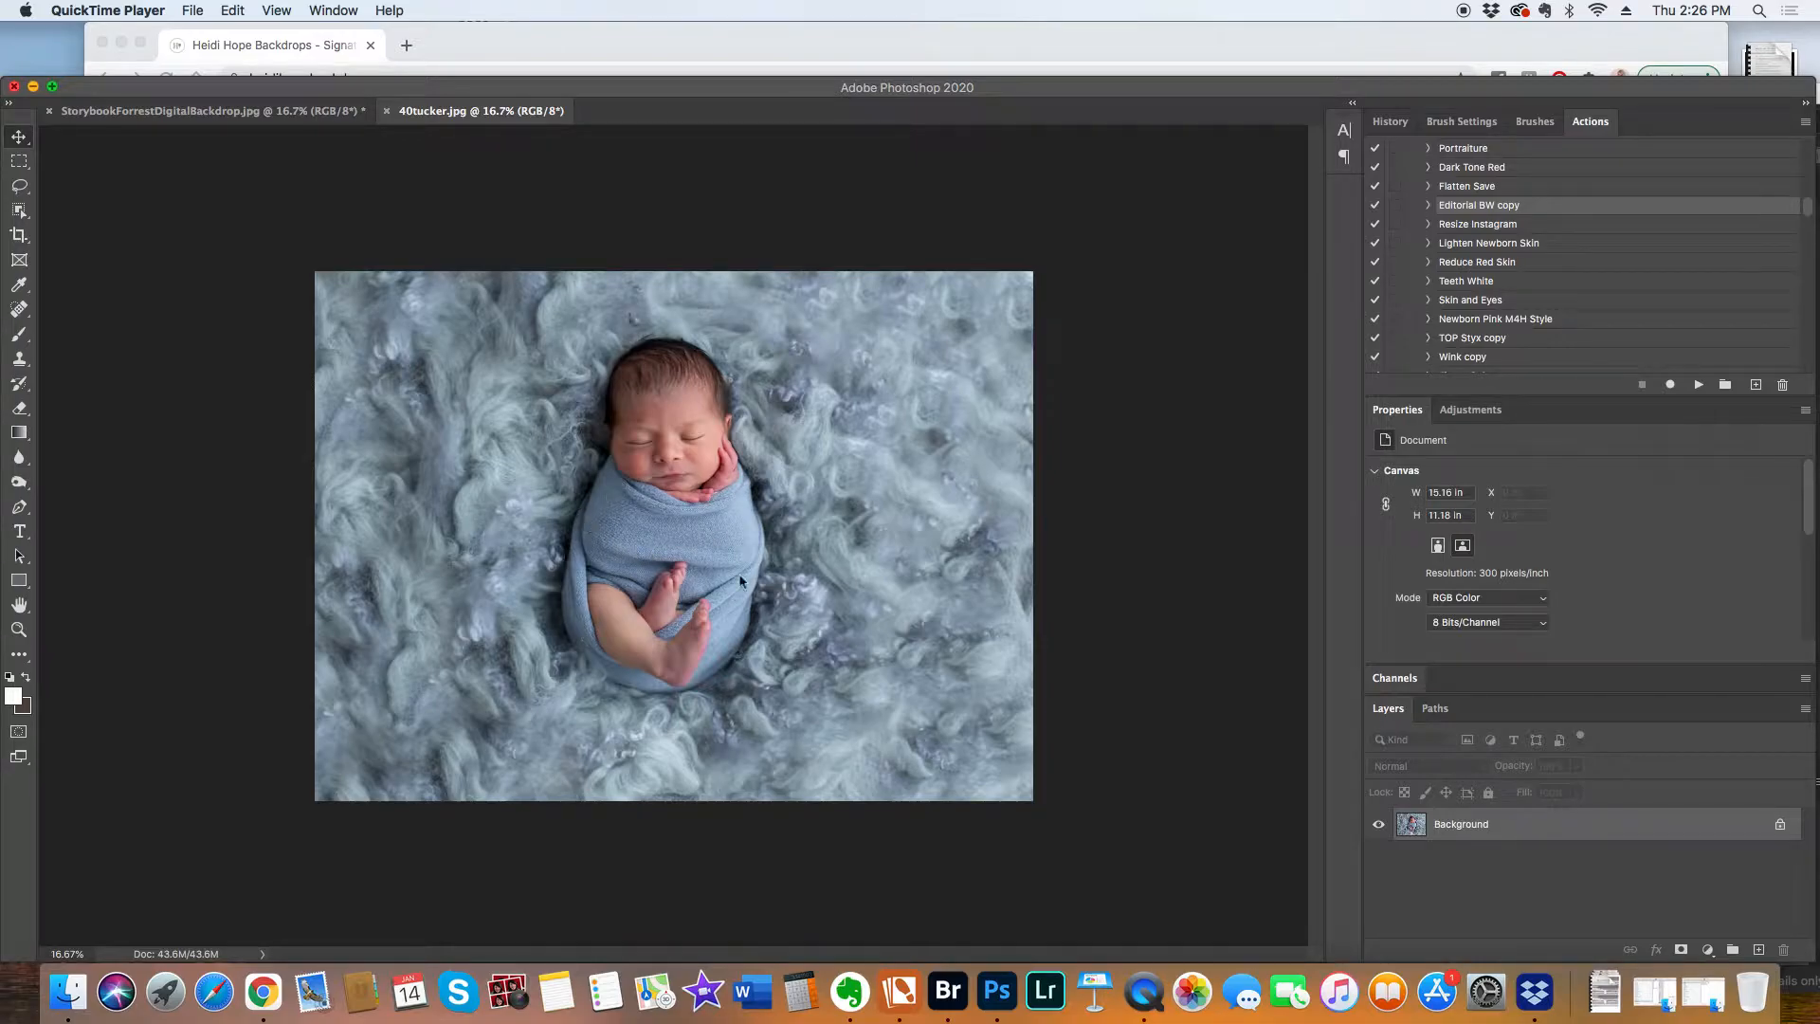
View the StorybookForrestDigitalBackdrop.jpg document.
left_click(626, 675)
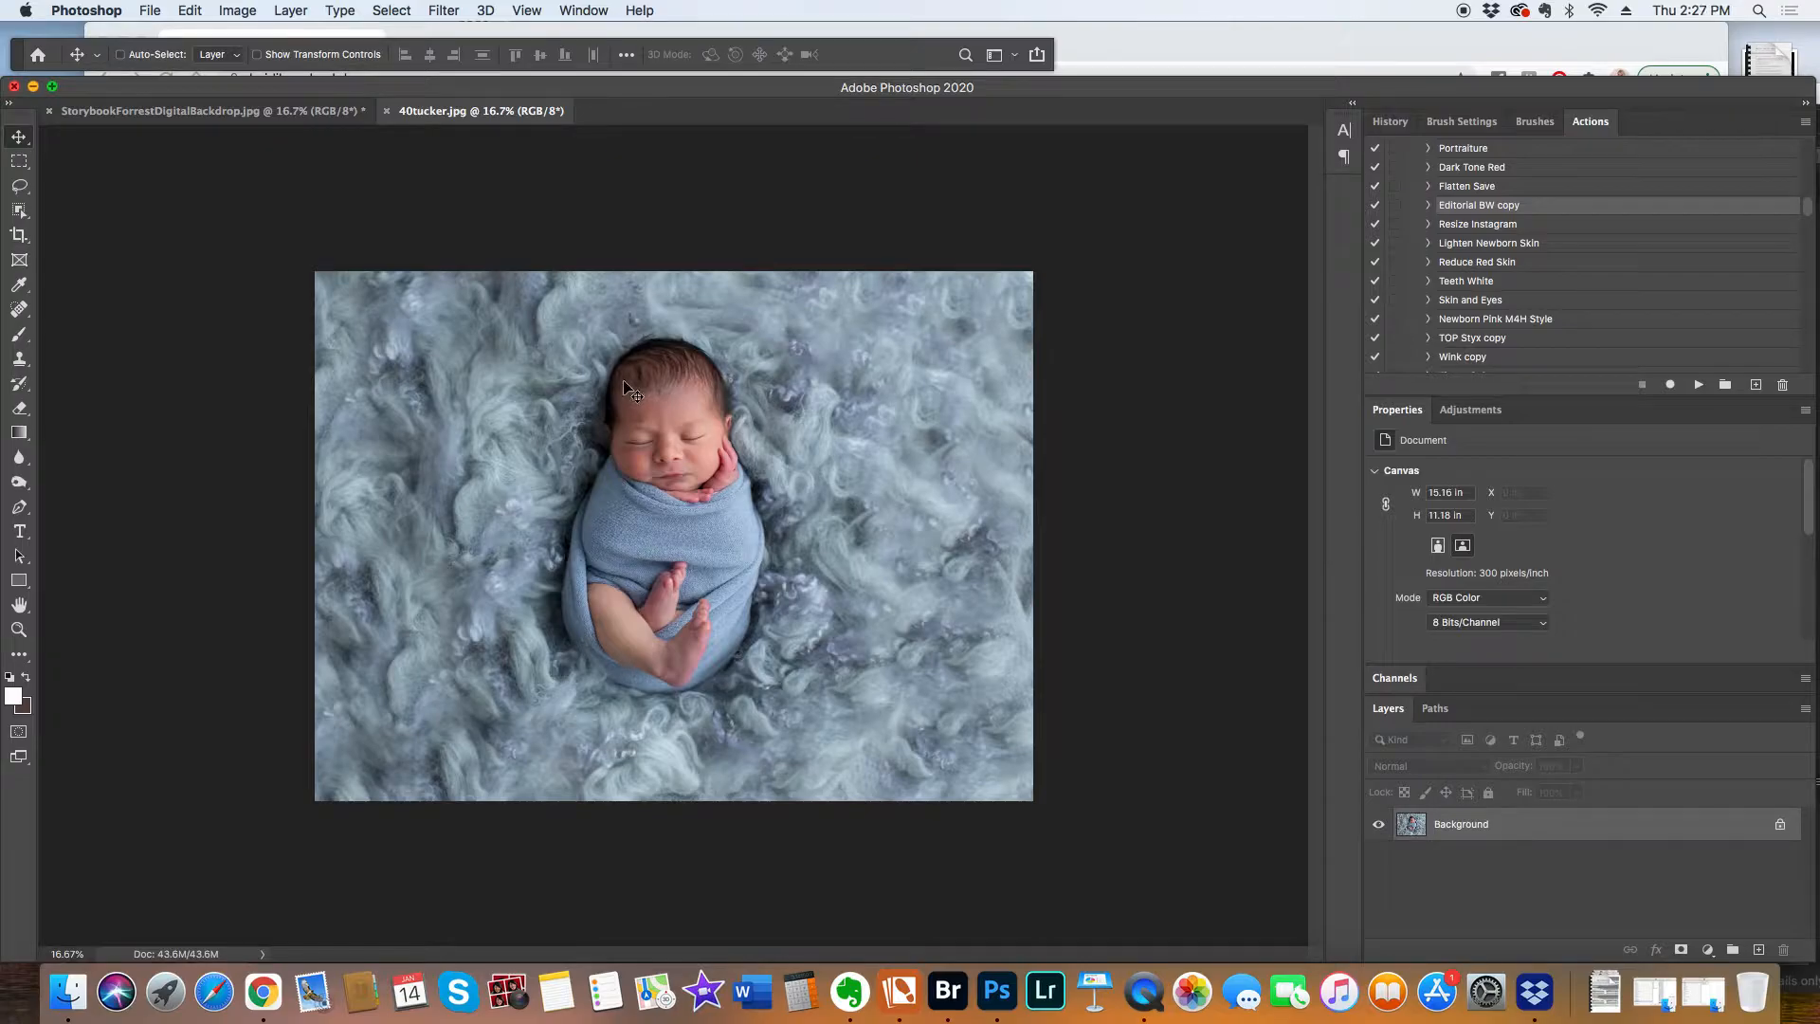
left_click(227, 112)
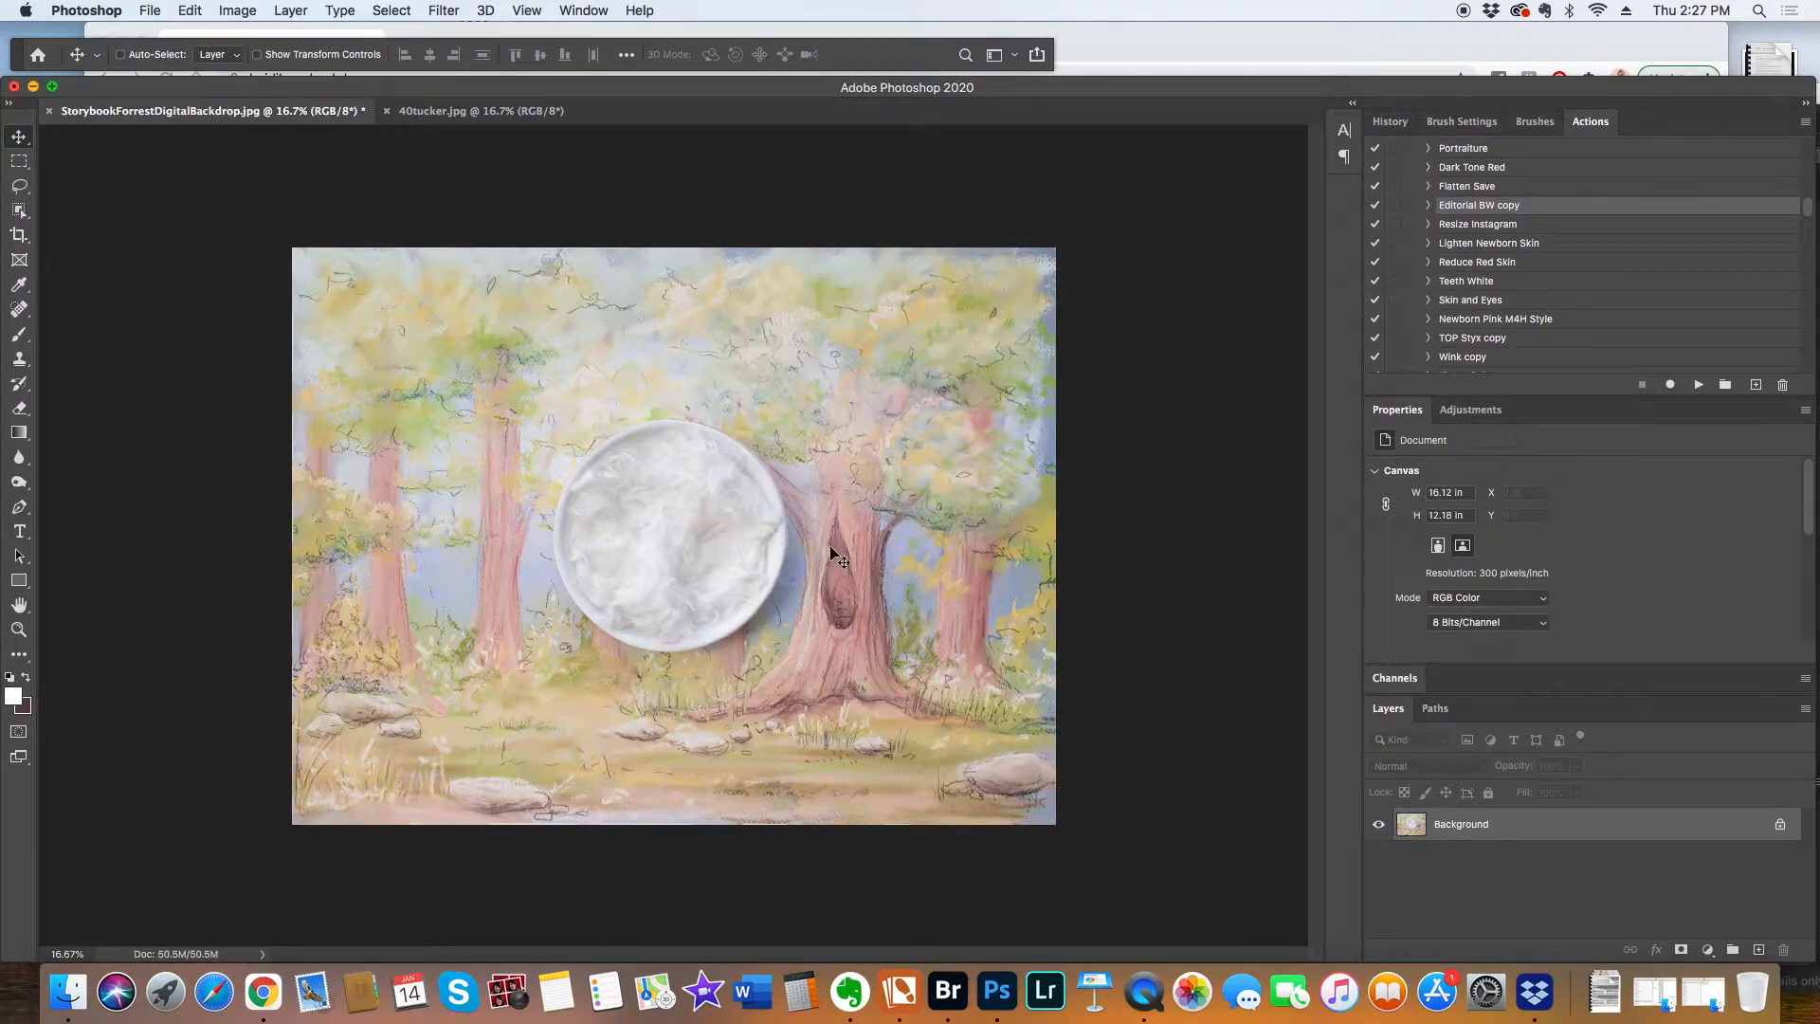
Switch to Chrome, browse the Digital Backdrops collection on heidihopebackdrops.com and open the Peonies And Barnwood bundle.
left_click(1098, 50)
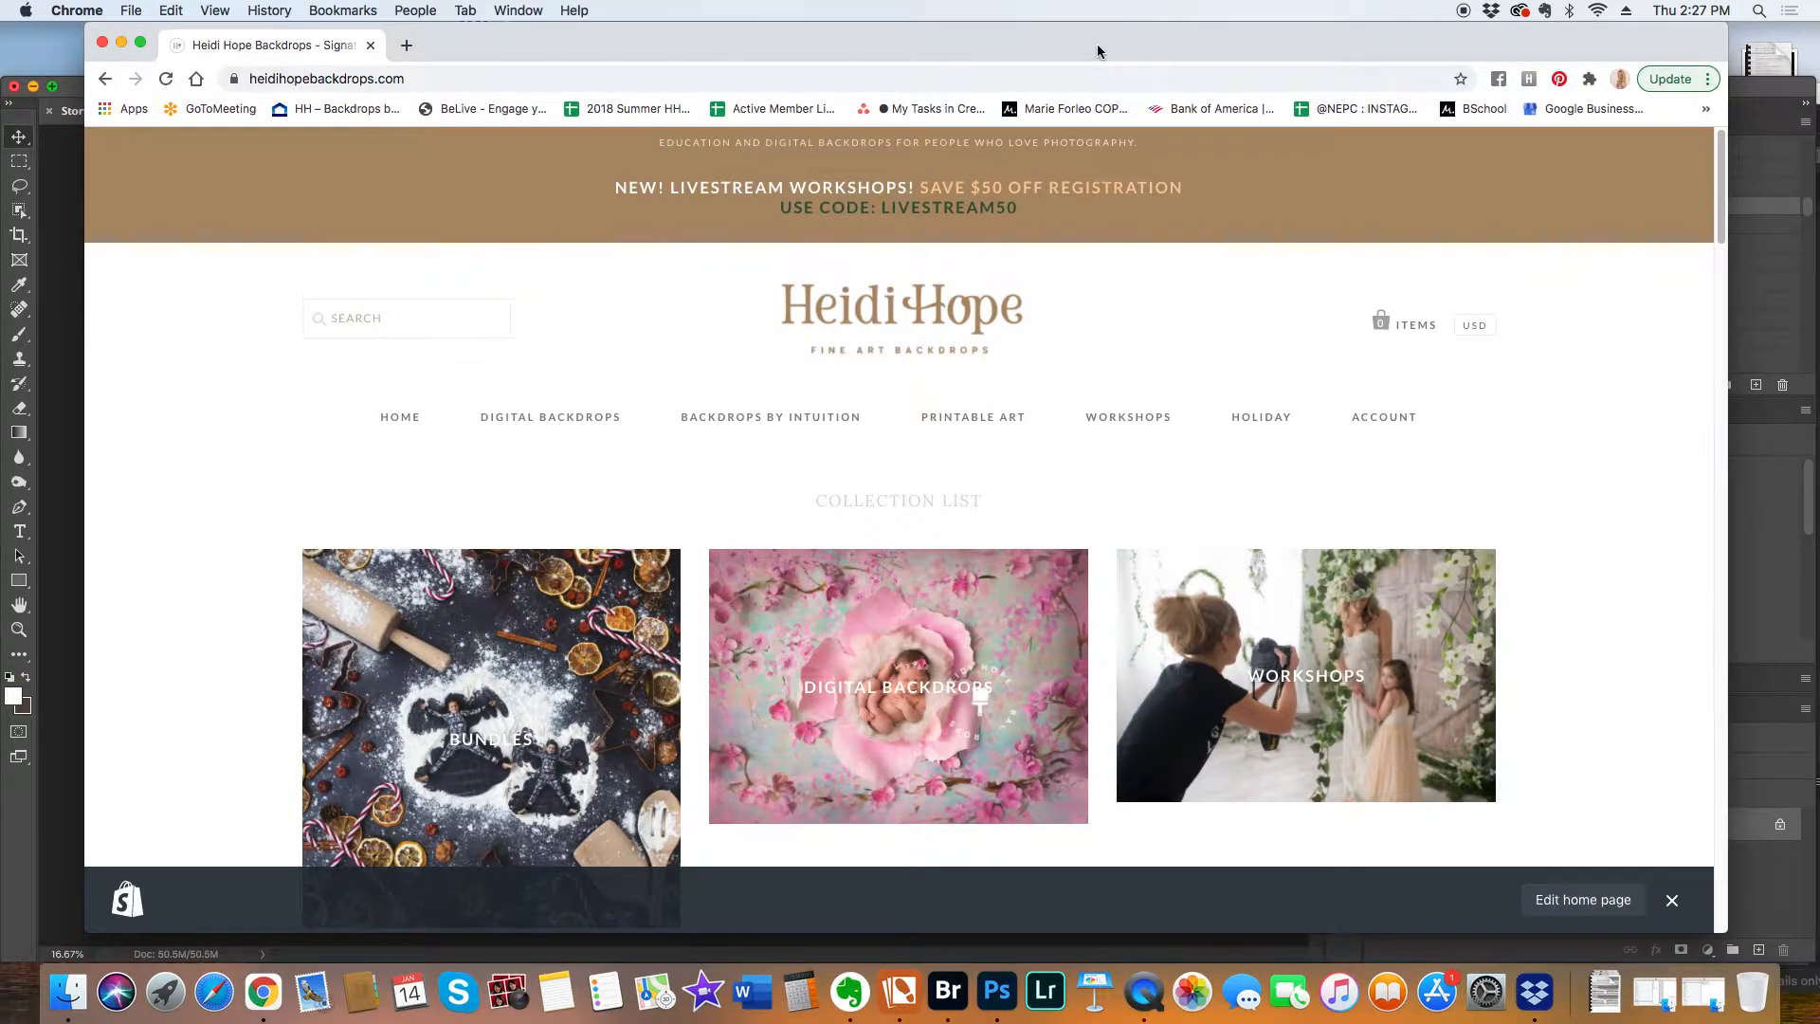
left_click(571, 419)
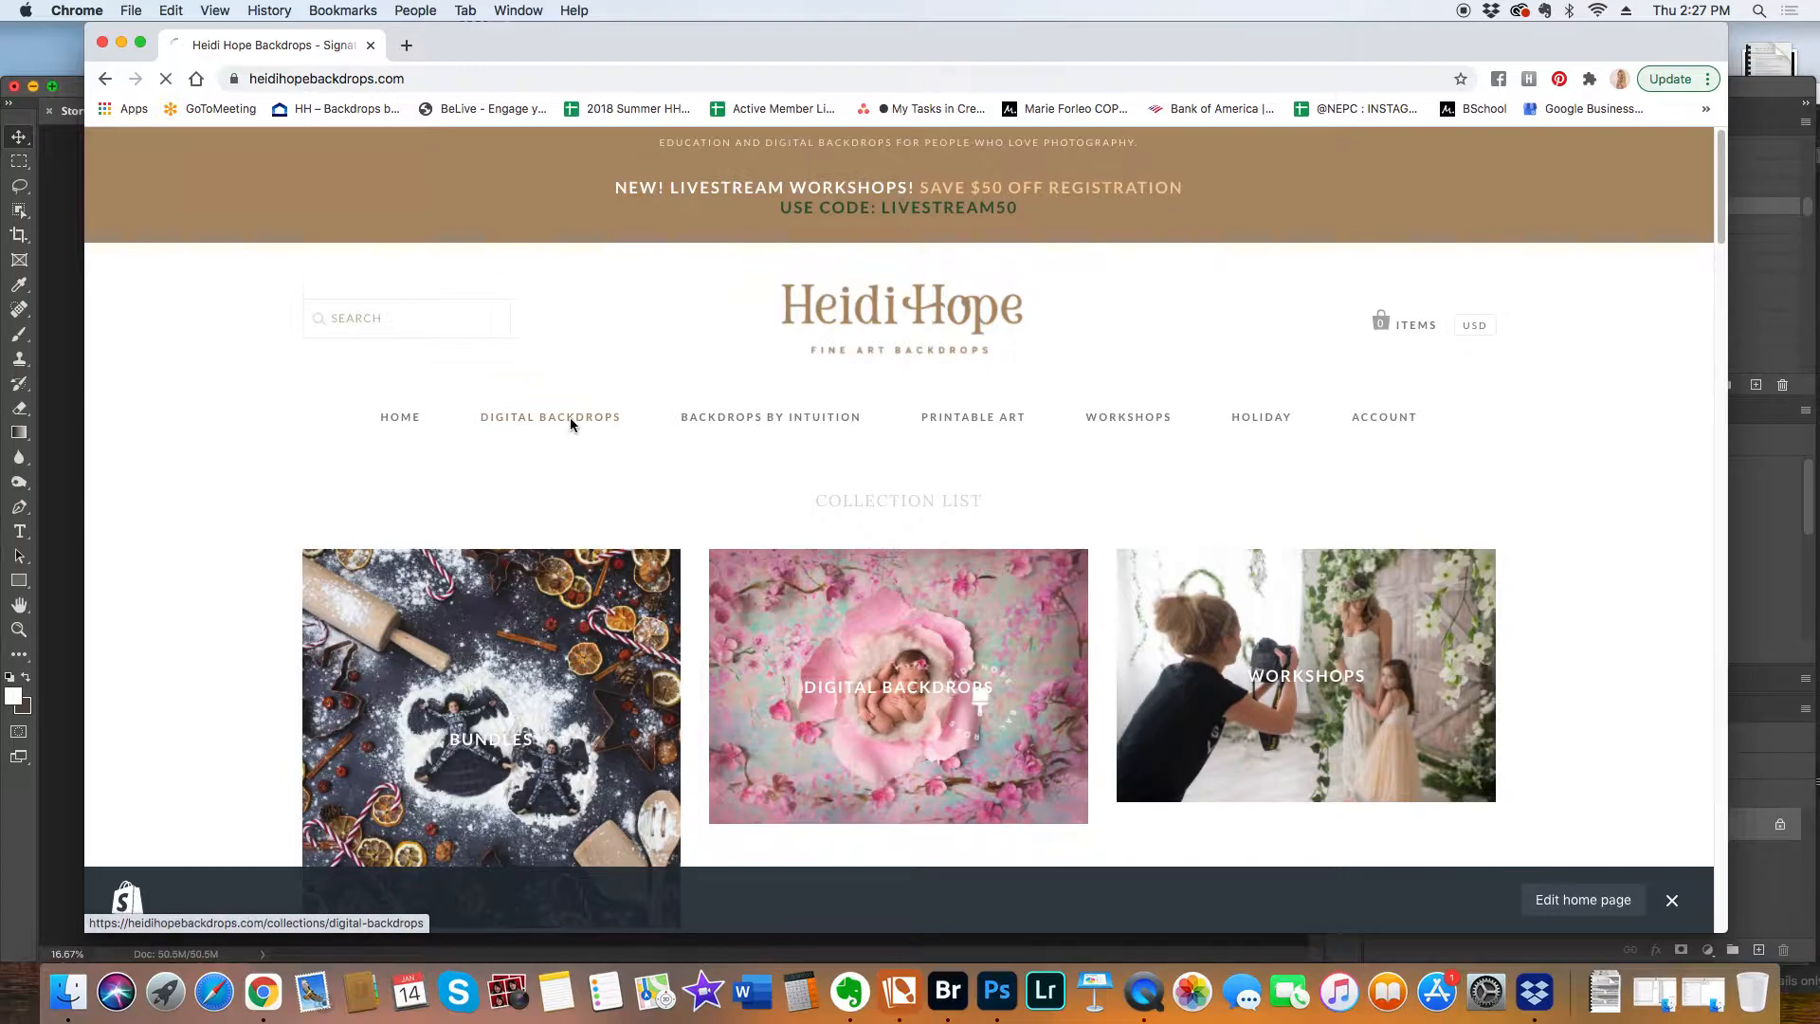
scroll(845, 515, "down", 10)
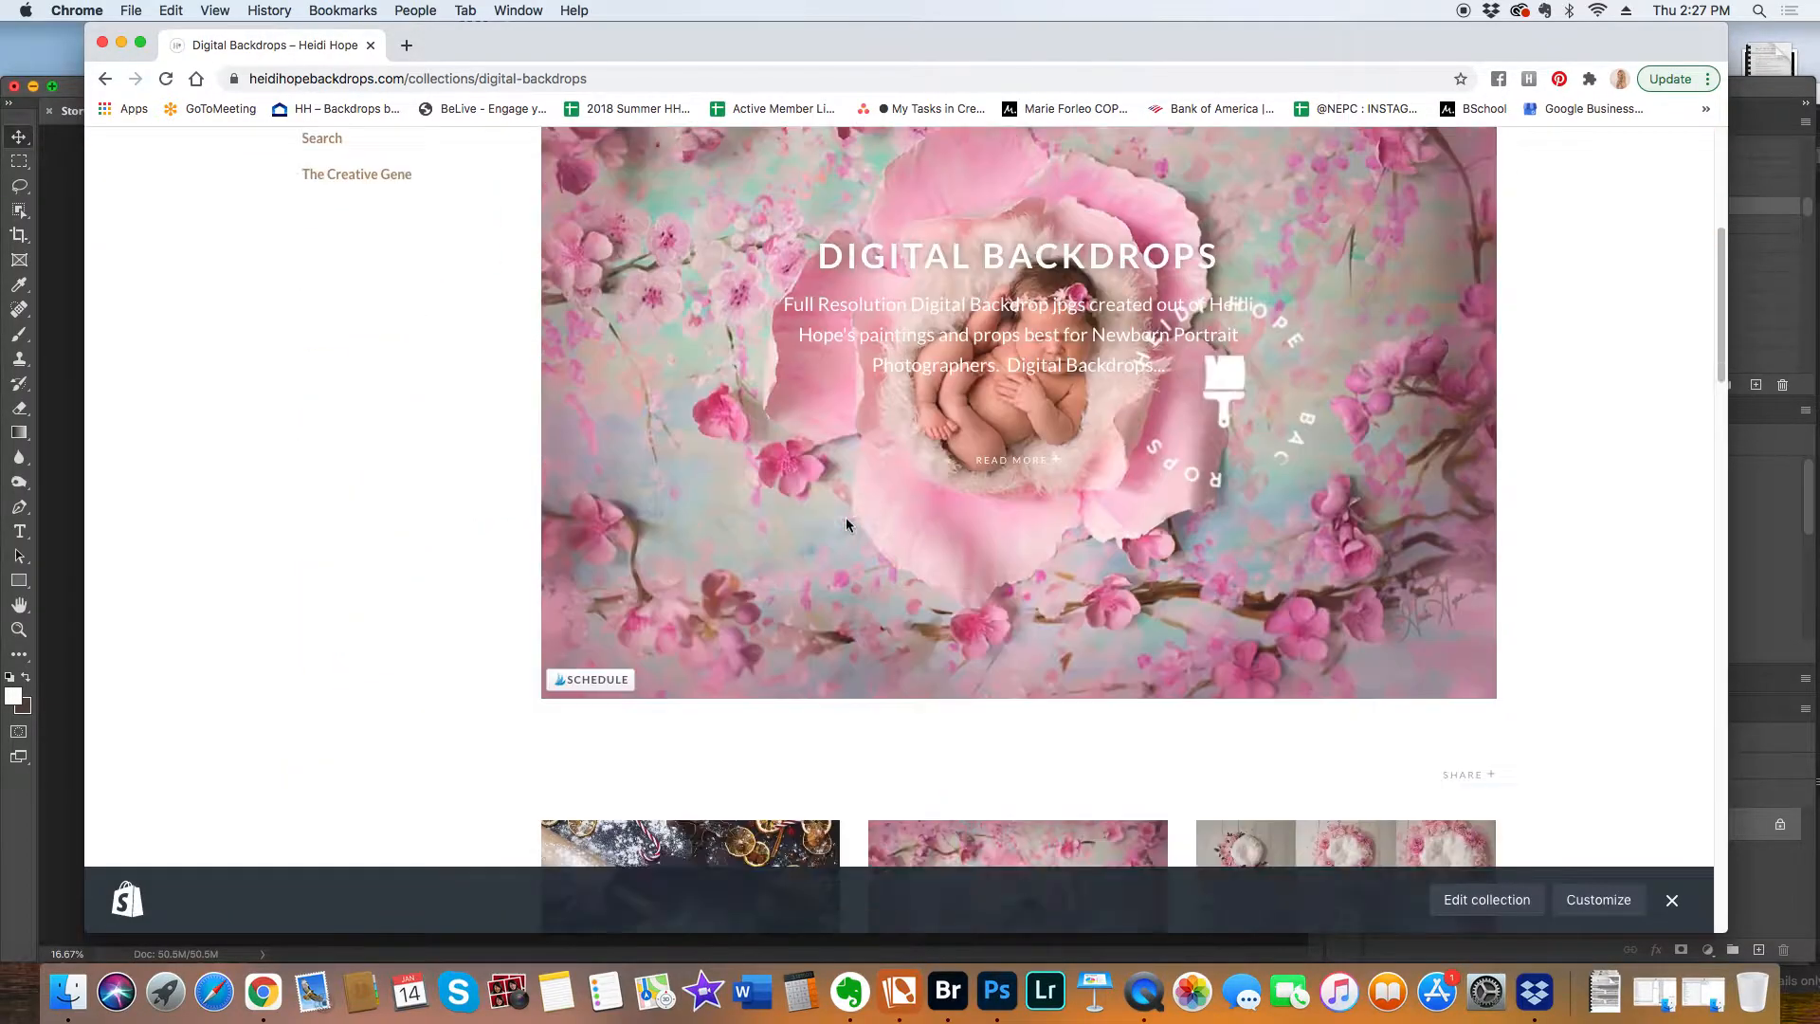
scroll(846, 515, "down", 10)
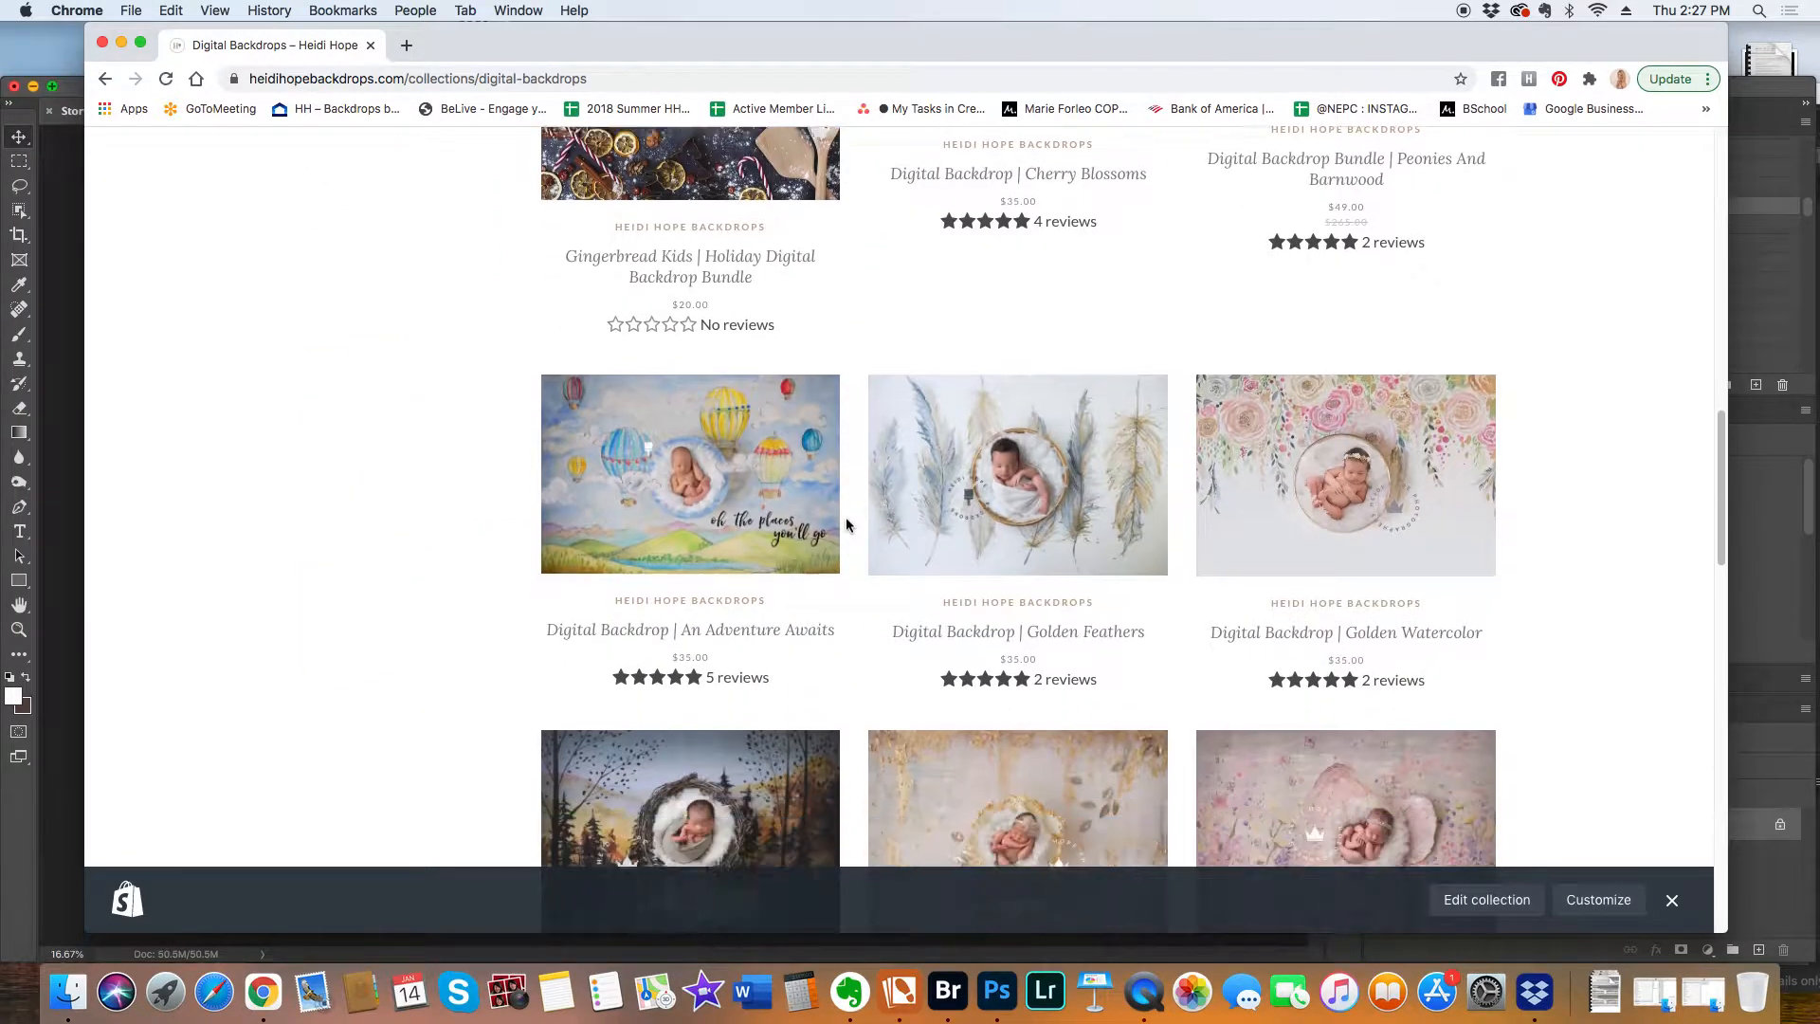
scroll(845, 516, "down", 6)
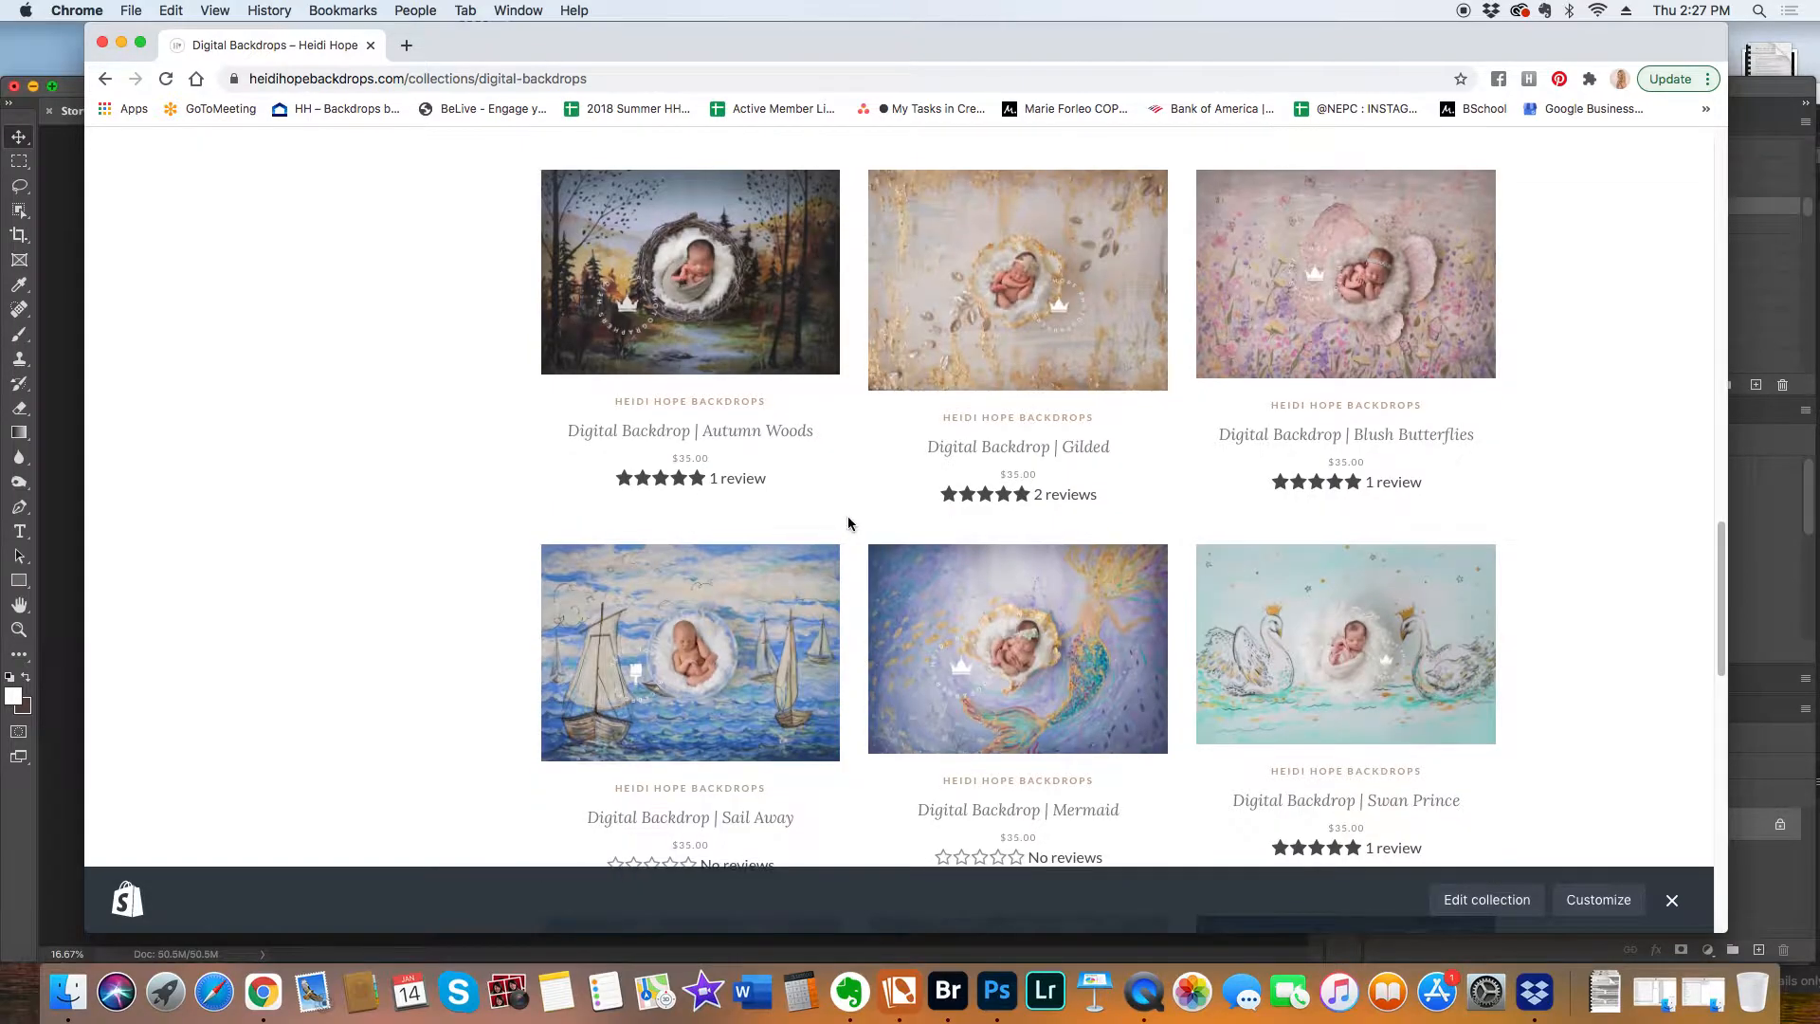
scroll(847, 522, "down", 9)
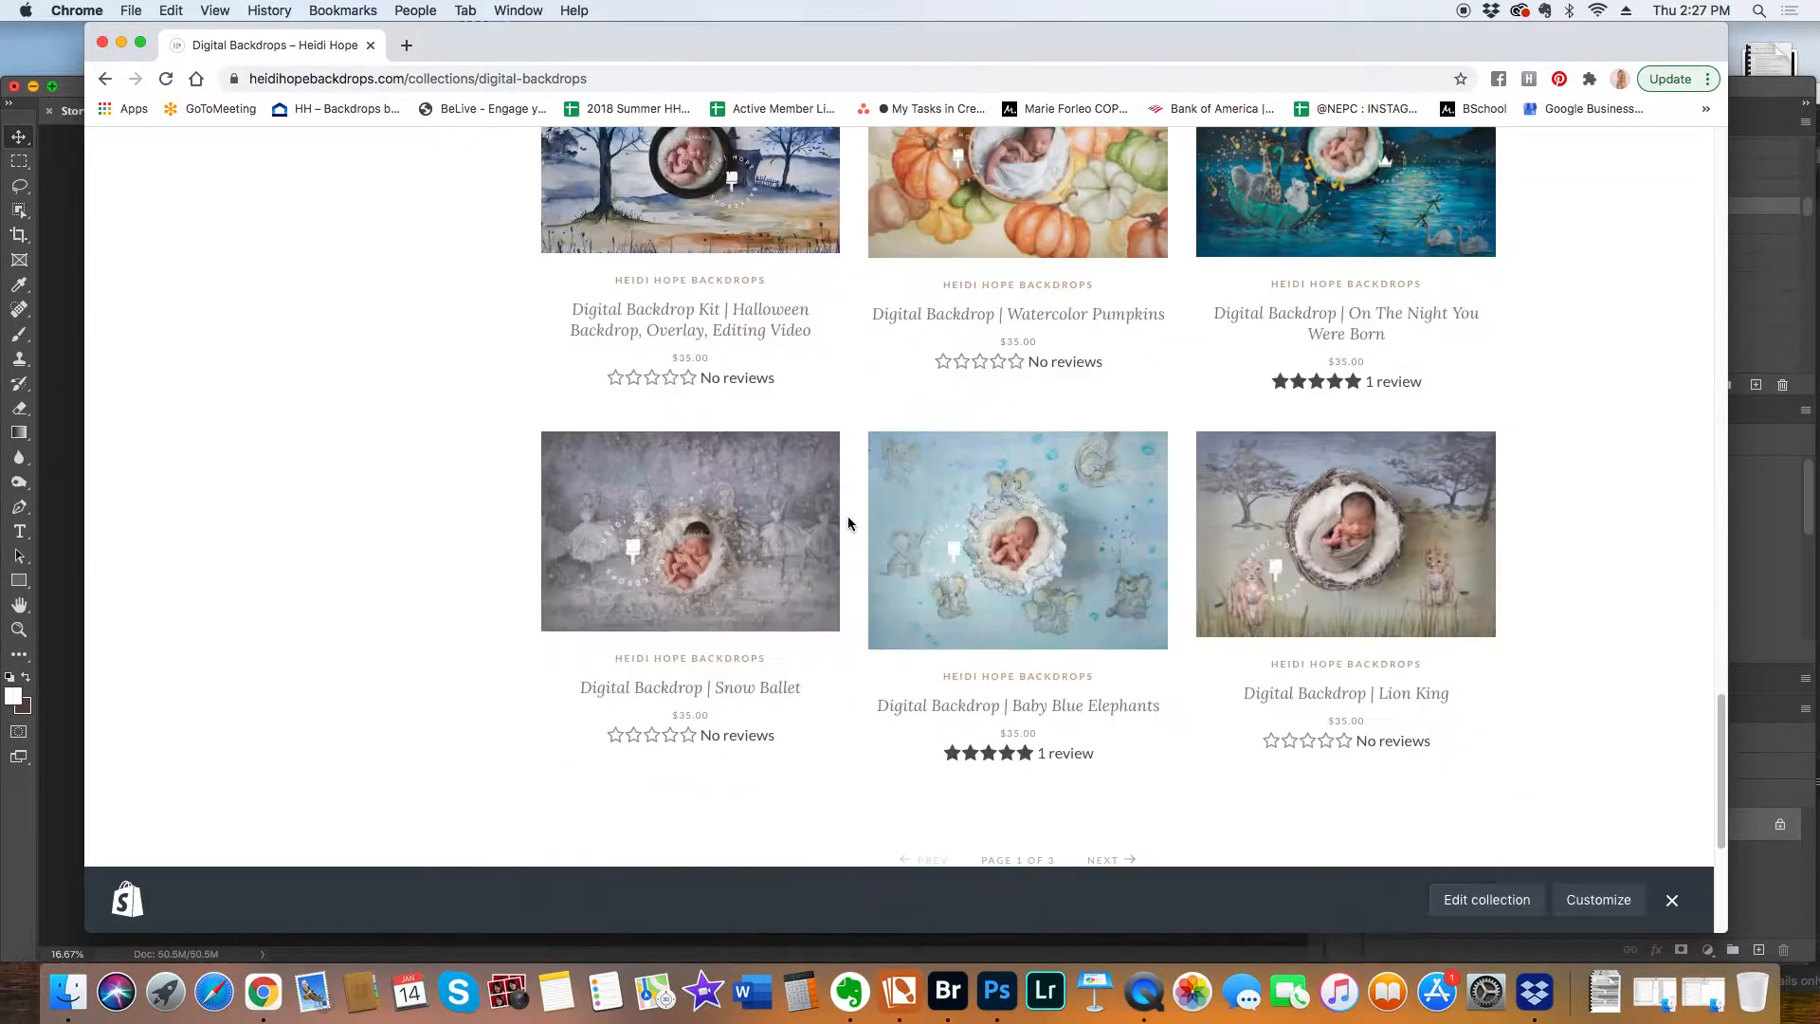
scroll(847, 522, "down", 4)
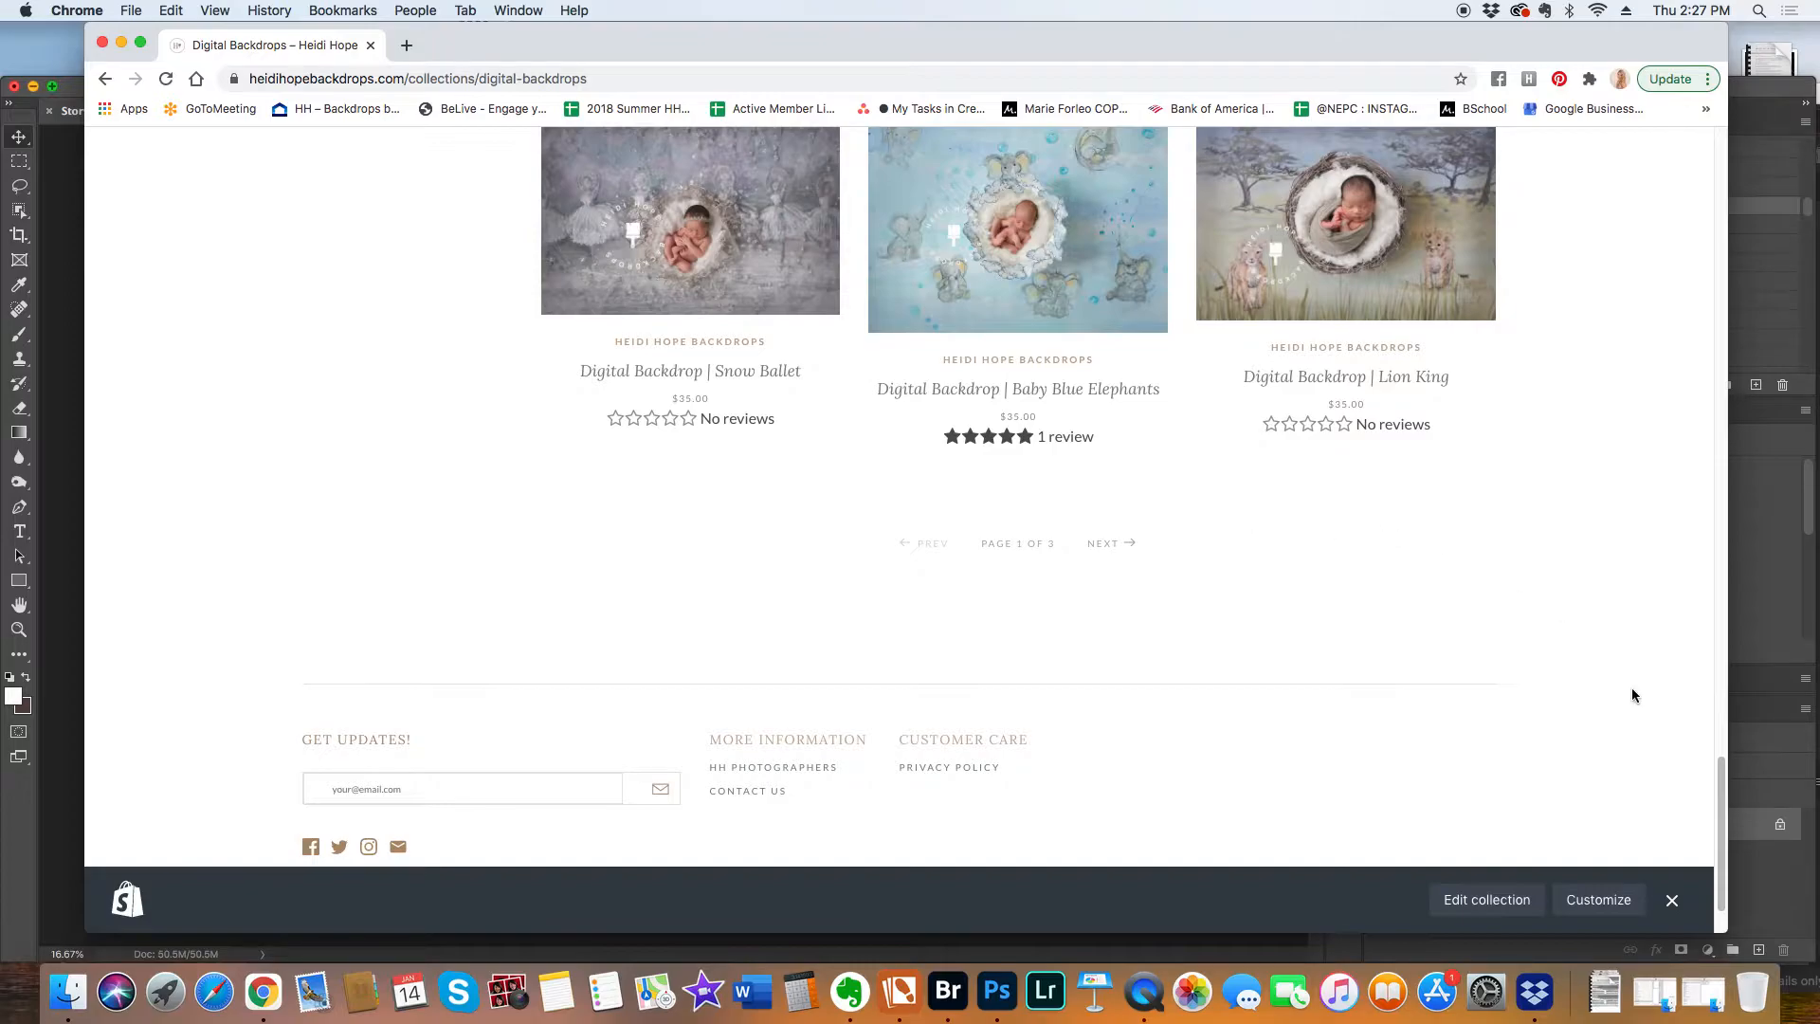
scroll(1630, 695, "up", 20)
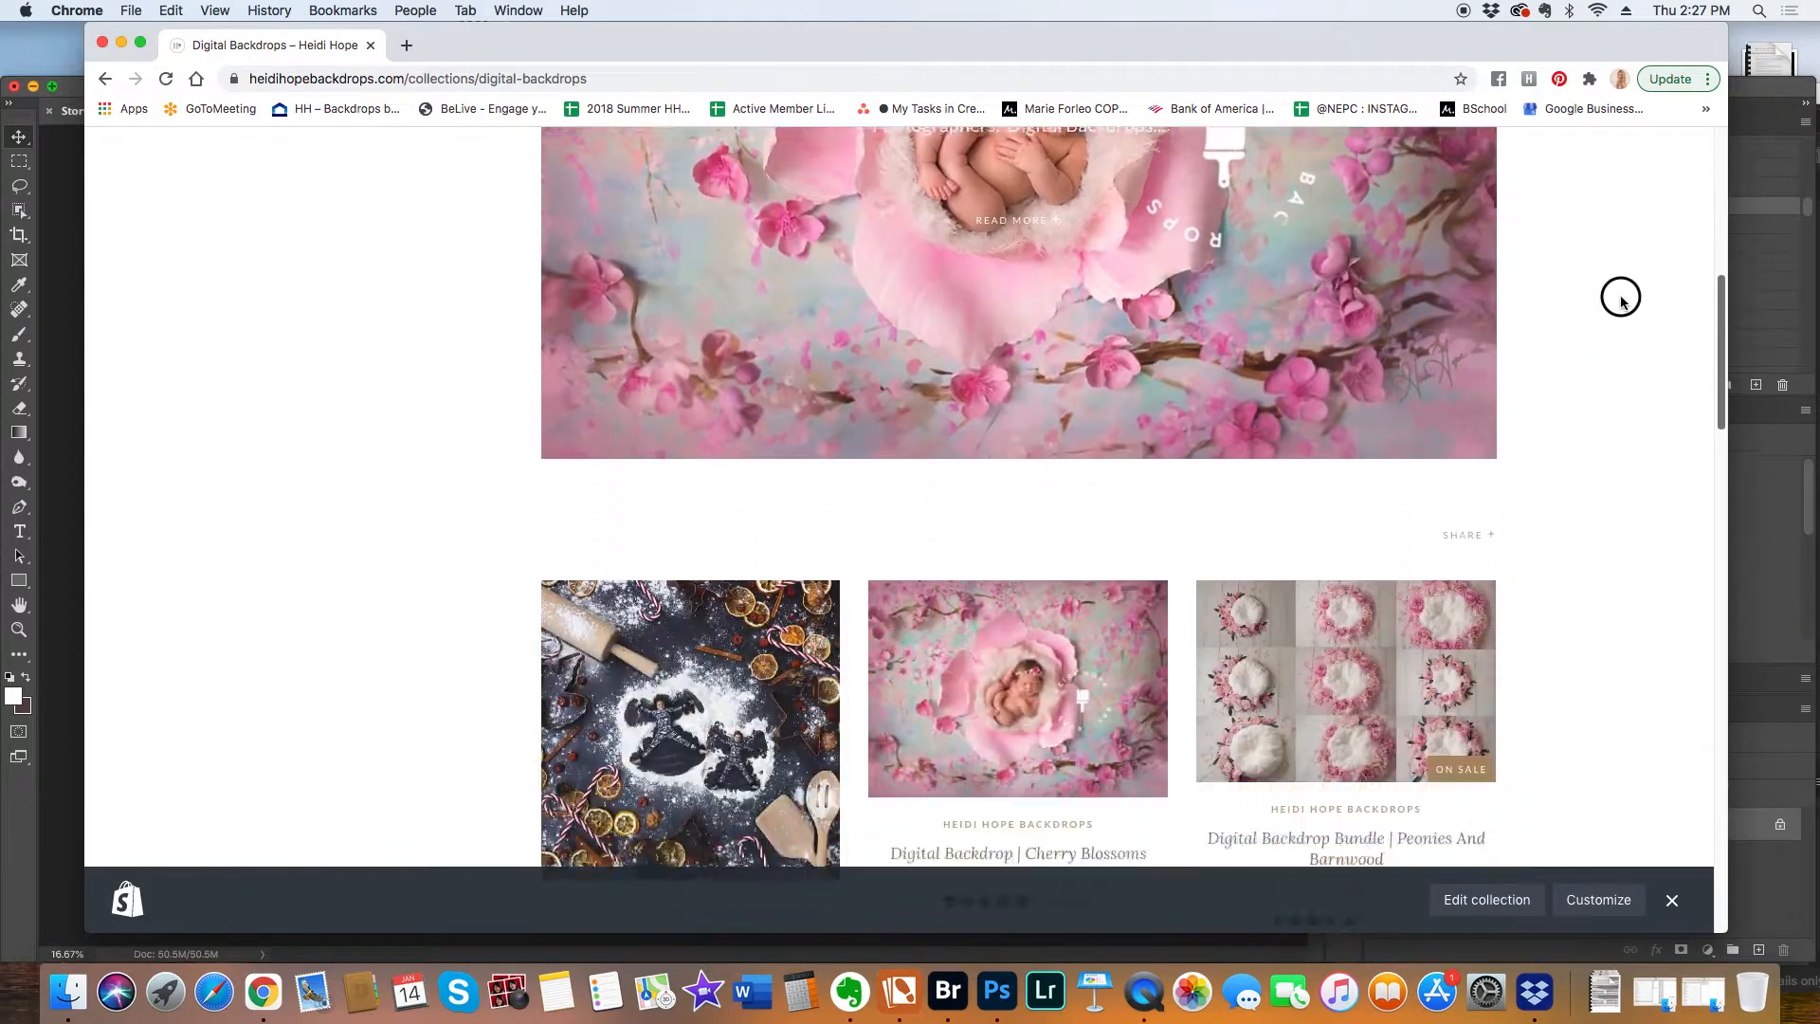
scroll(1621, 297, "down", 2)
left_click(1448, 460)
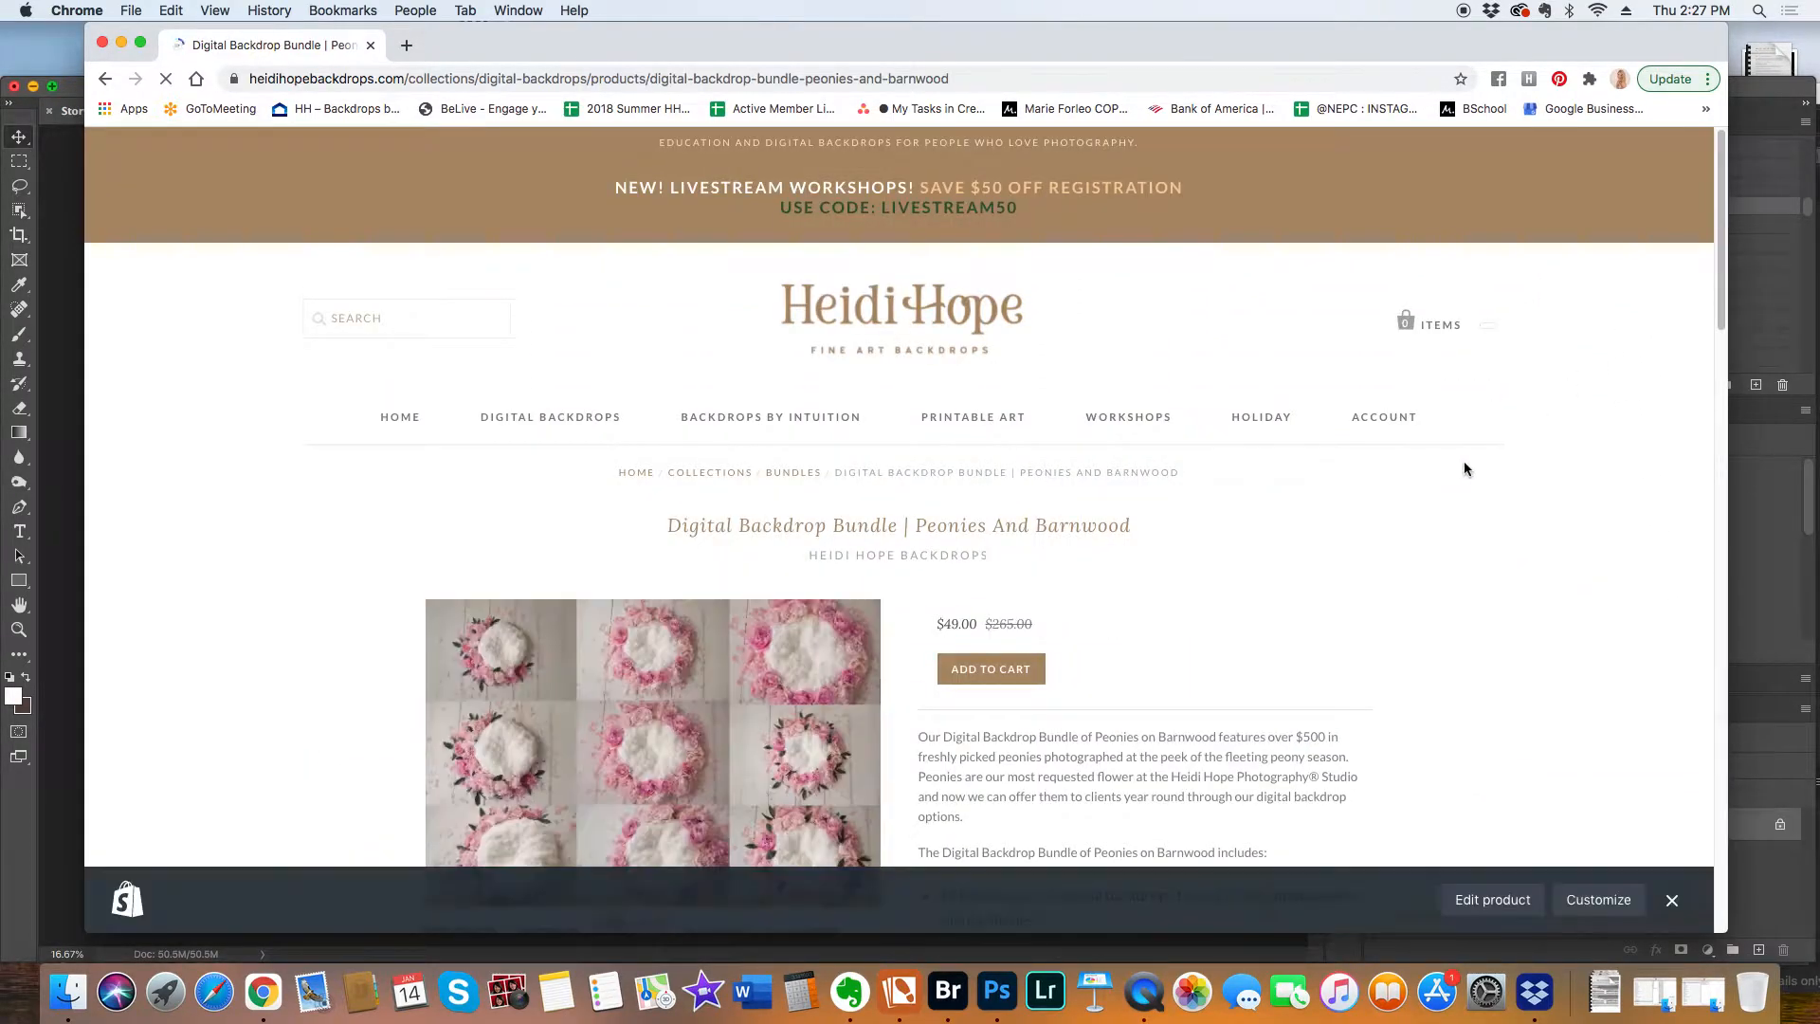
Return to Photoshop and bring the 40tucker.jpg baby photo into the StorybookForrestDigitalBackdrop.jpg document as a new layer.
left_click(80, 178)
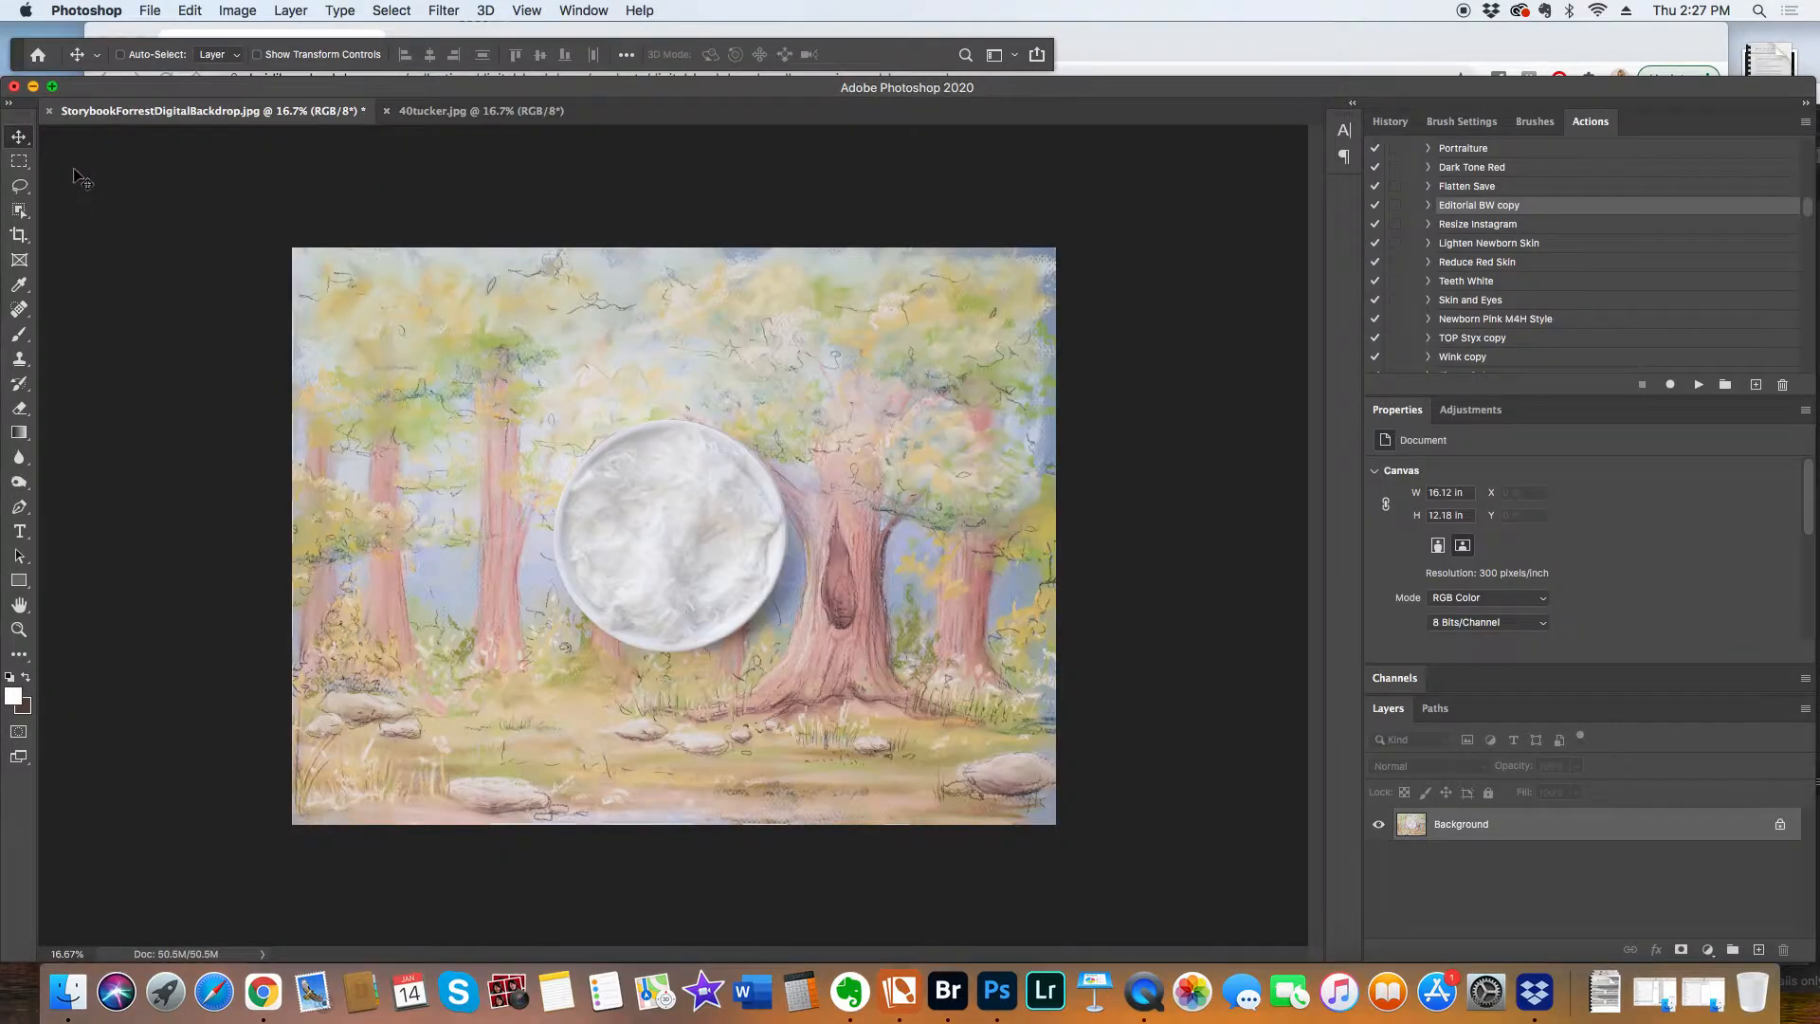
left_click(438, 112)
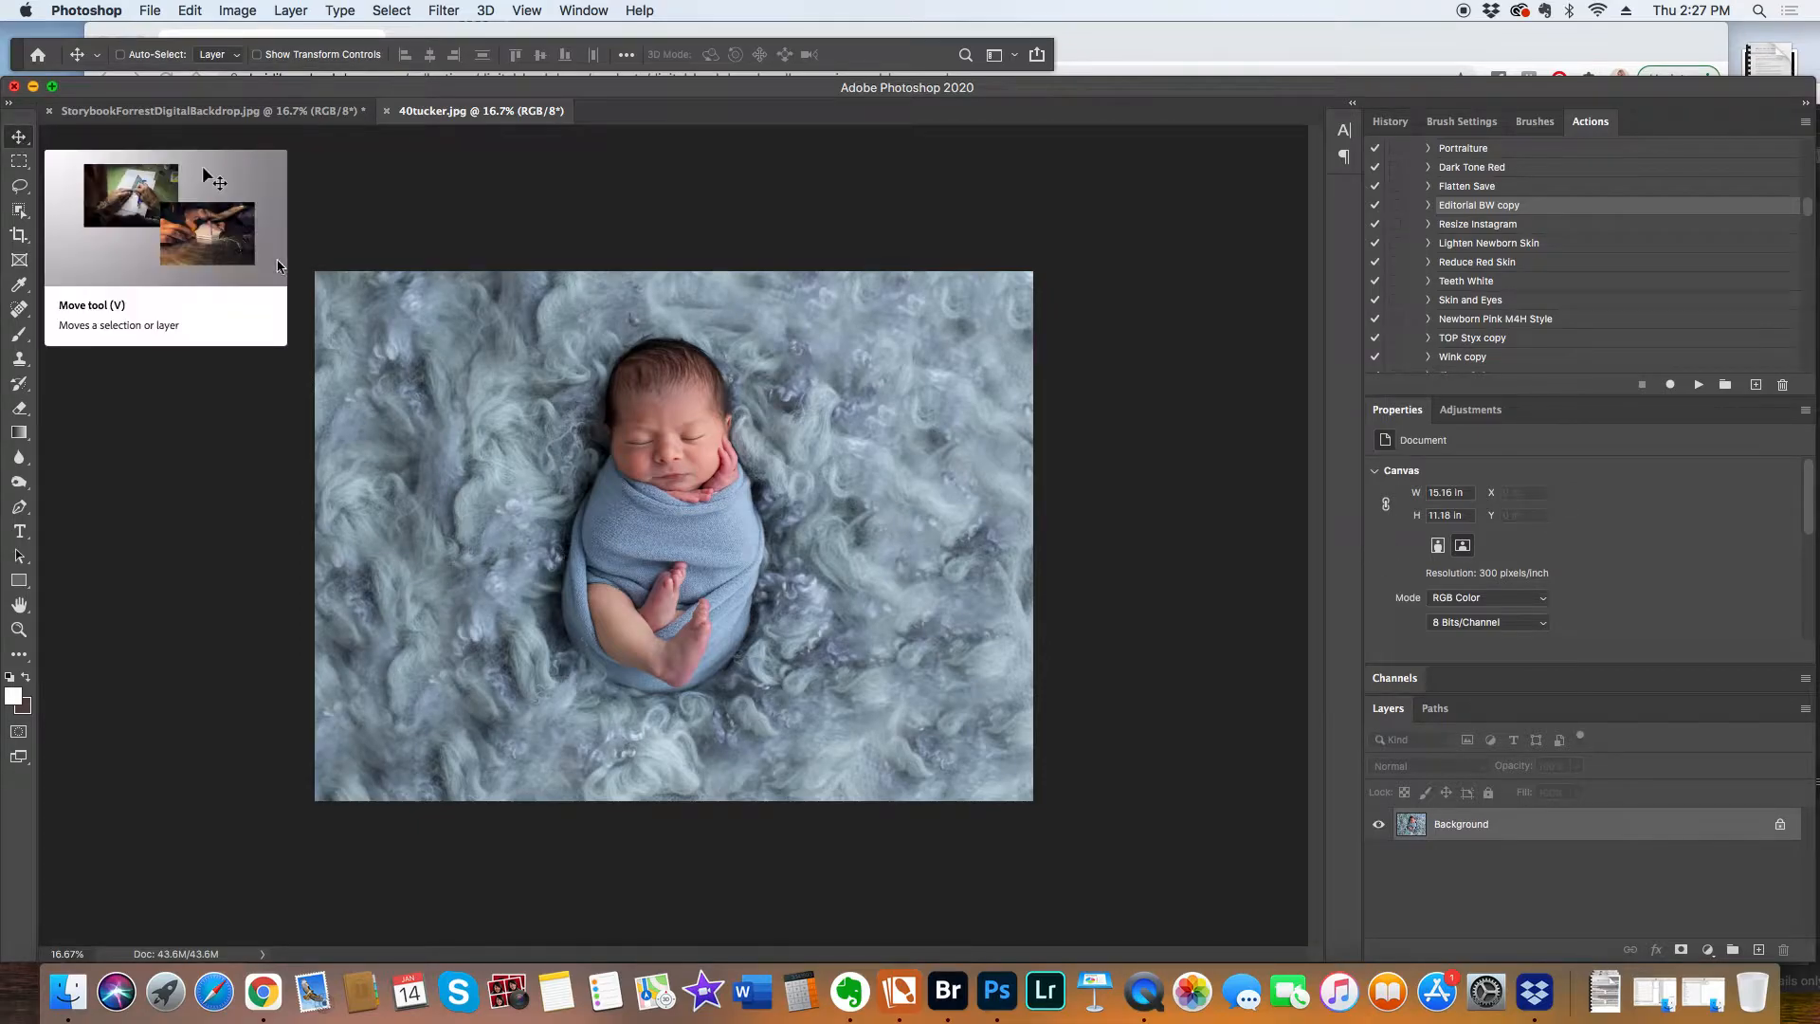
left_click_drag(349, 293, 743, 551)
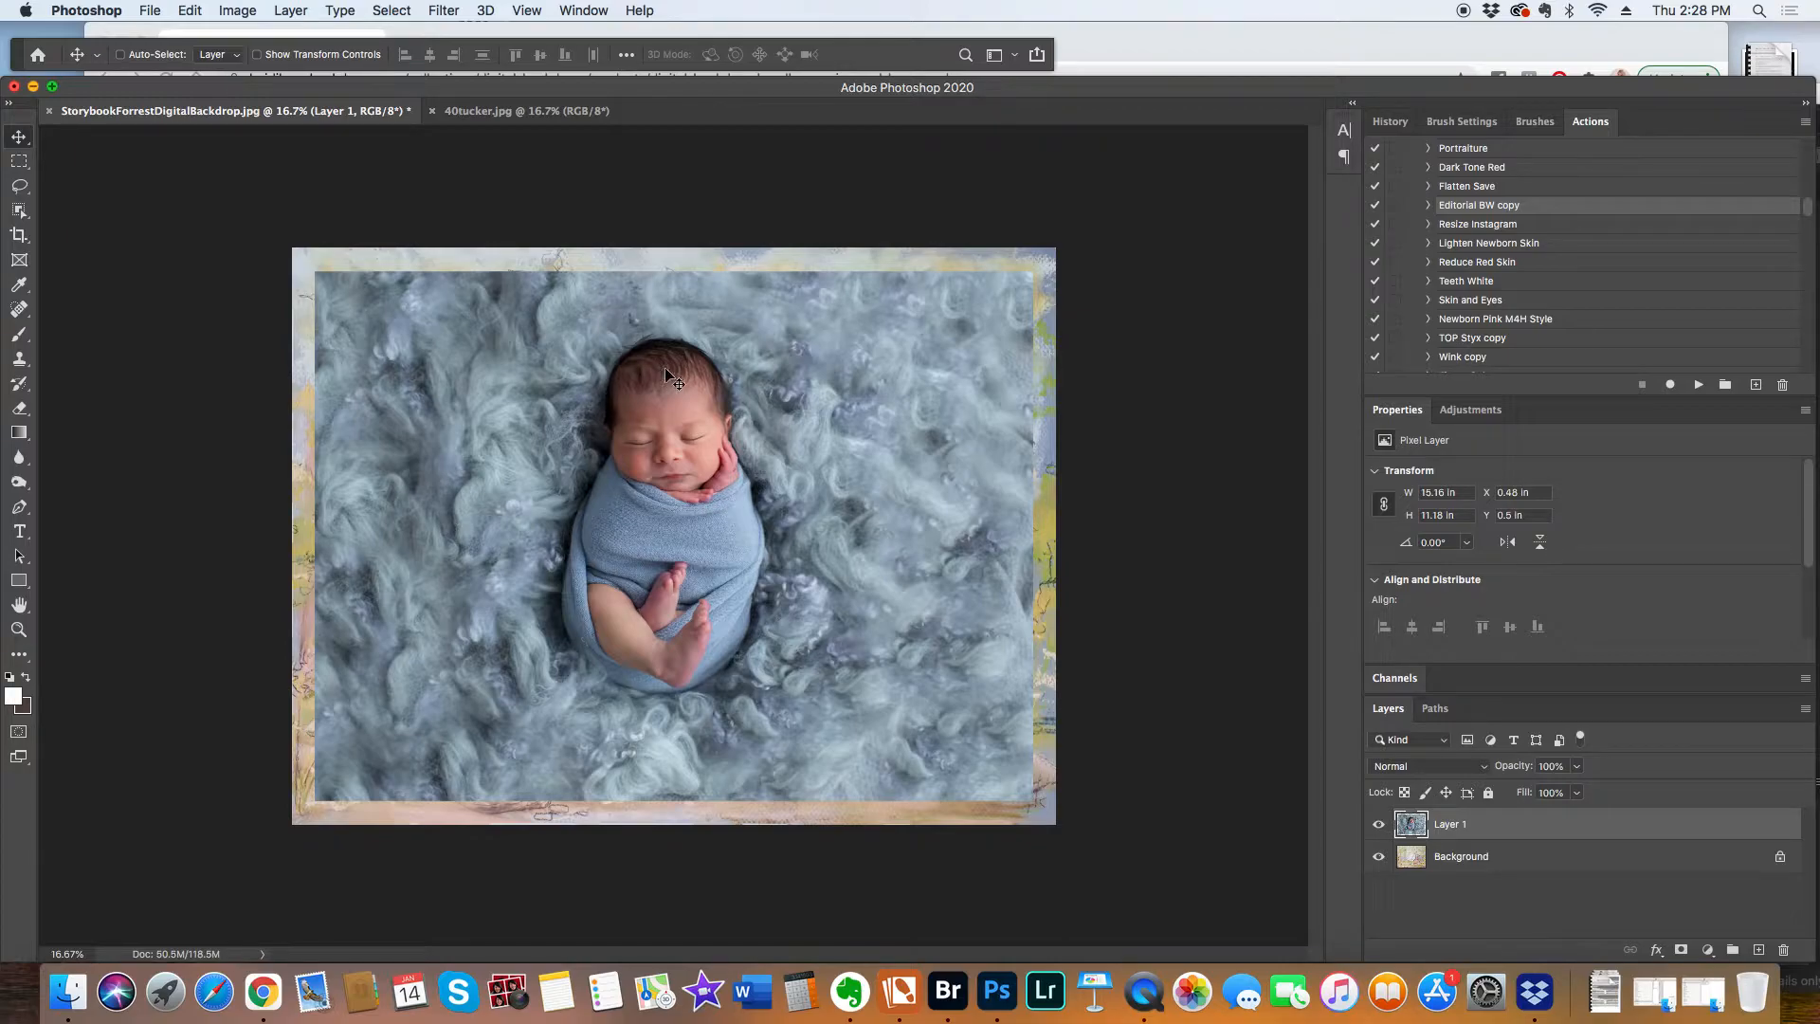
Try moving the baby photo layer to different places over the forest backdrop.
left_click_drag(669, 372, 765, 757)
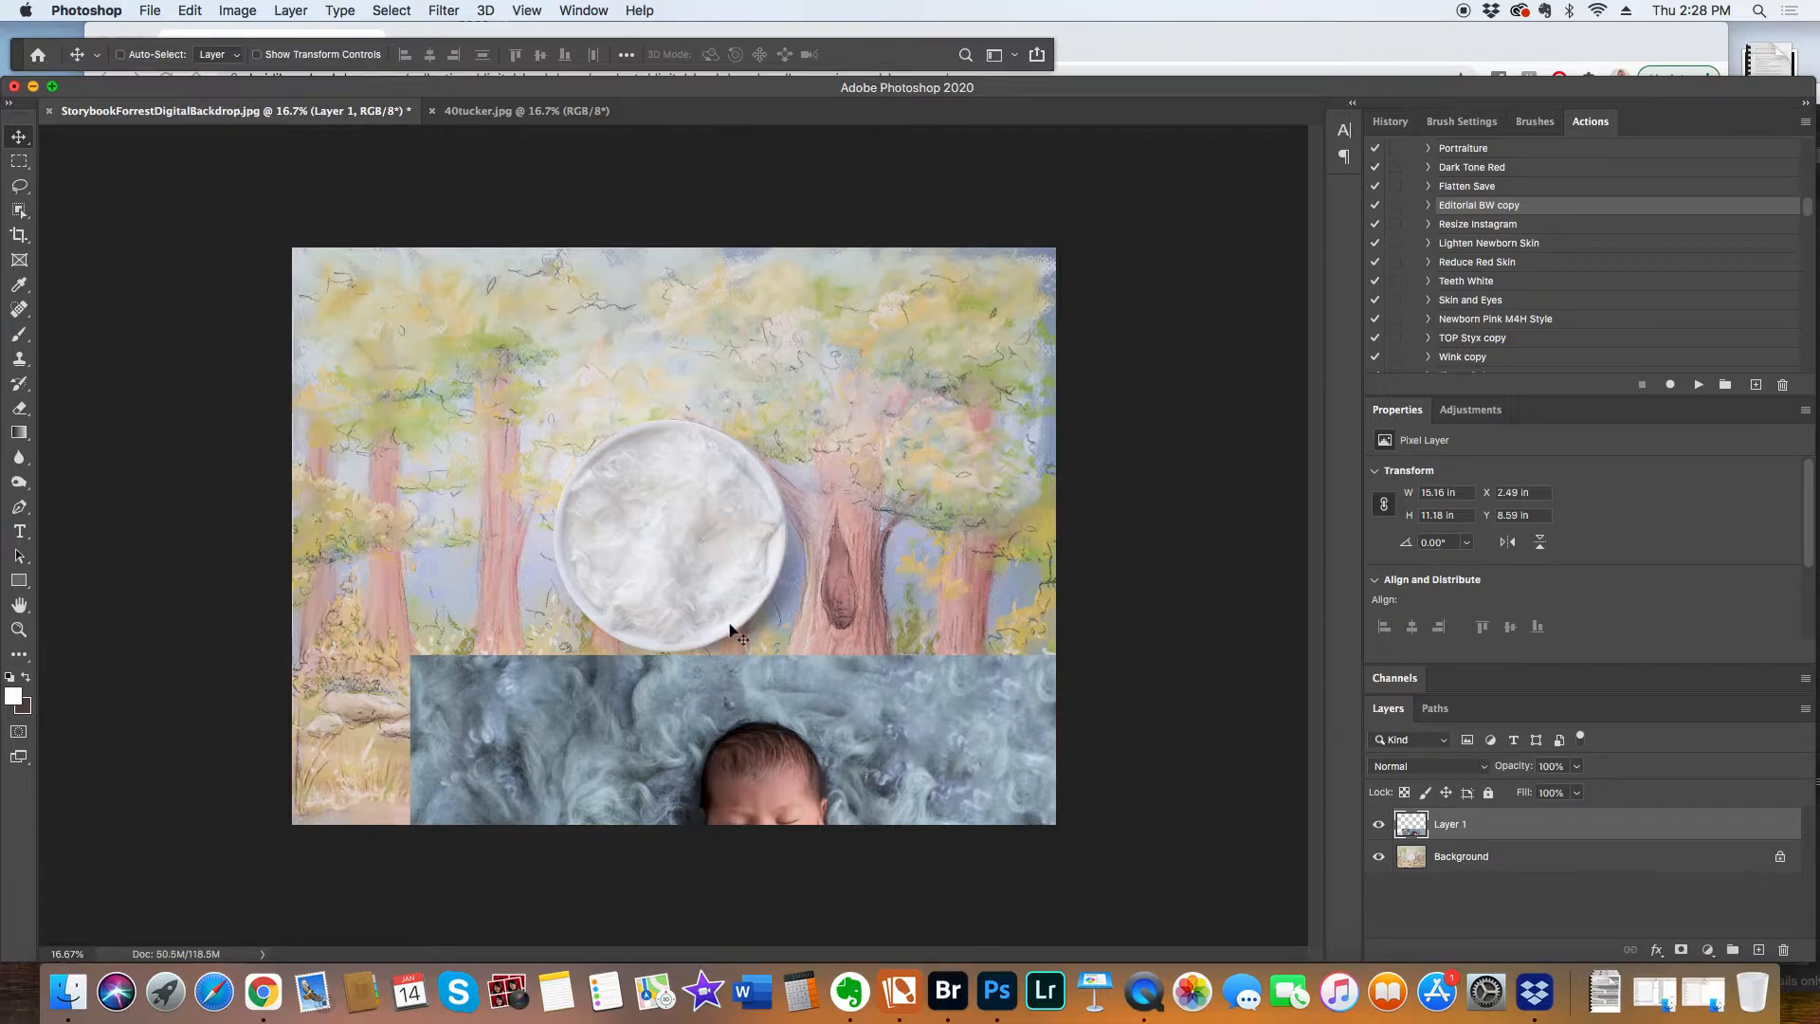
left_click_drag(753, 698, 693, 311)
left_click_drag(690, 414, 1048, 458)
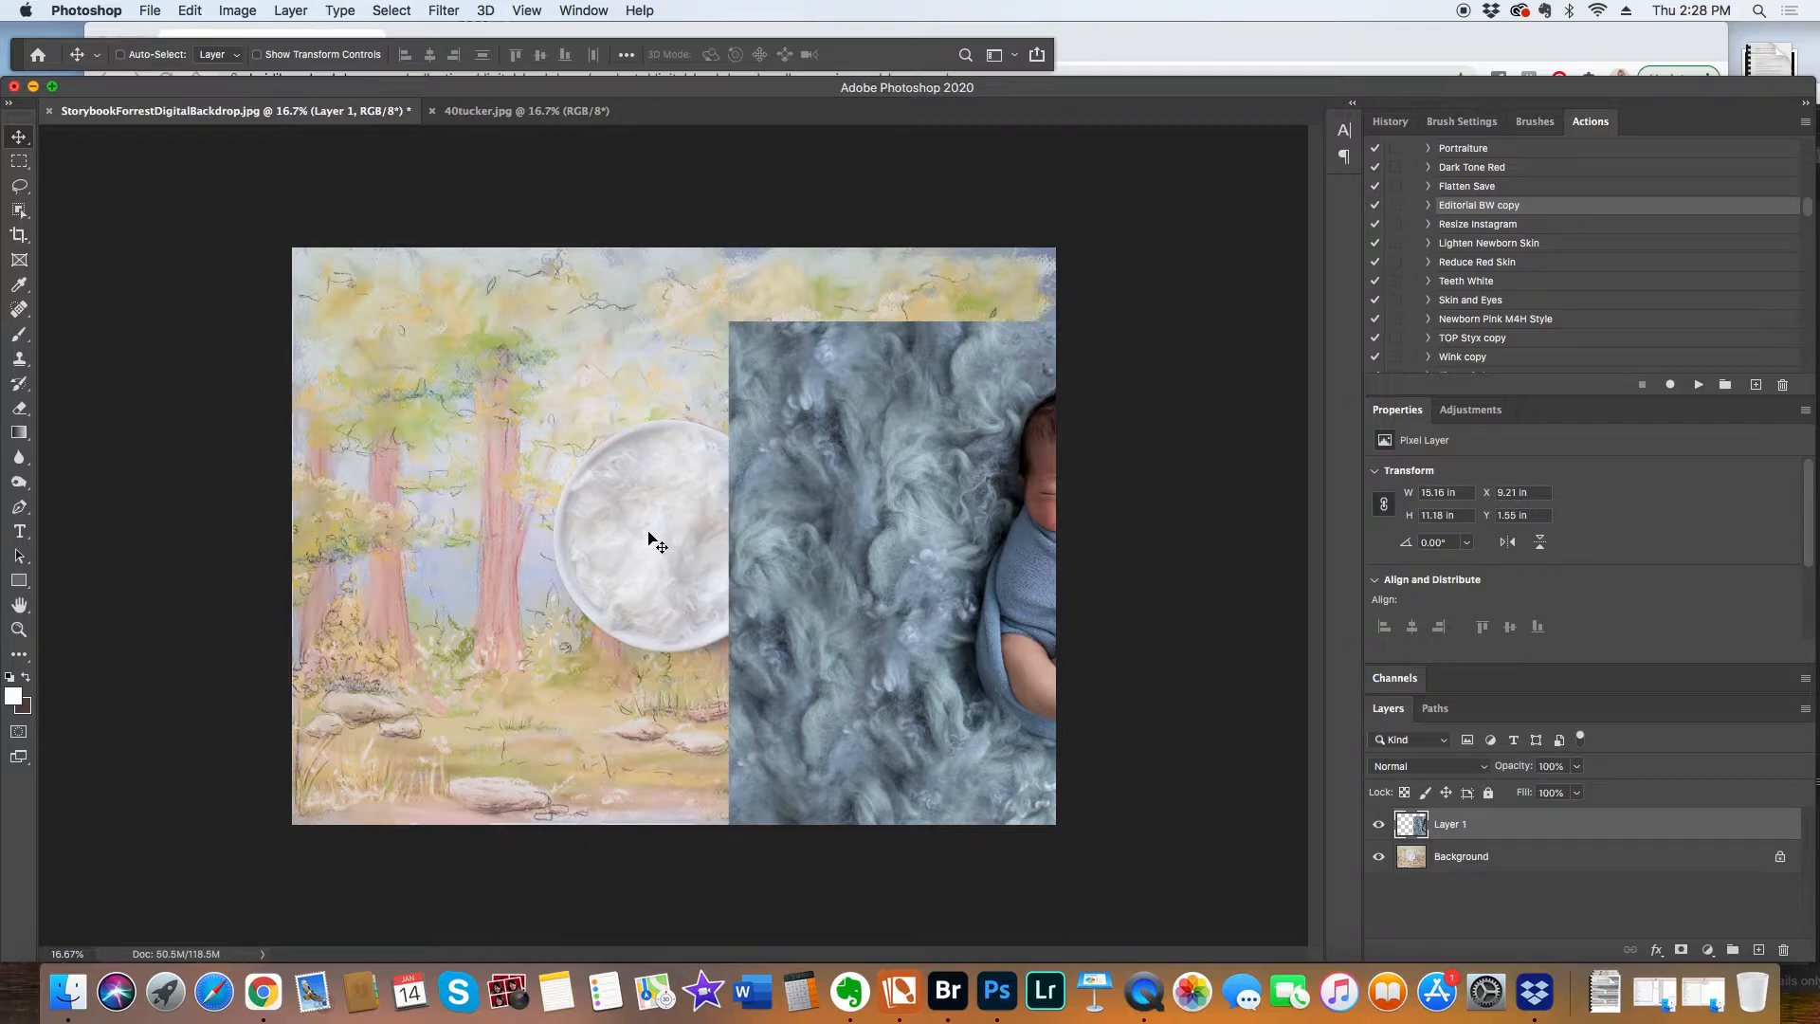
left_click_drag(866, 512, 474, 462)
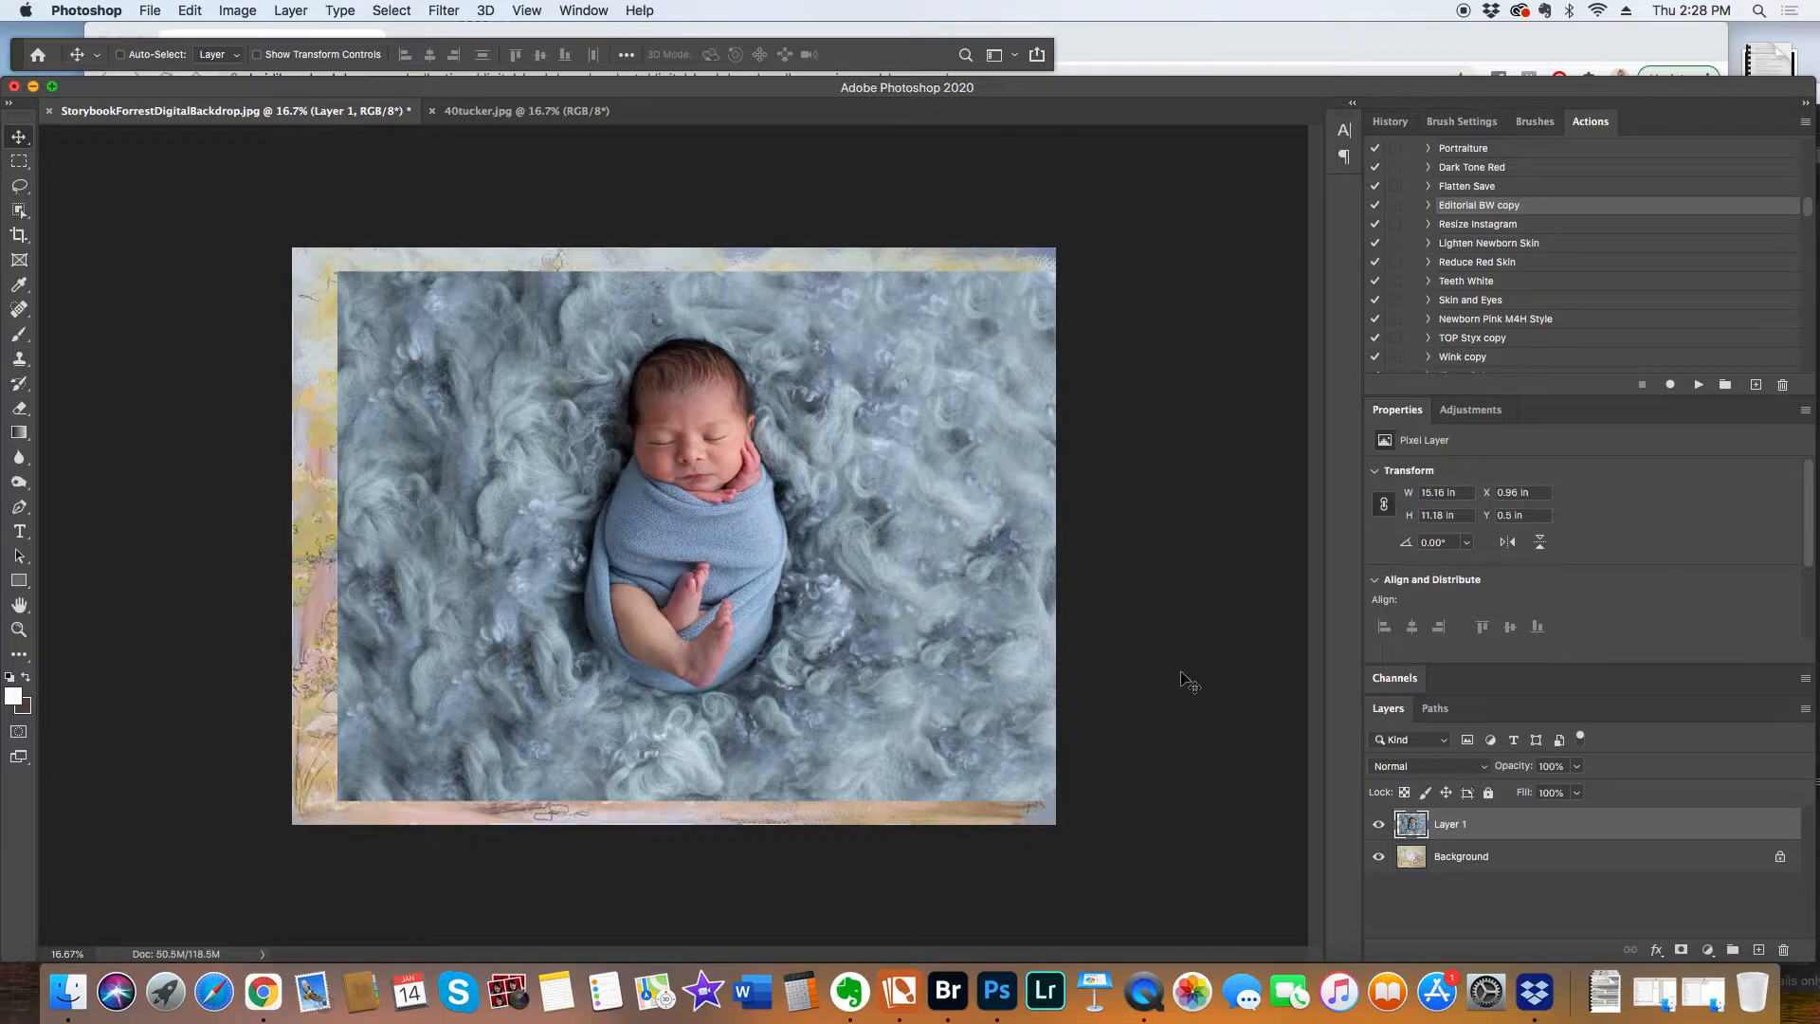
Lower the baby photo layer's opacity to 48% and centre the photo horizontally over the forest backdrop.
left_click(1577, 766)
left_click_drag(1578, 788, 1533, 793)
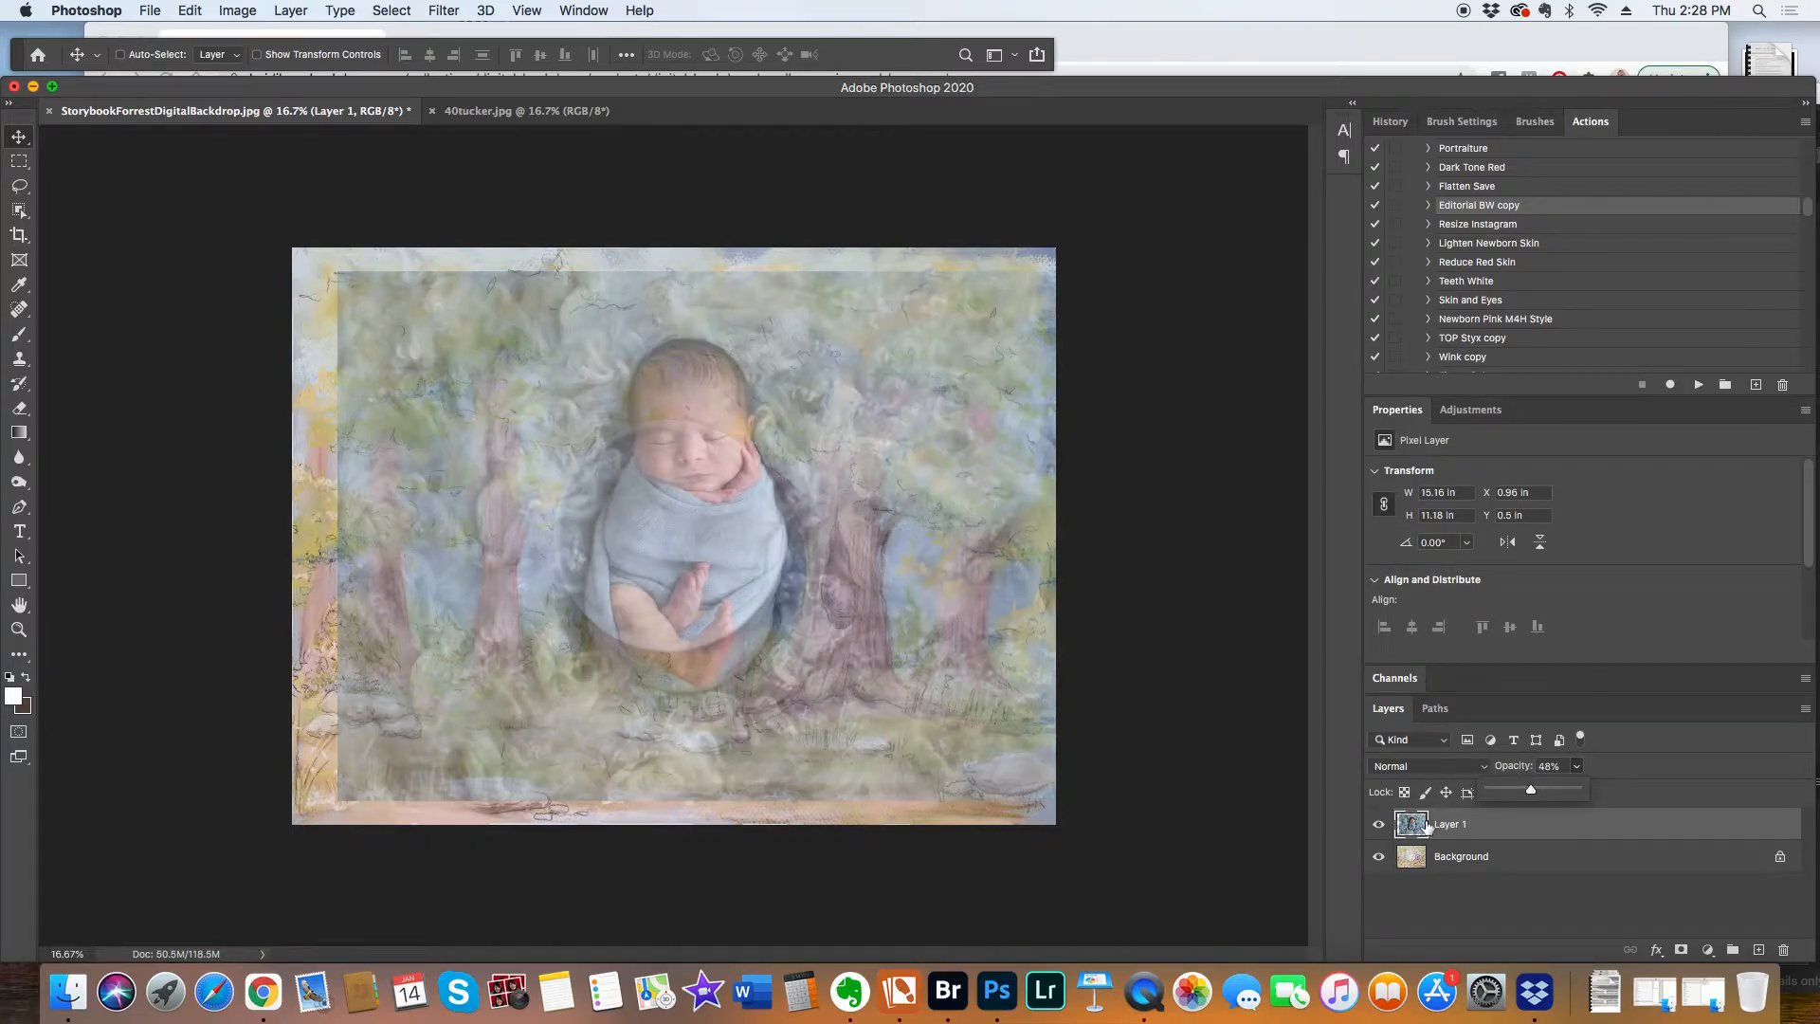
mouse_move(759, 526)
left_mouse_down()
mouse_move(699, 520)
mouse_move(737, 527)
left_mouse_up()
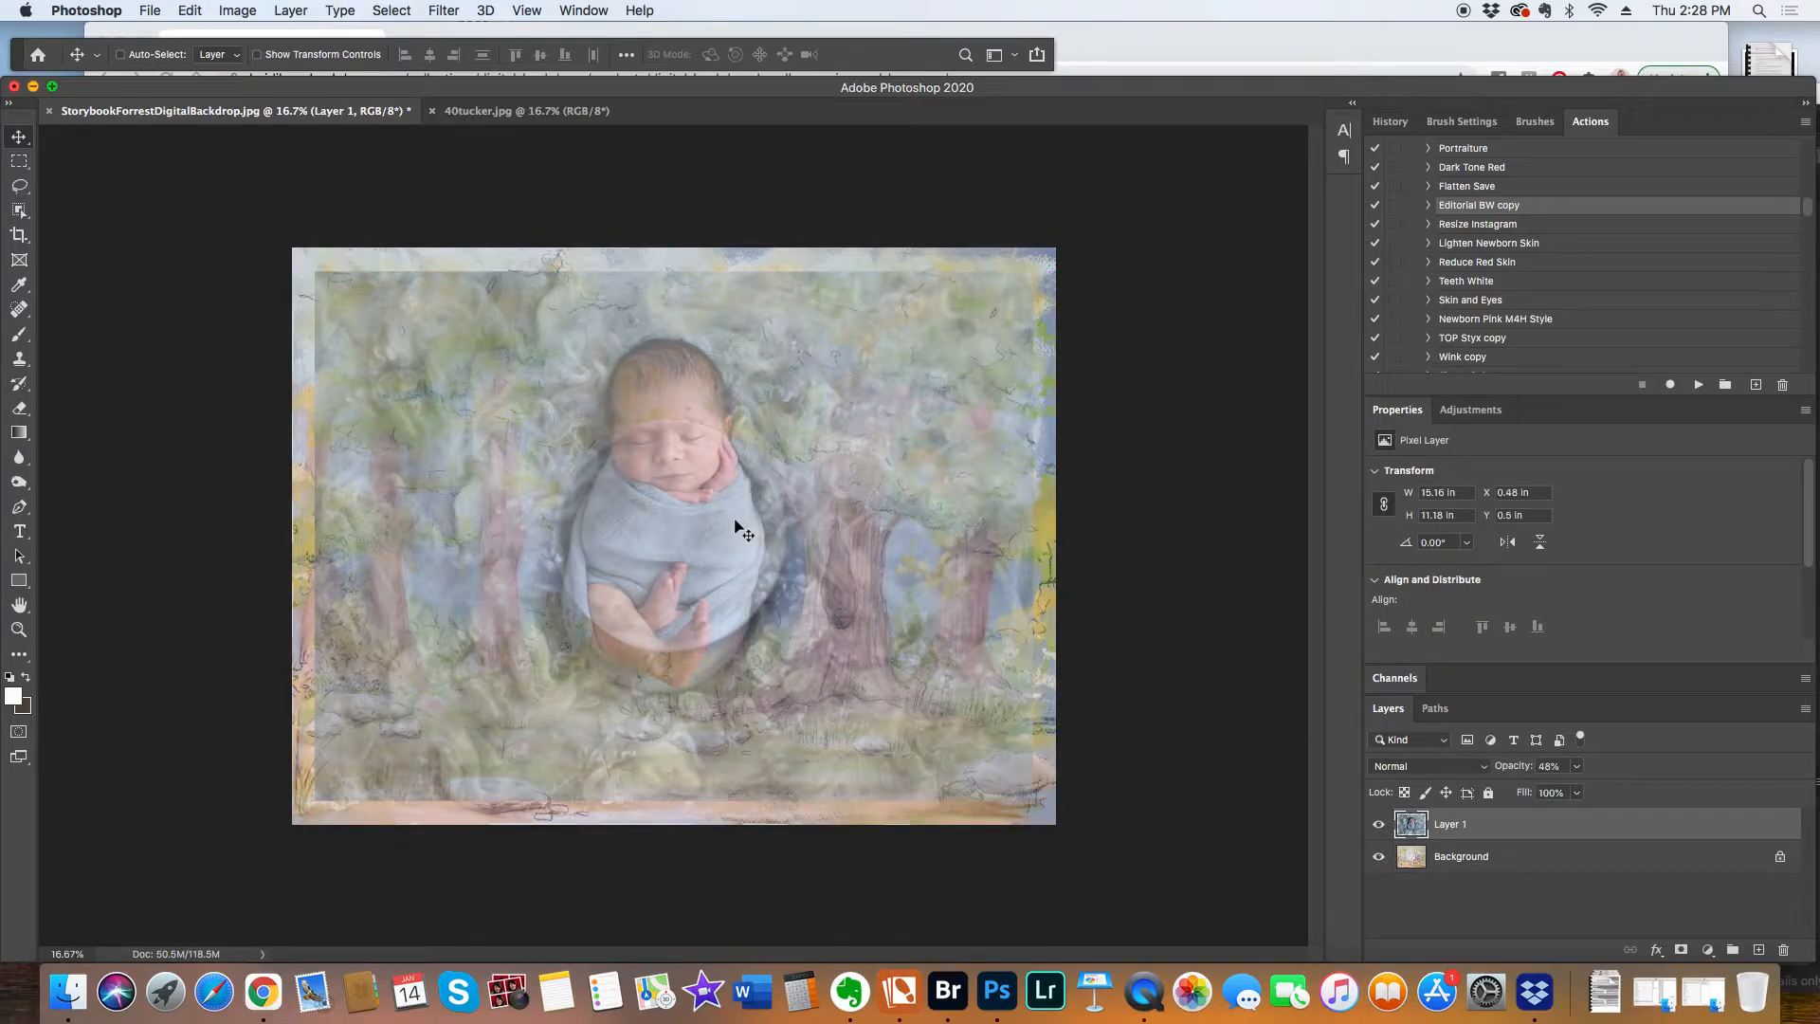
Scale the baby photo proportionally to about 55.5%, positioning the baby inside the white bowl, and restore the layer's opacity to 100%.
key("super")
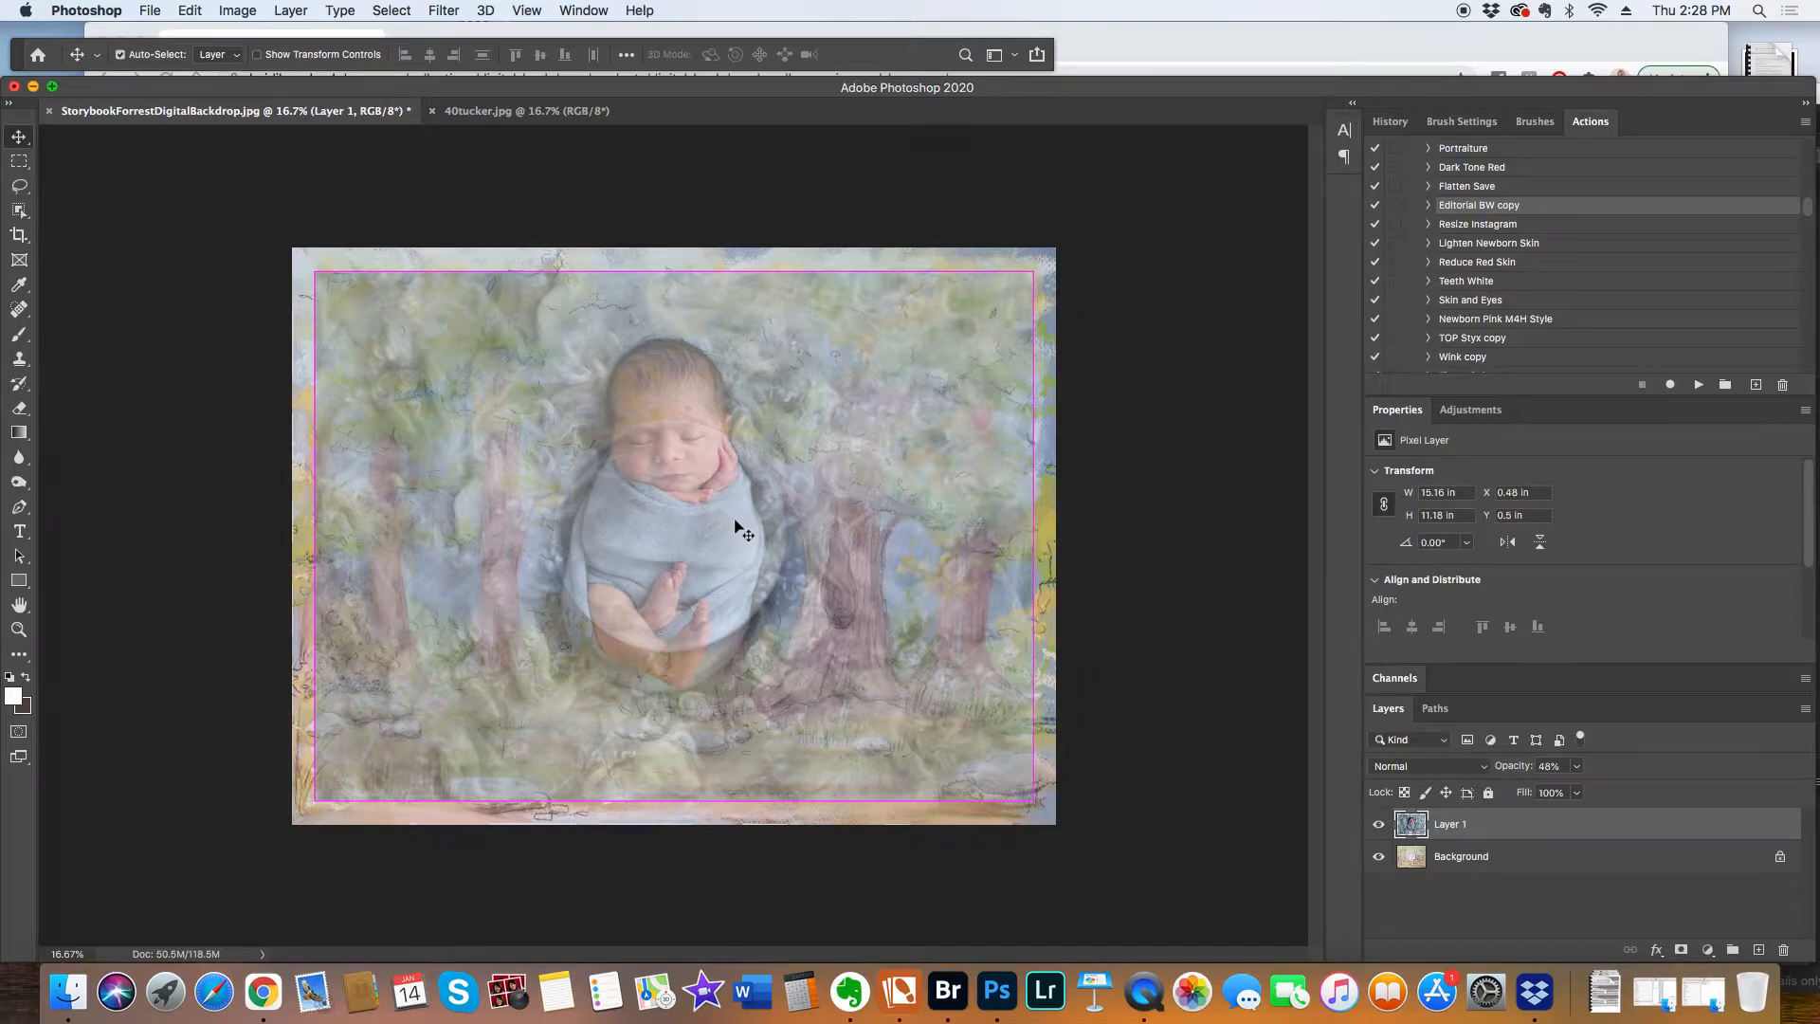
key("super+t")
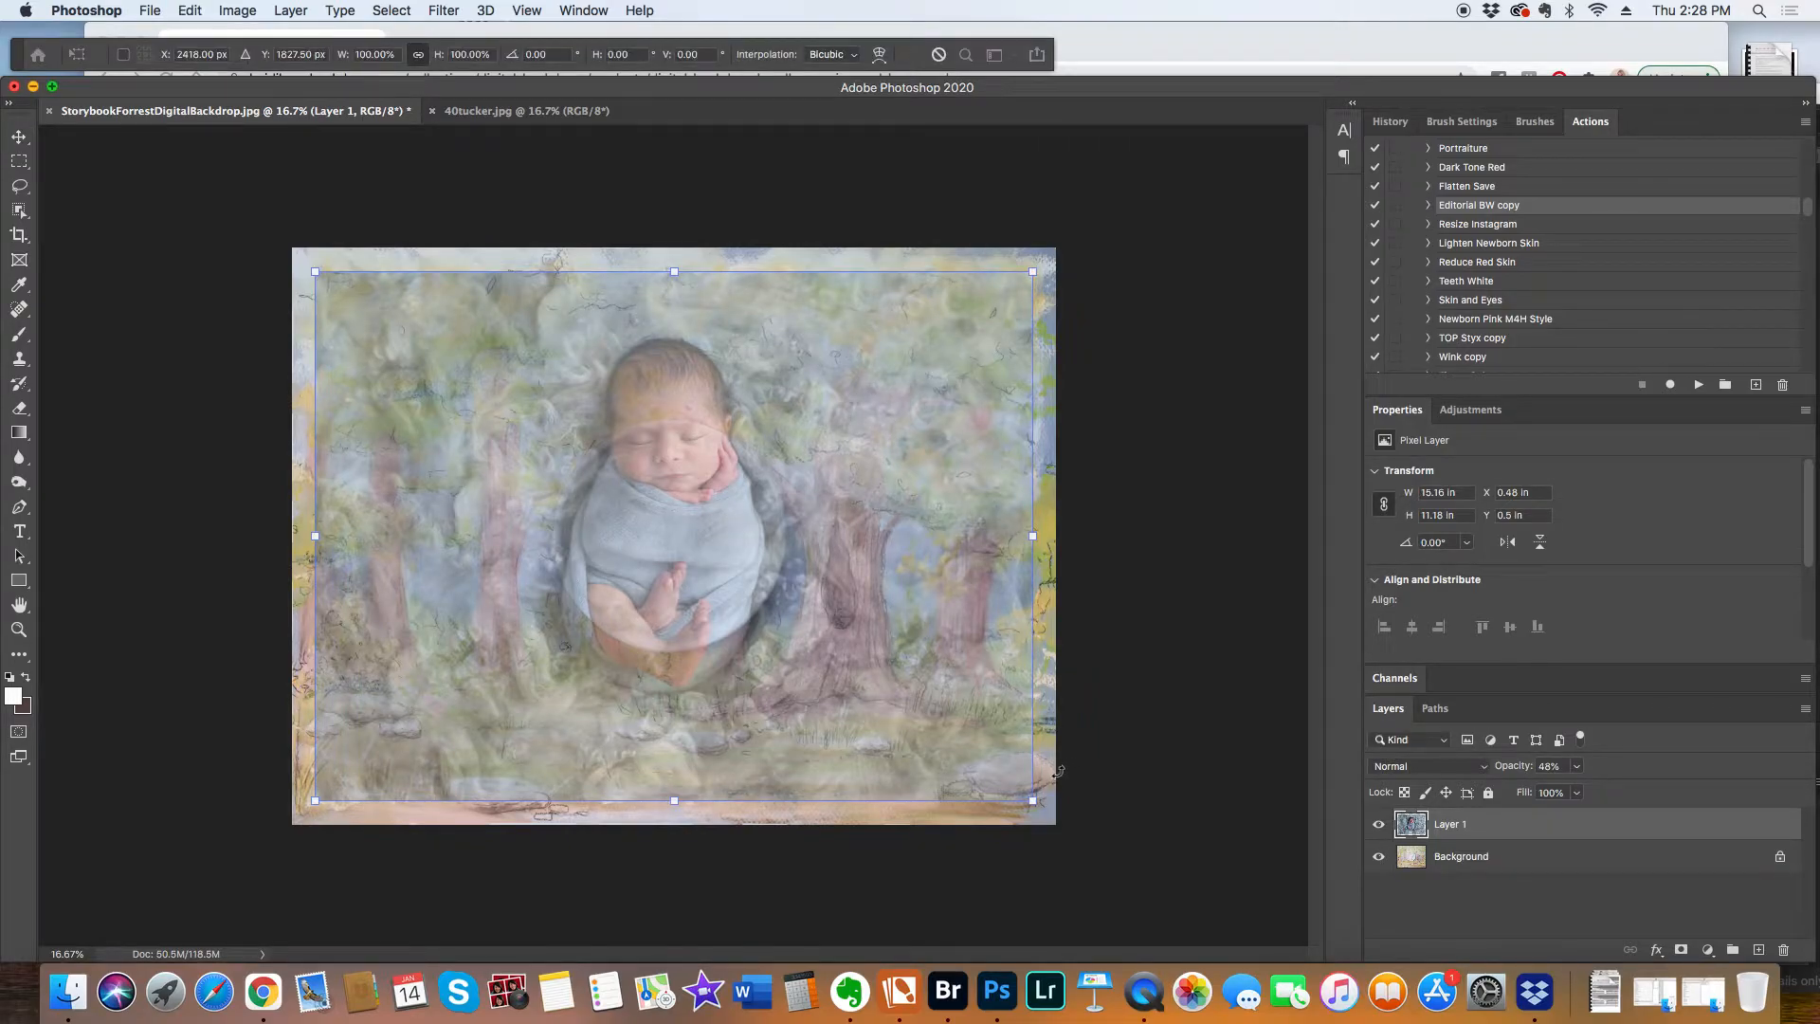
left_click_drag(1031, 798, 772, 608)
left_click_drag(733, 504, 864, 570)
left_click_drag(902, 337, 825, 396)
left_click_drag(756, 479, 795, 491)
left_click_drag(863, 402, 869, 395)
left_click_drag(788, 473, 786, 483)
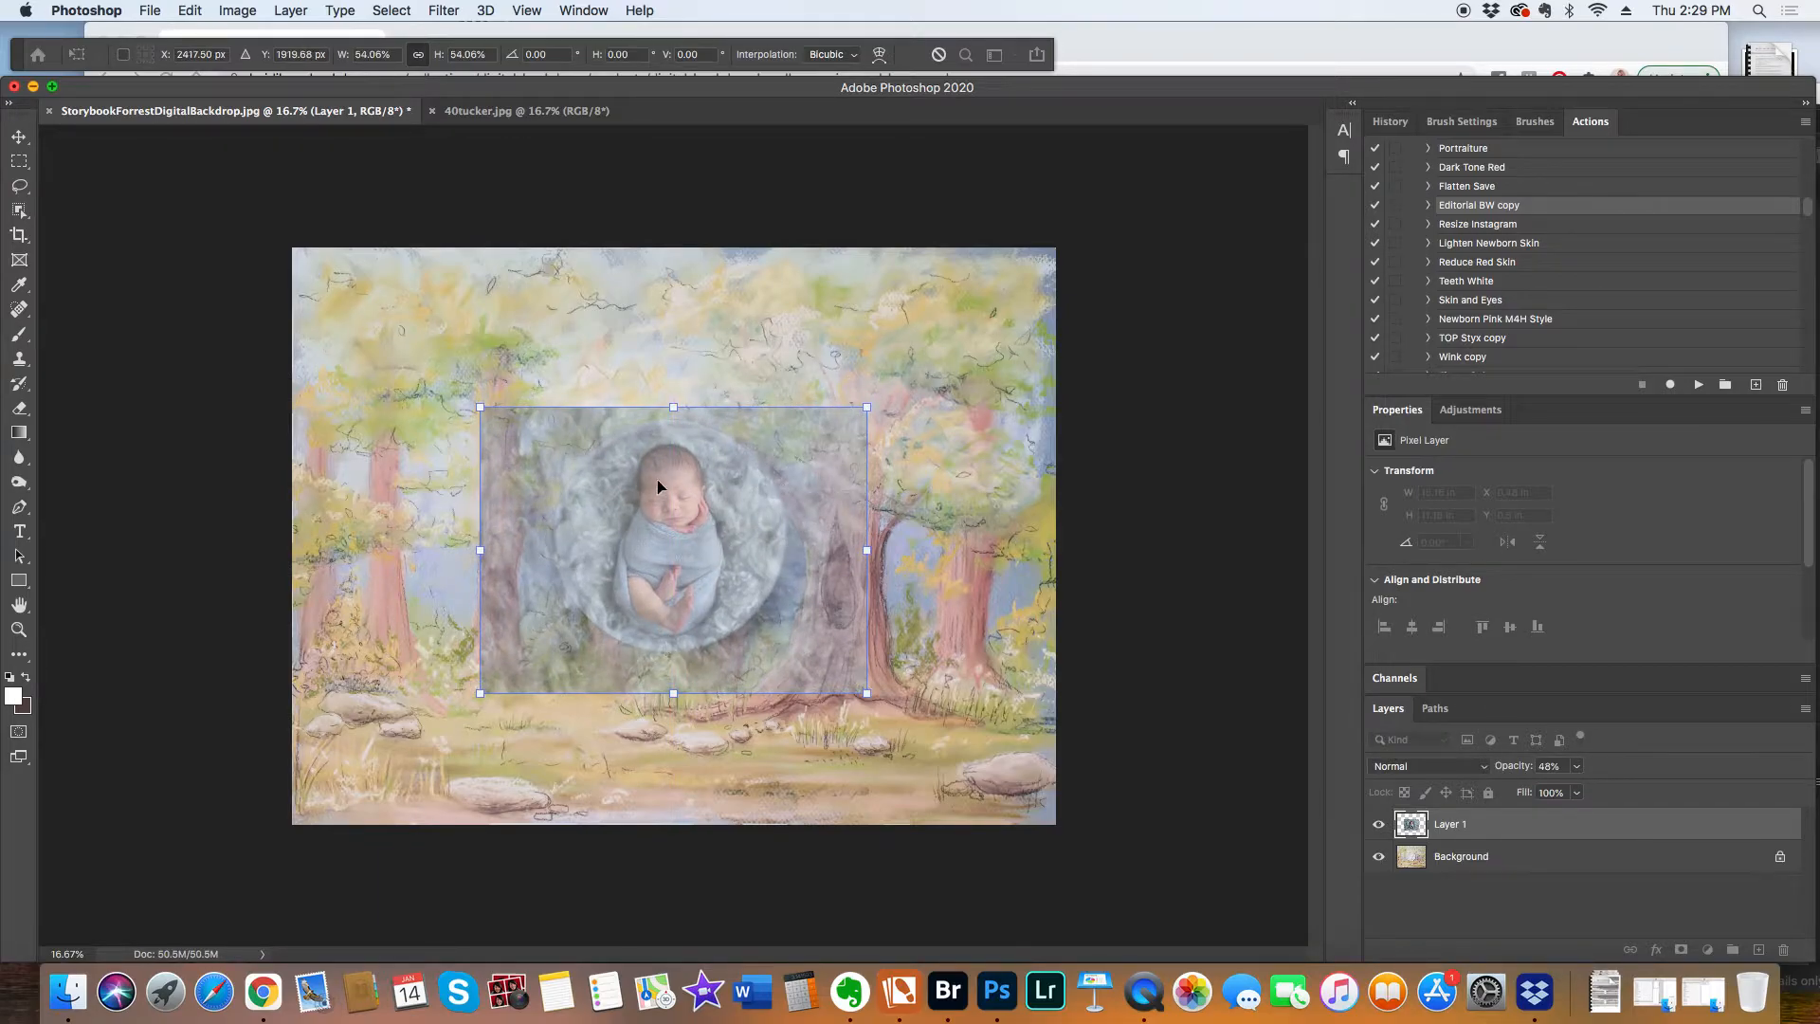
left_click_drag(866, 409, 865, 406)
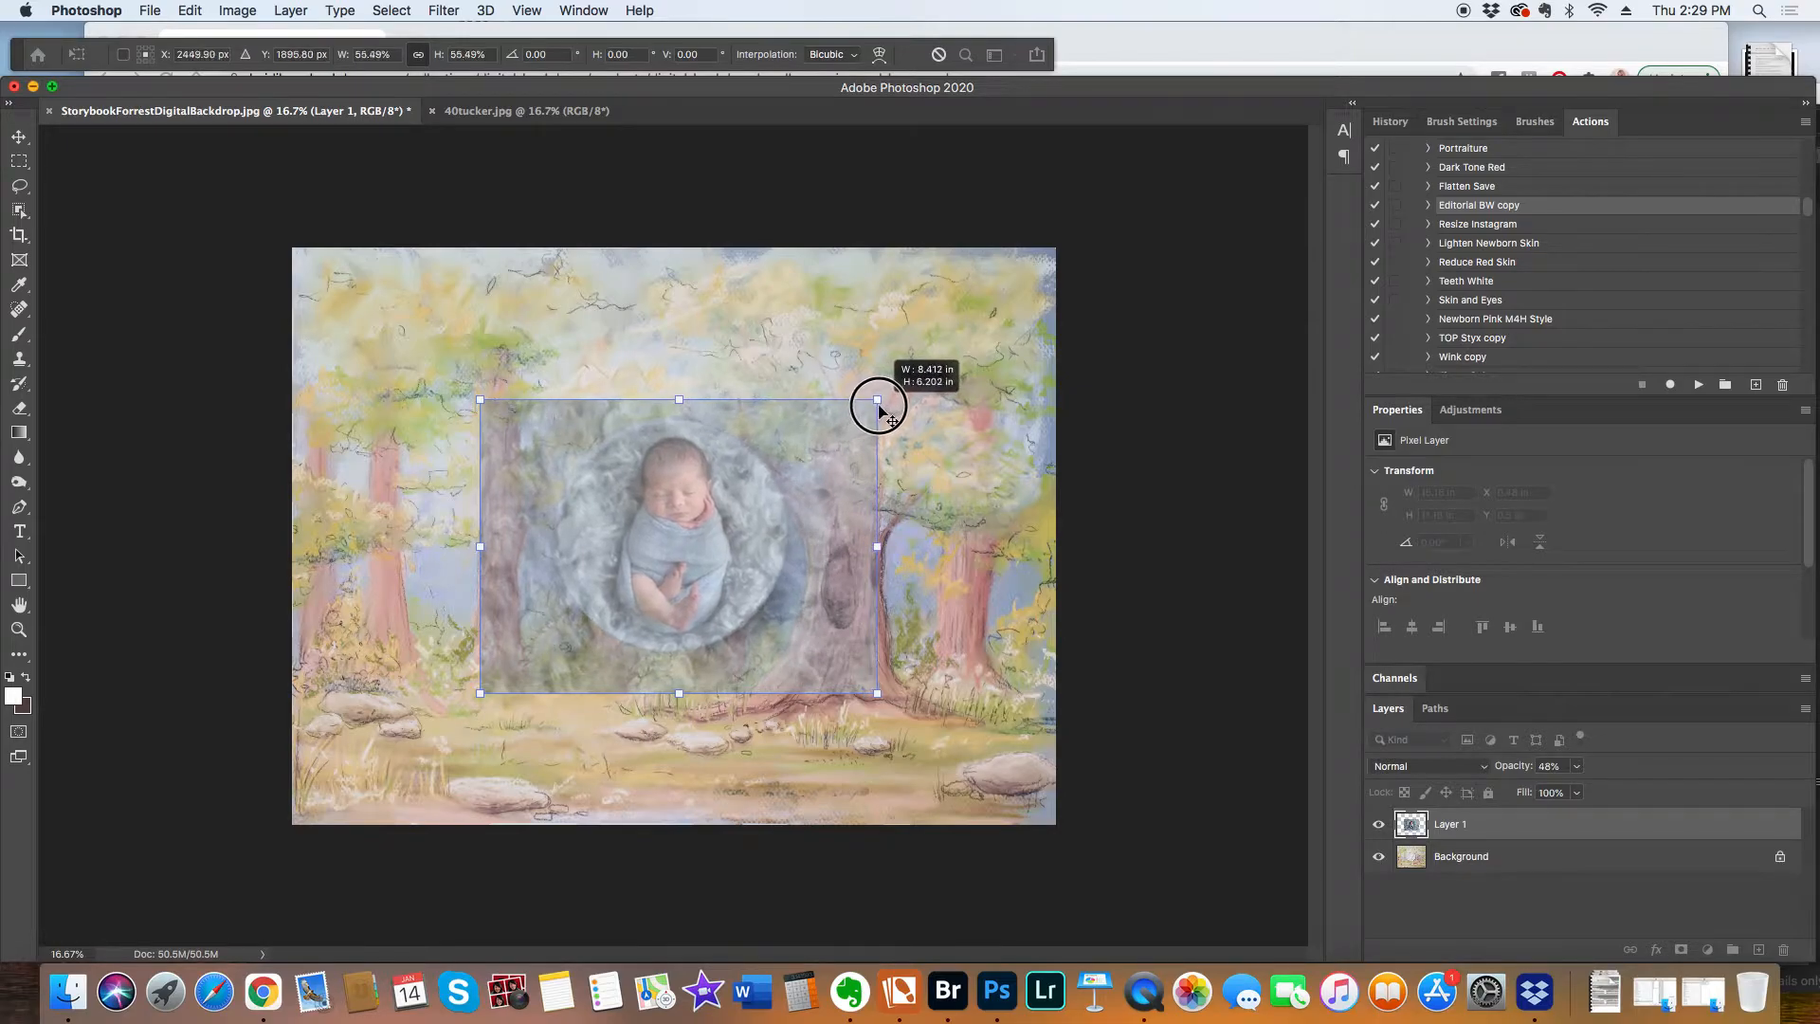
left_click_drag(741, 514, 738, 515)
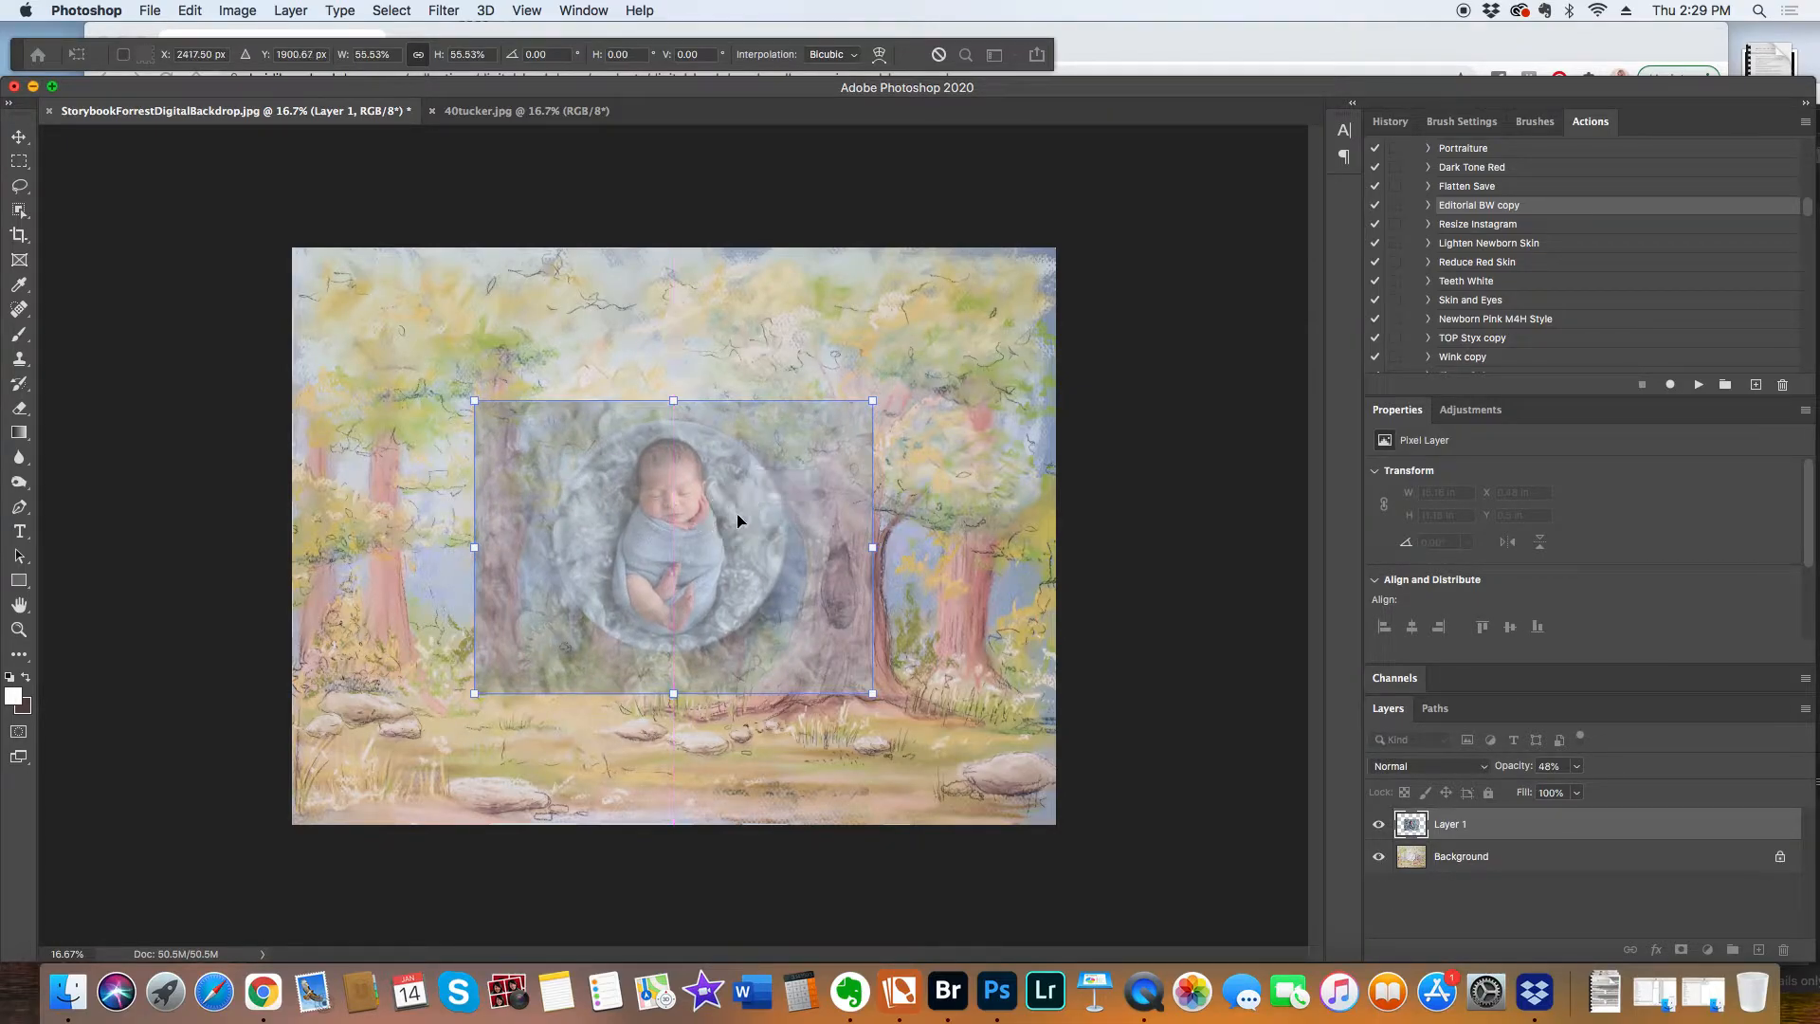
key("Return")
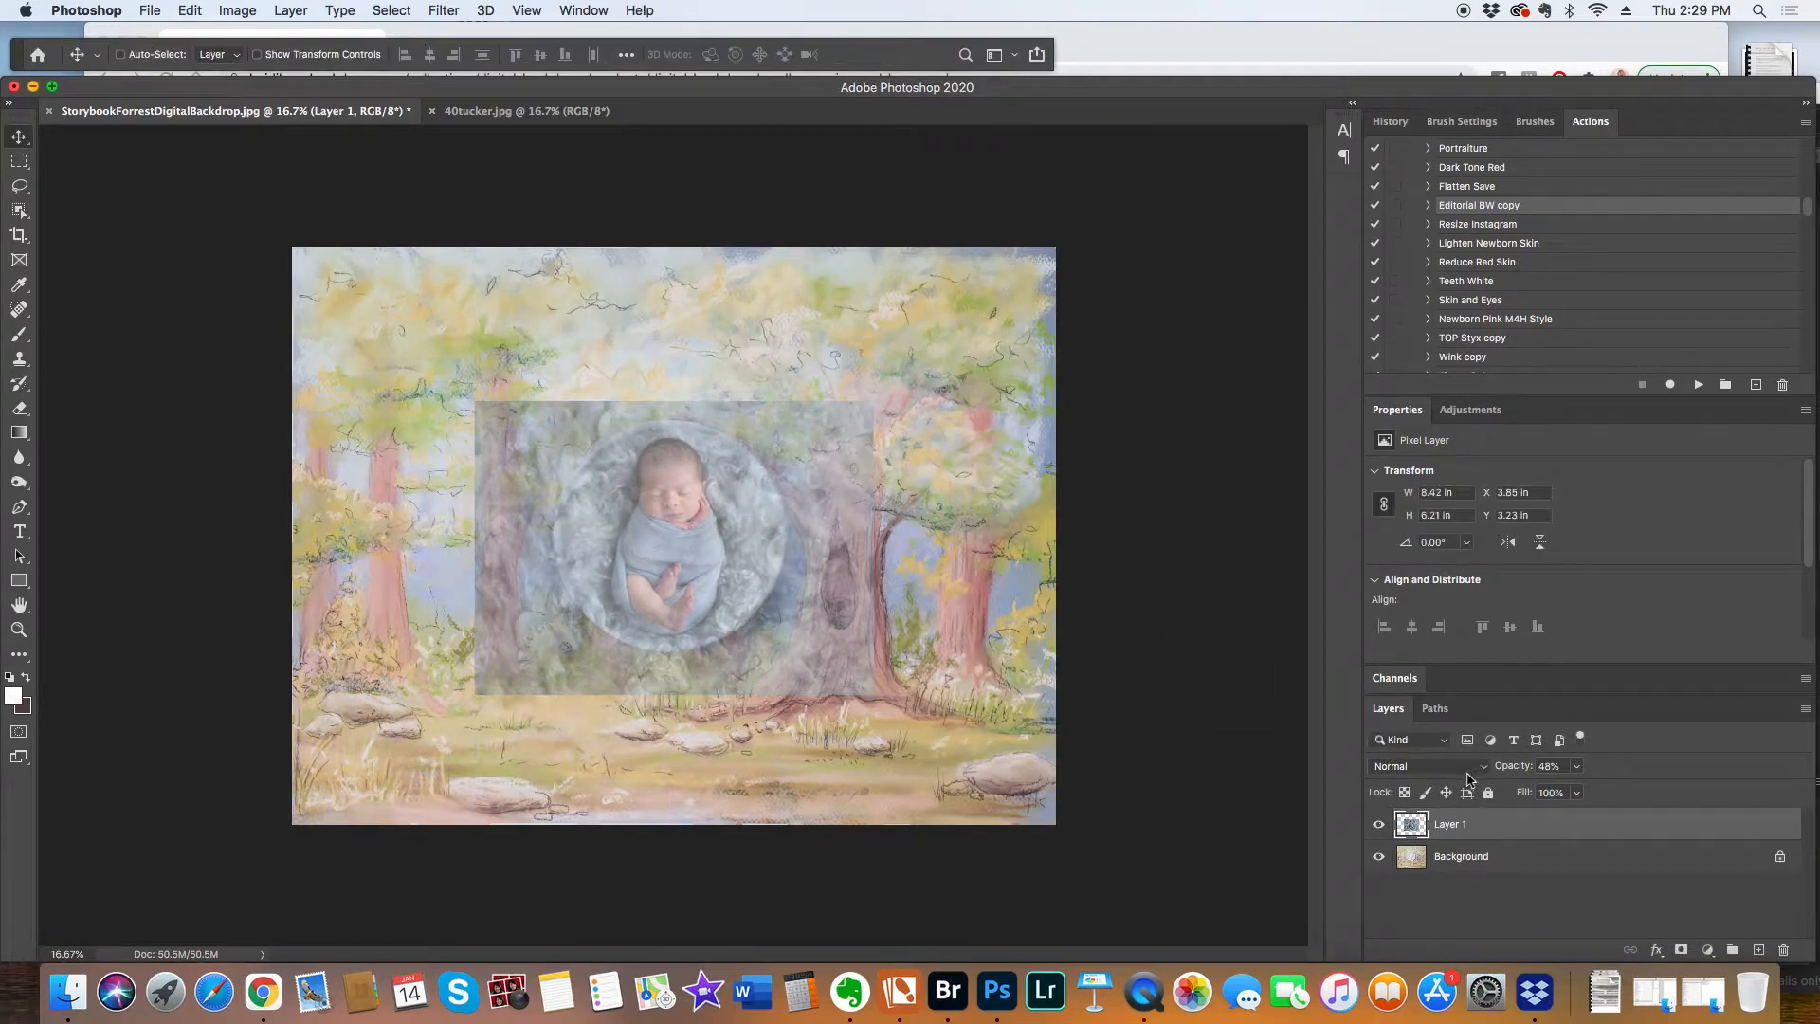
left_click(1577, 766)
left_click_drag(1574, 790, 1697, 793)
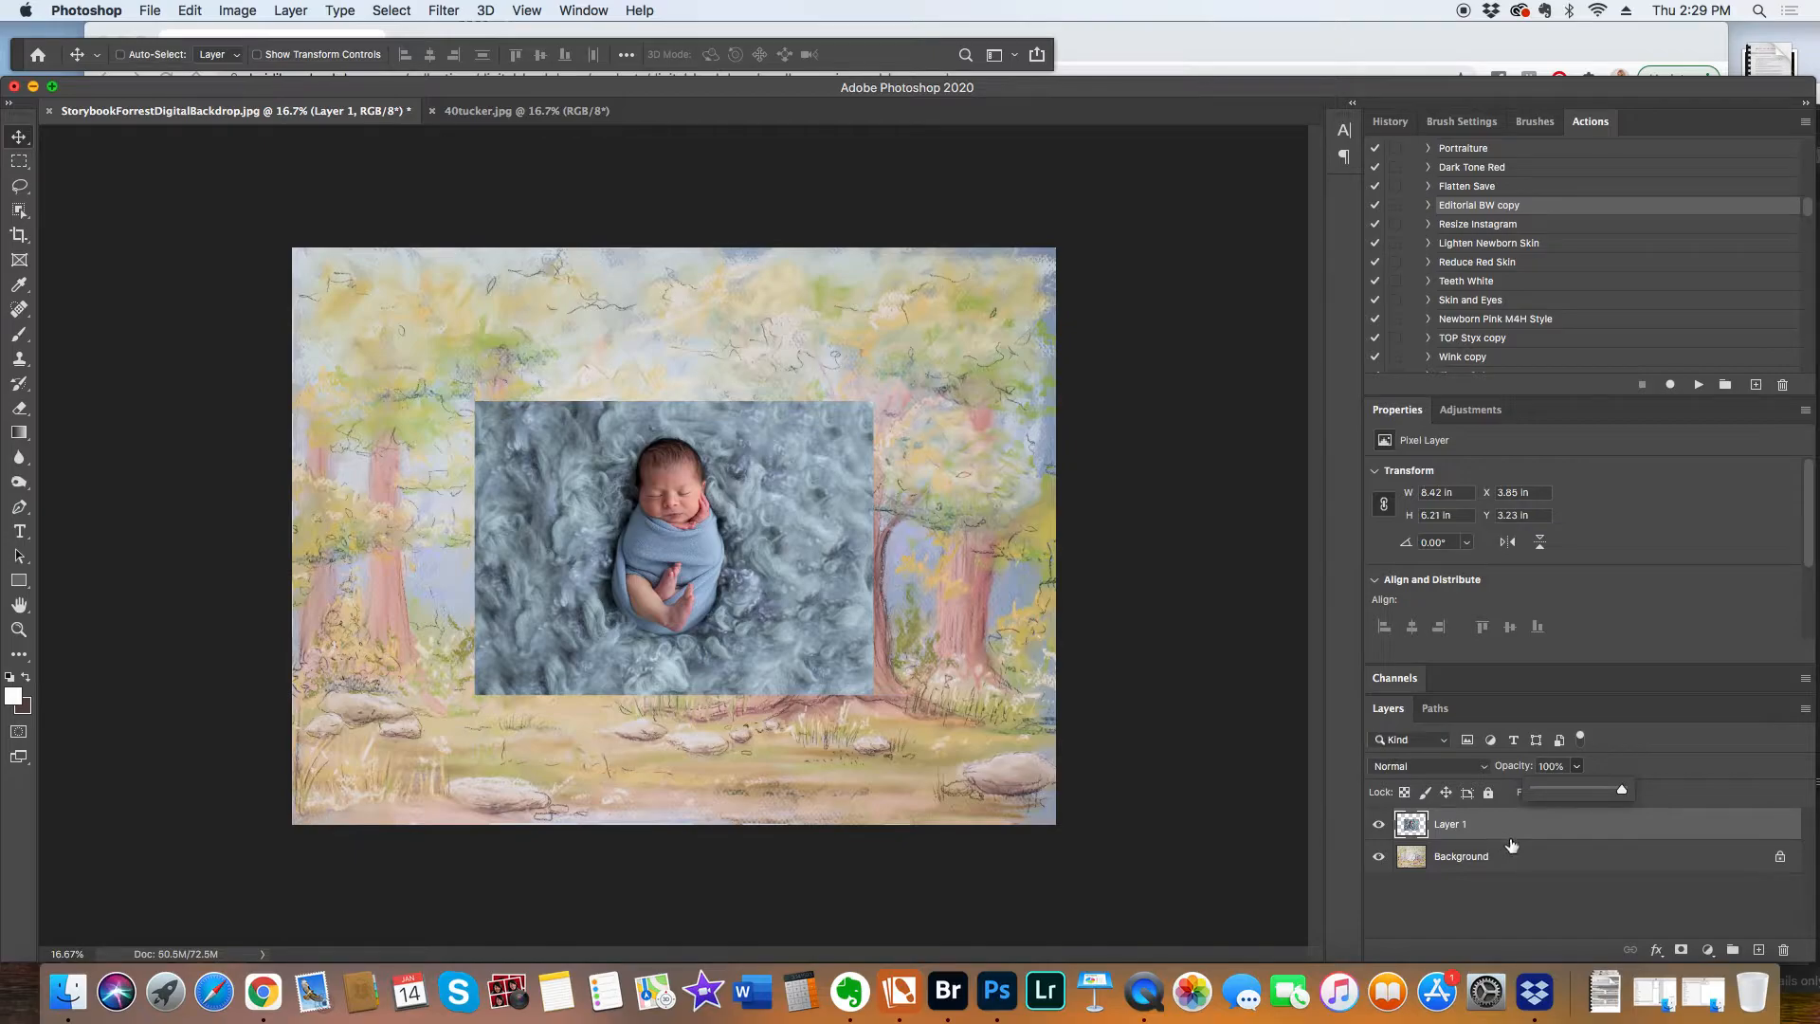
Try moving the scaled baby photo around the forest backdrop and back over the bowl.
left_click_drag(752, 544, 574, 482)
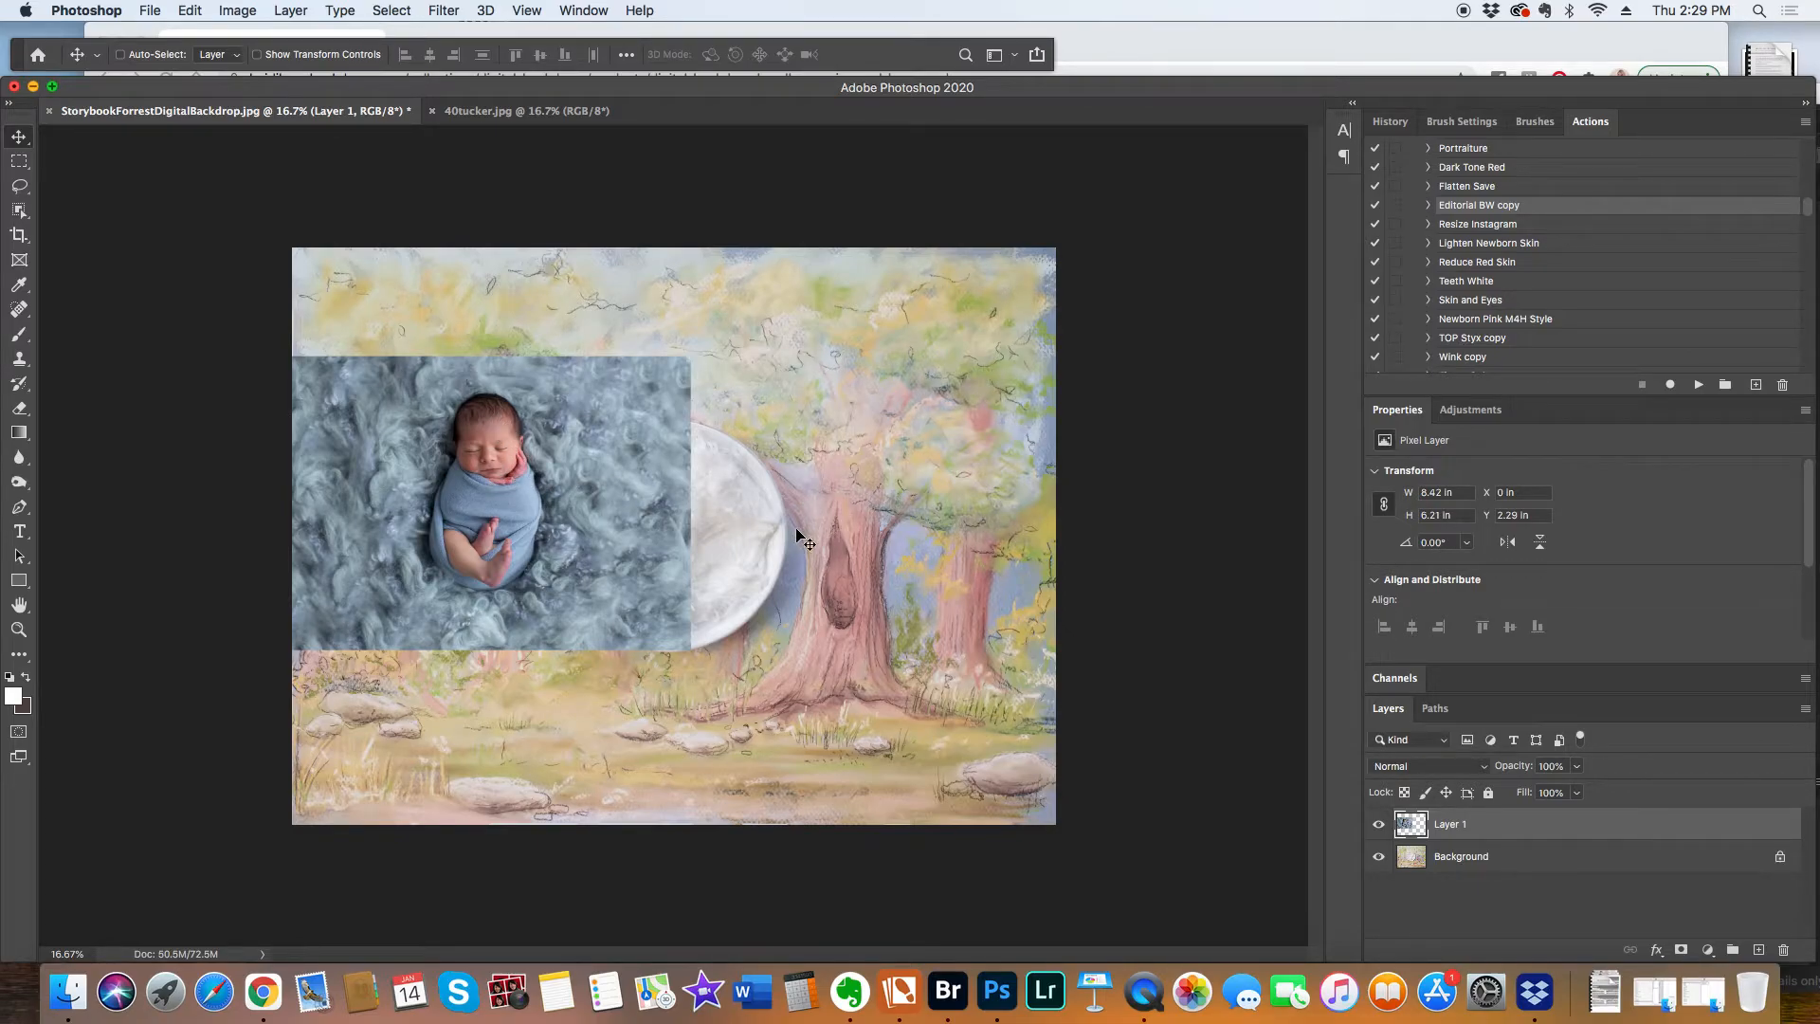
left_click_drag(444, 389, 692, 676)
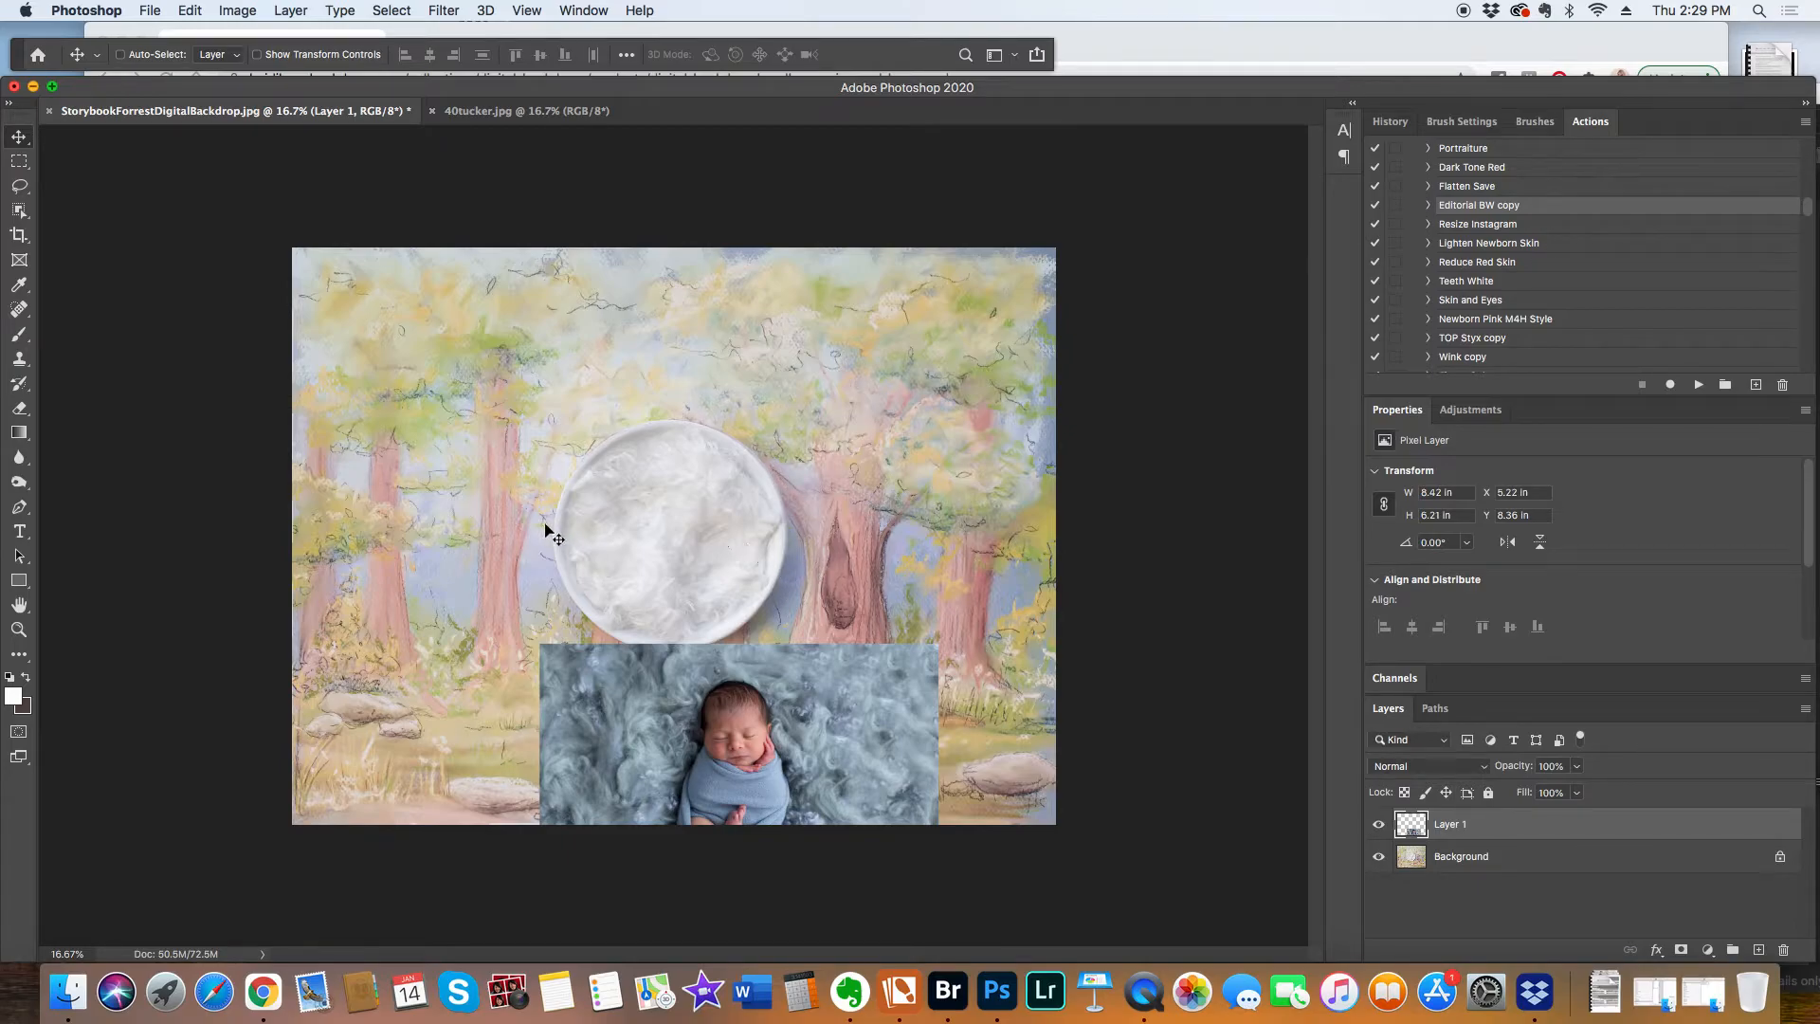
left_click_drag(748, 706, 727, 438)
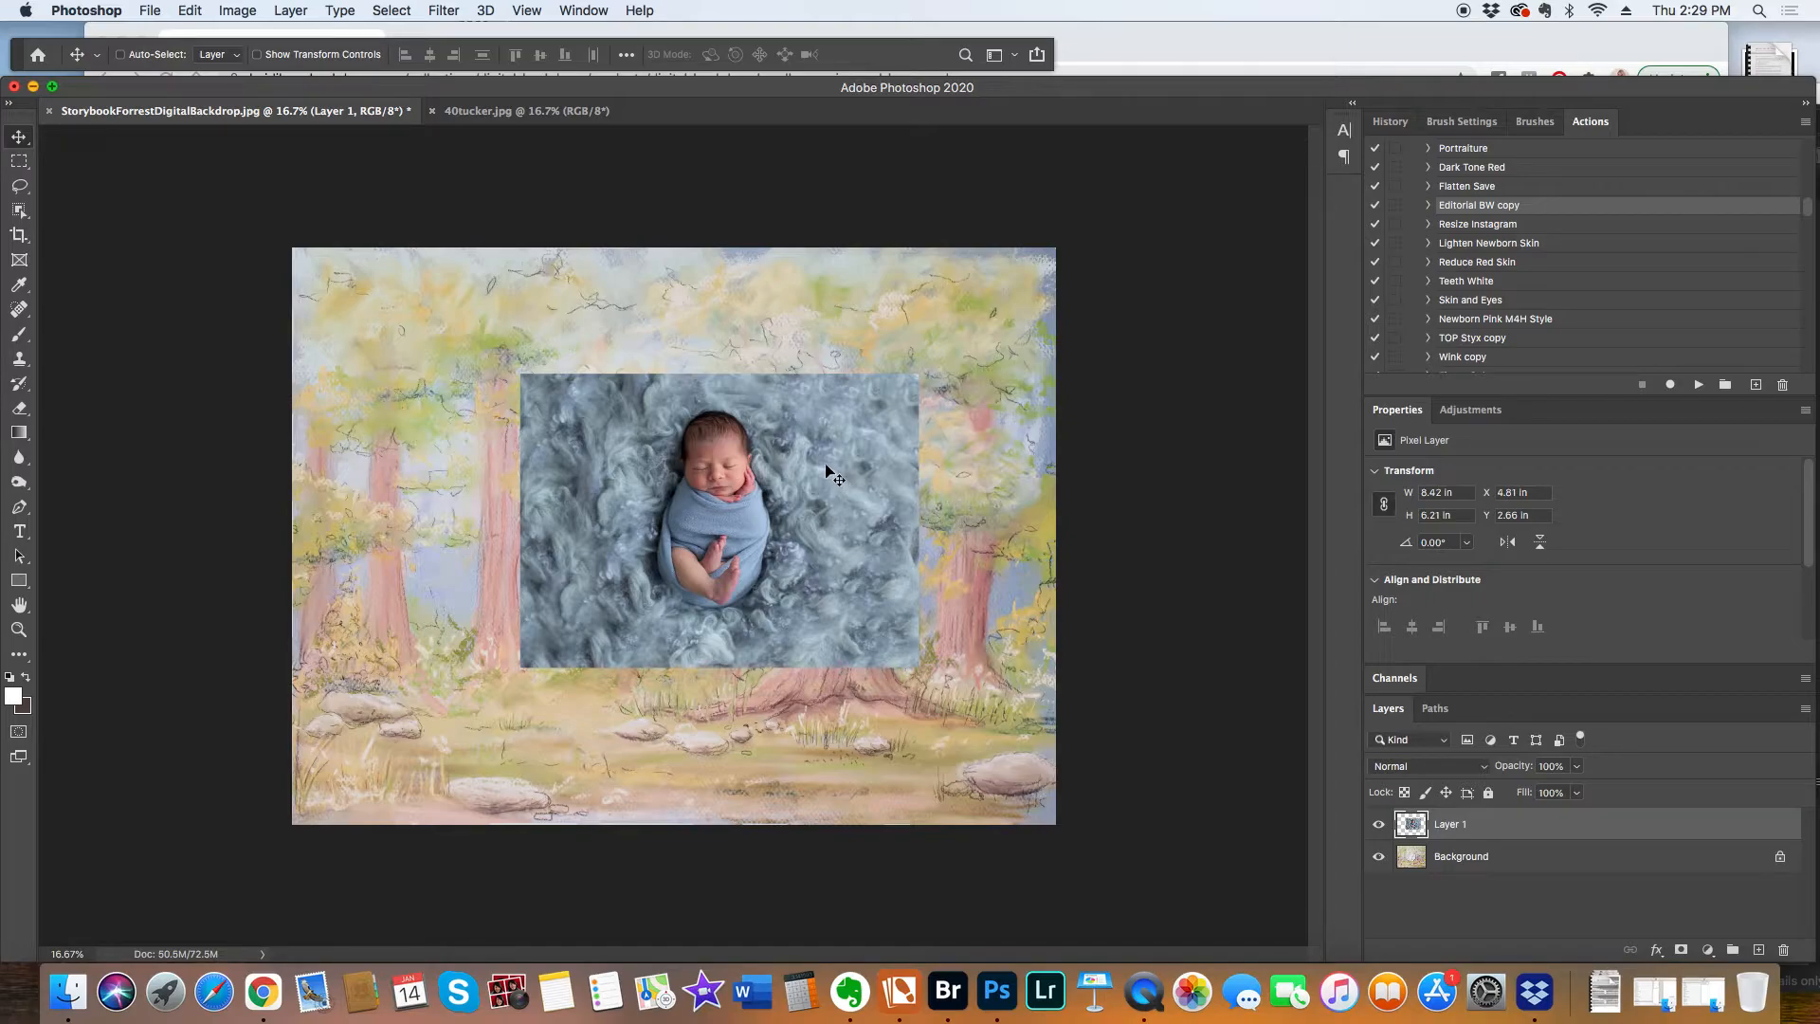
left_click_drag(786, 471, 741, 471)
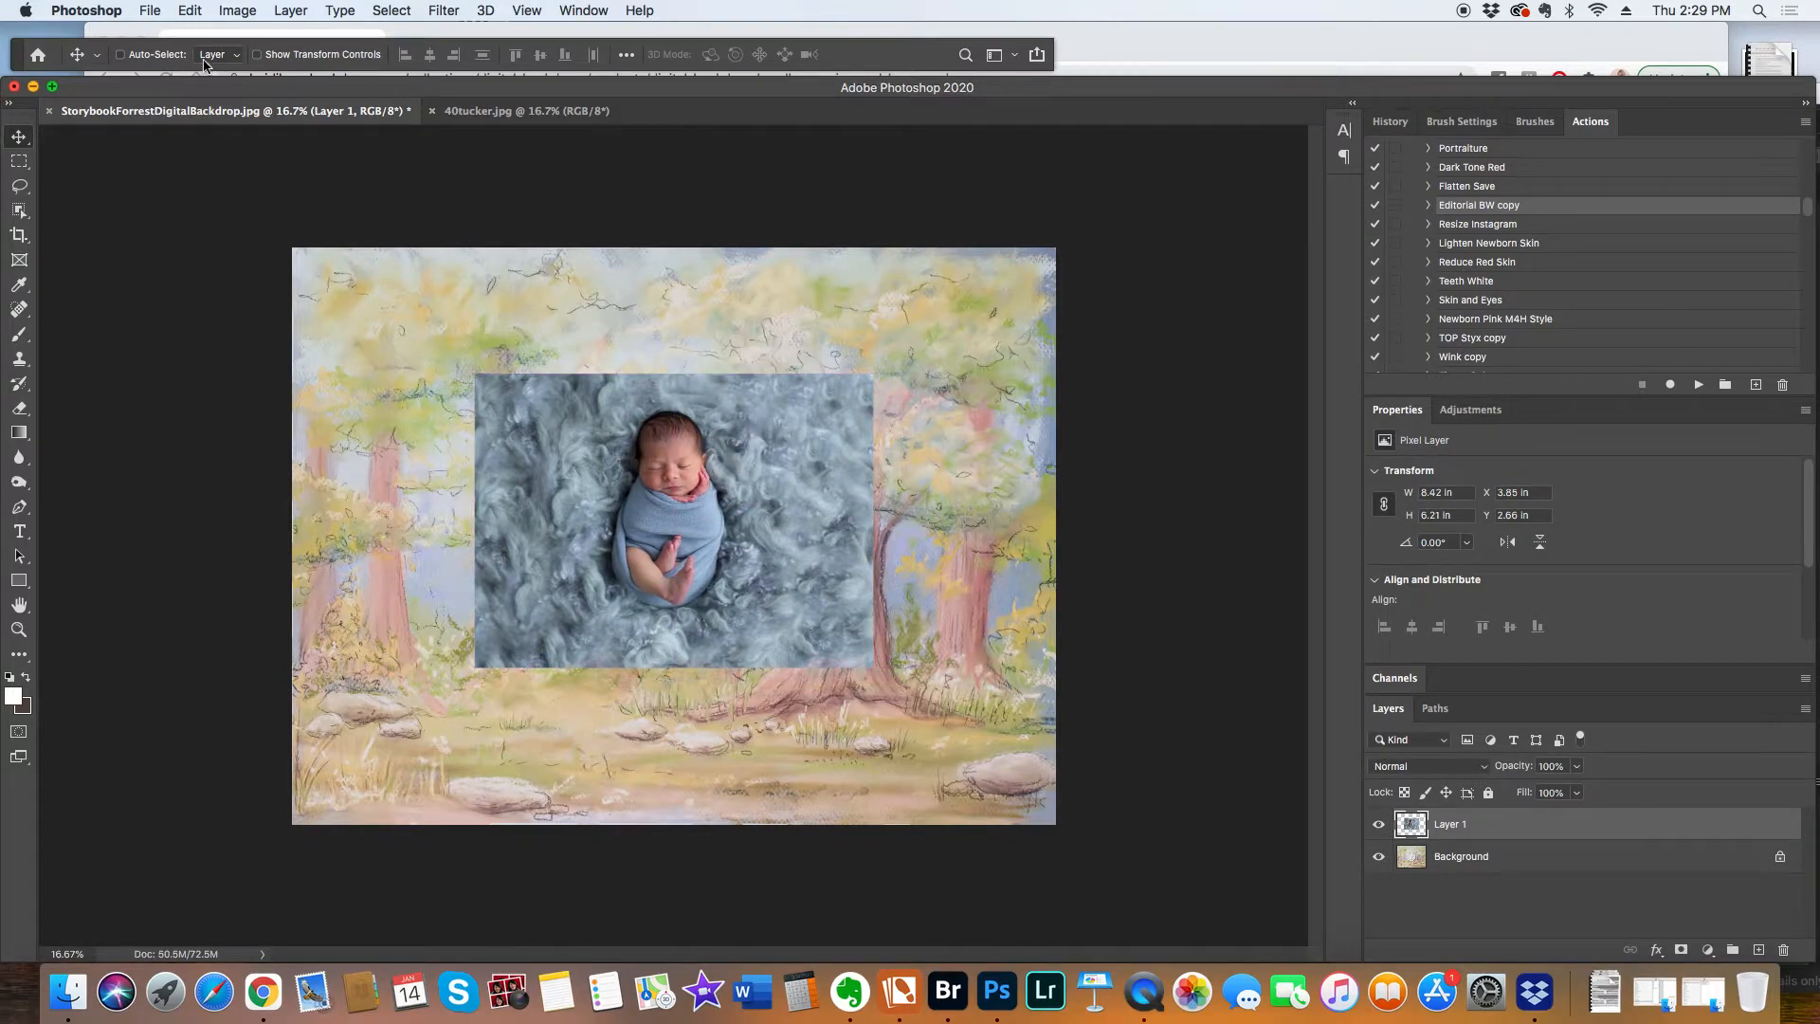
Flip the baby photo layer horizontally and lower it over the bowl to X 3.85 in, Y 3.23 in.
left_click(188, 11)
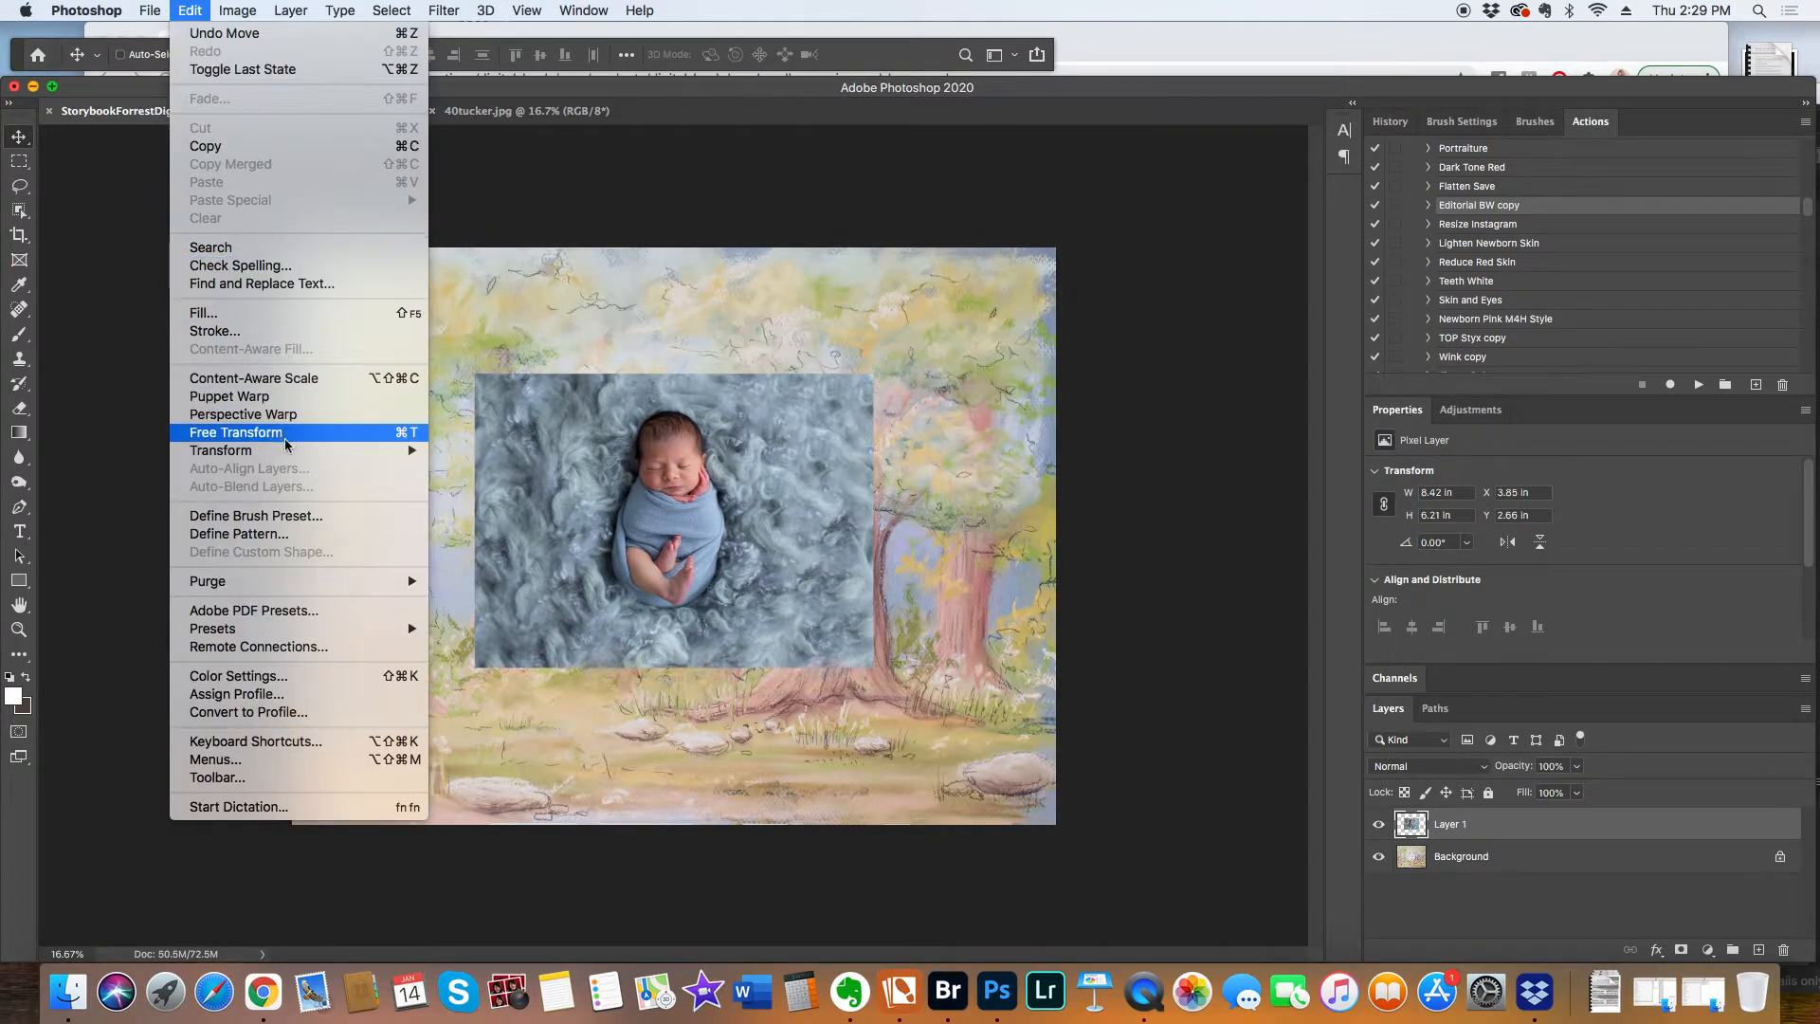
mouse_move(299, 445)
left_click(539, 753)
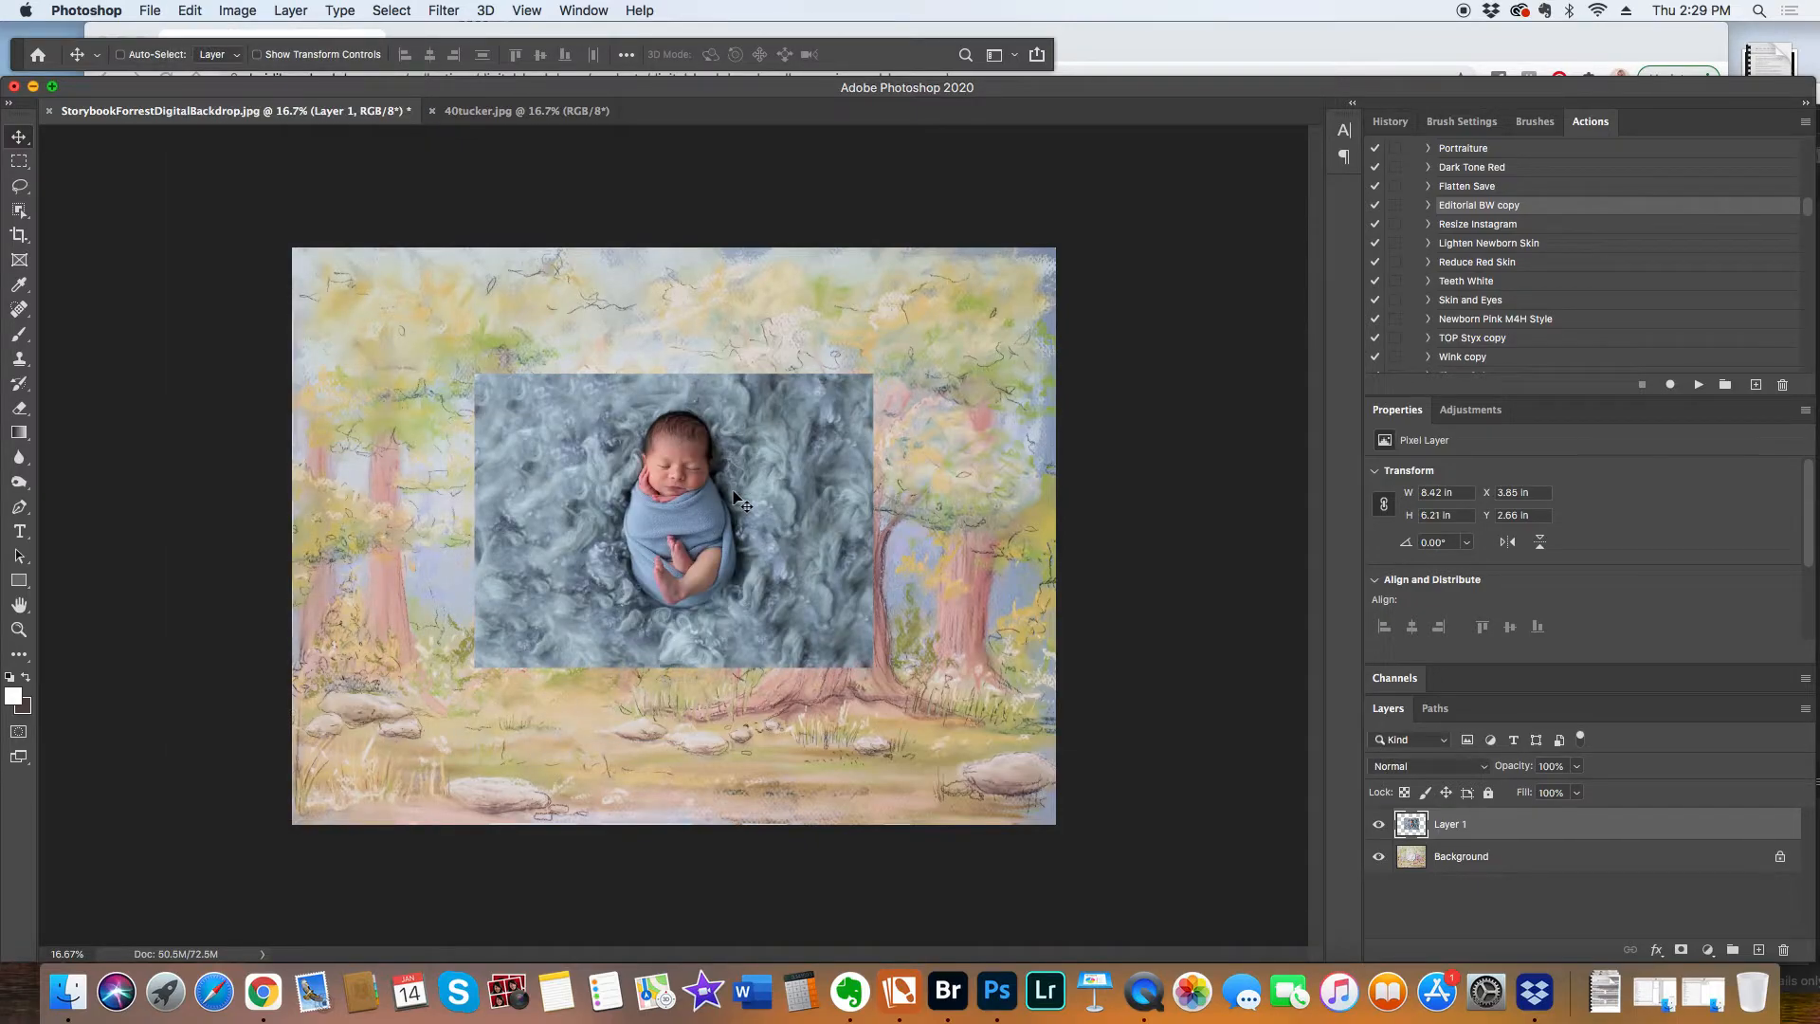
mouse_move(735, 485)
left_mouse_down()
mouse_move(747, 764)
mouse_move(720, 644)
mouse_move(737, 509)
left_mouse_up()
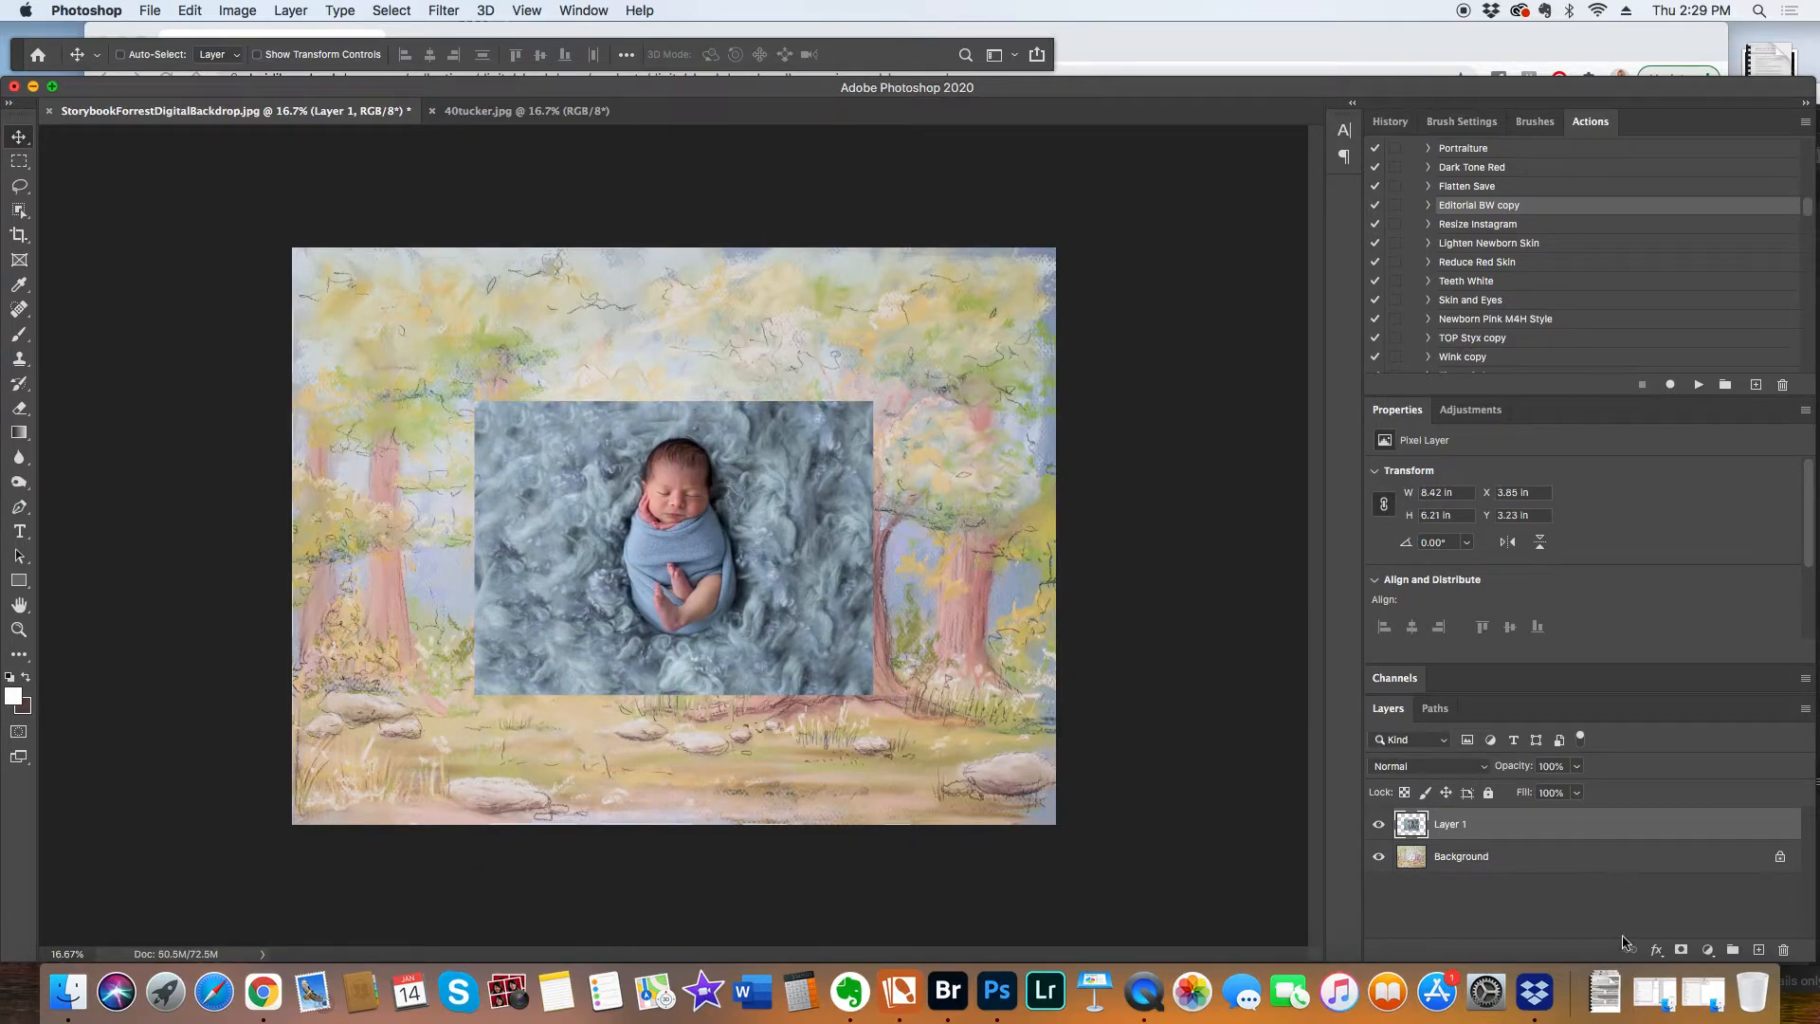
Add a layer mask to the baby photo layer and select the Brush tool for painting on it.
left_click(1680, 951)
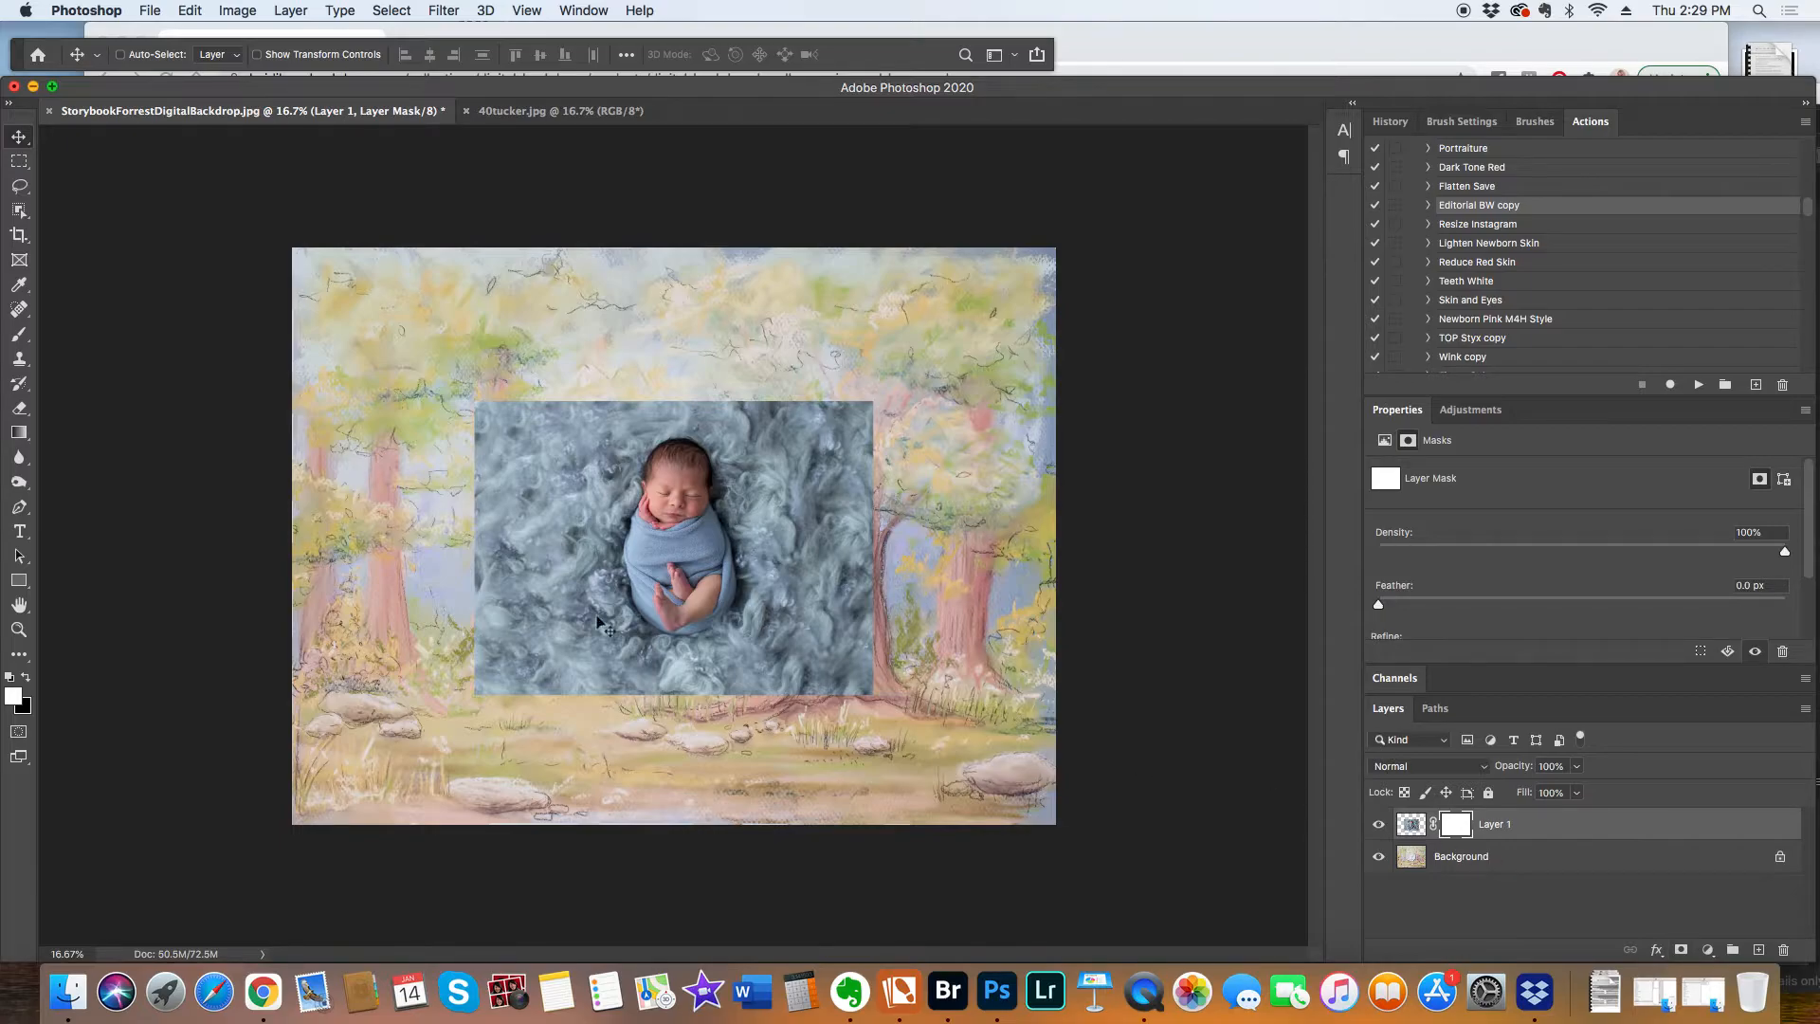
left_click(18, 334)
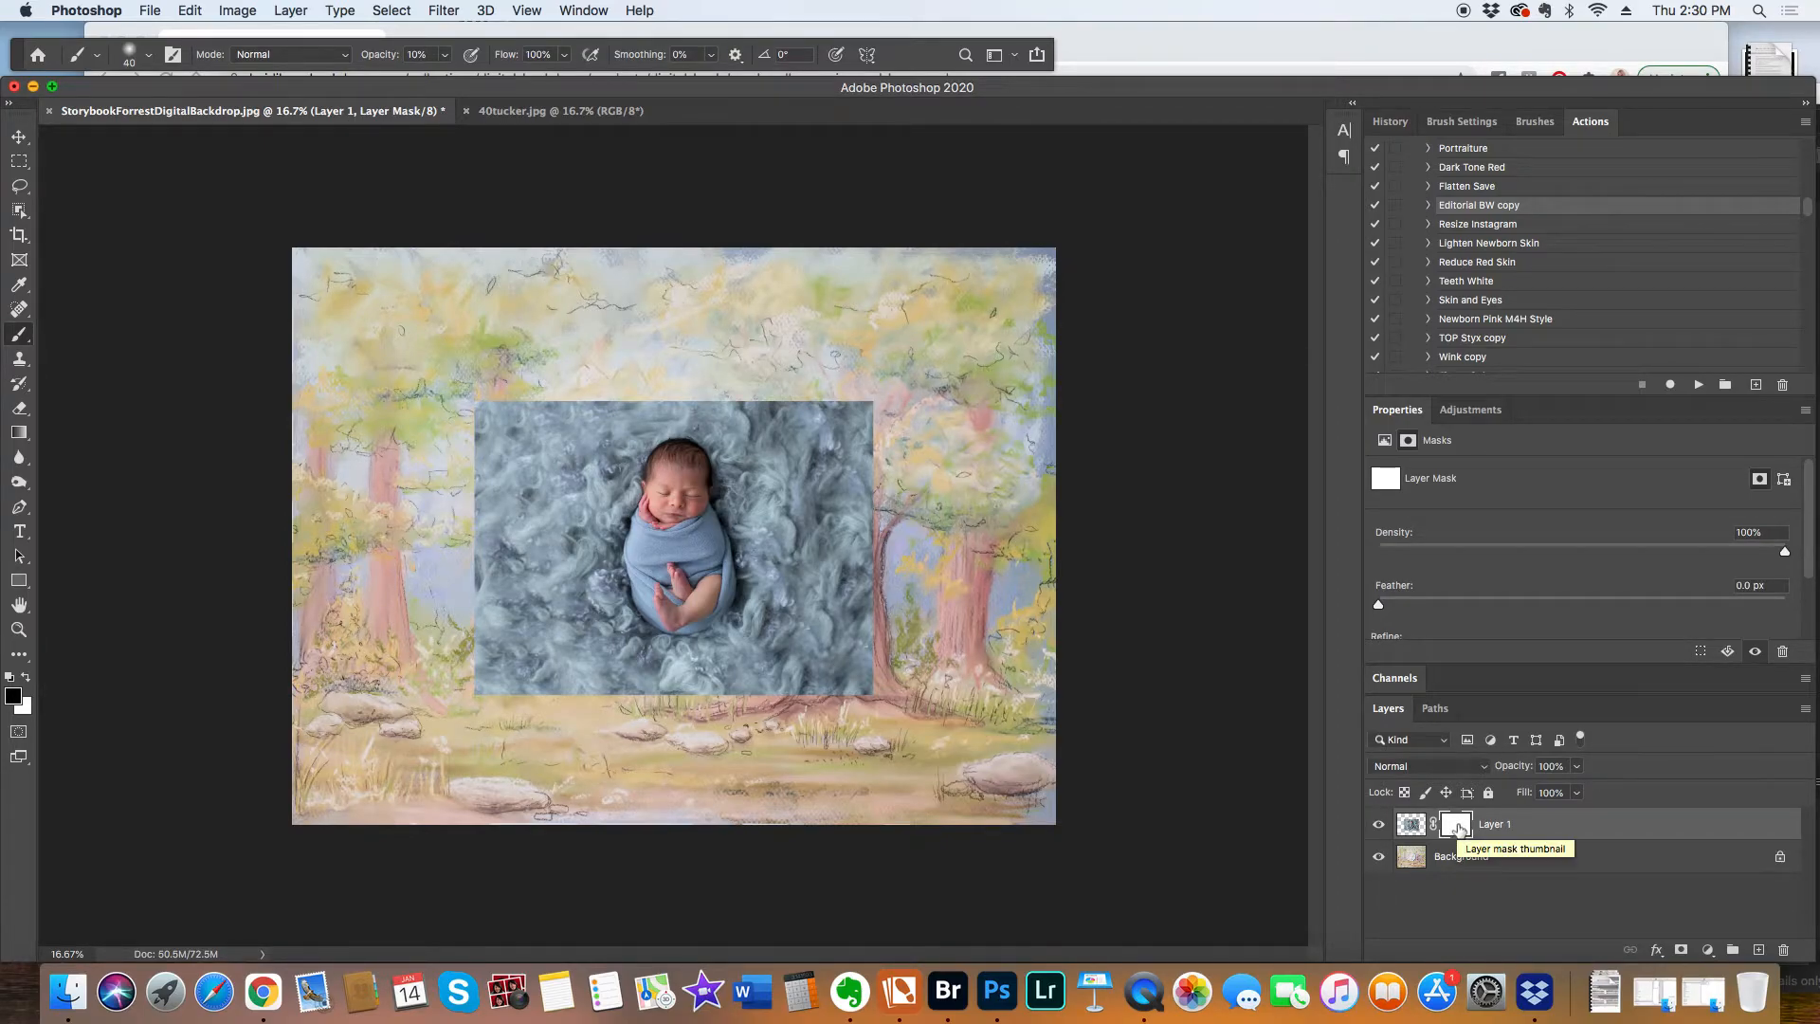
Invert the layer mask to black and paint the baby and fluff back inside the bowl with a white 300 px brush, 0% hardness, 100% opacity.
key("super+i")
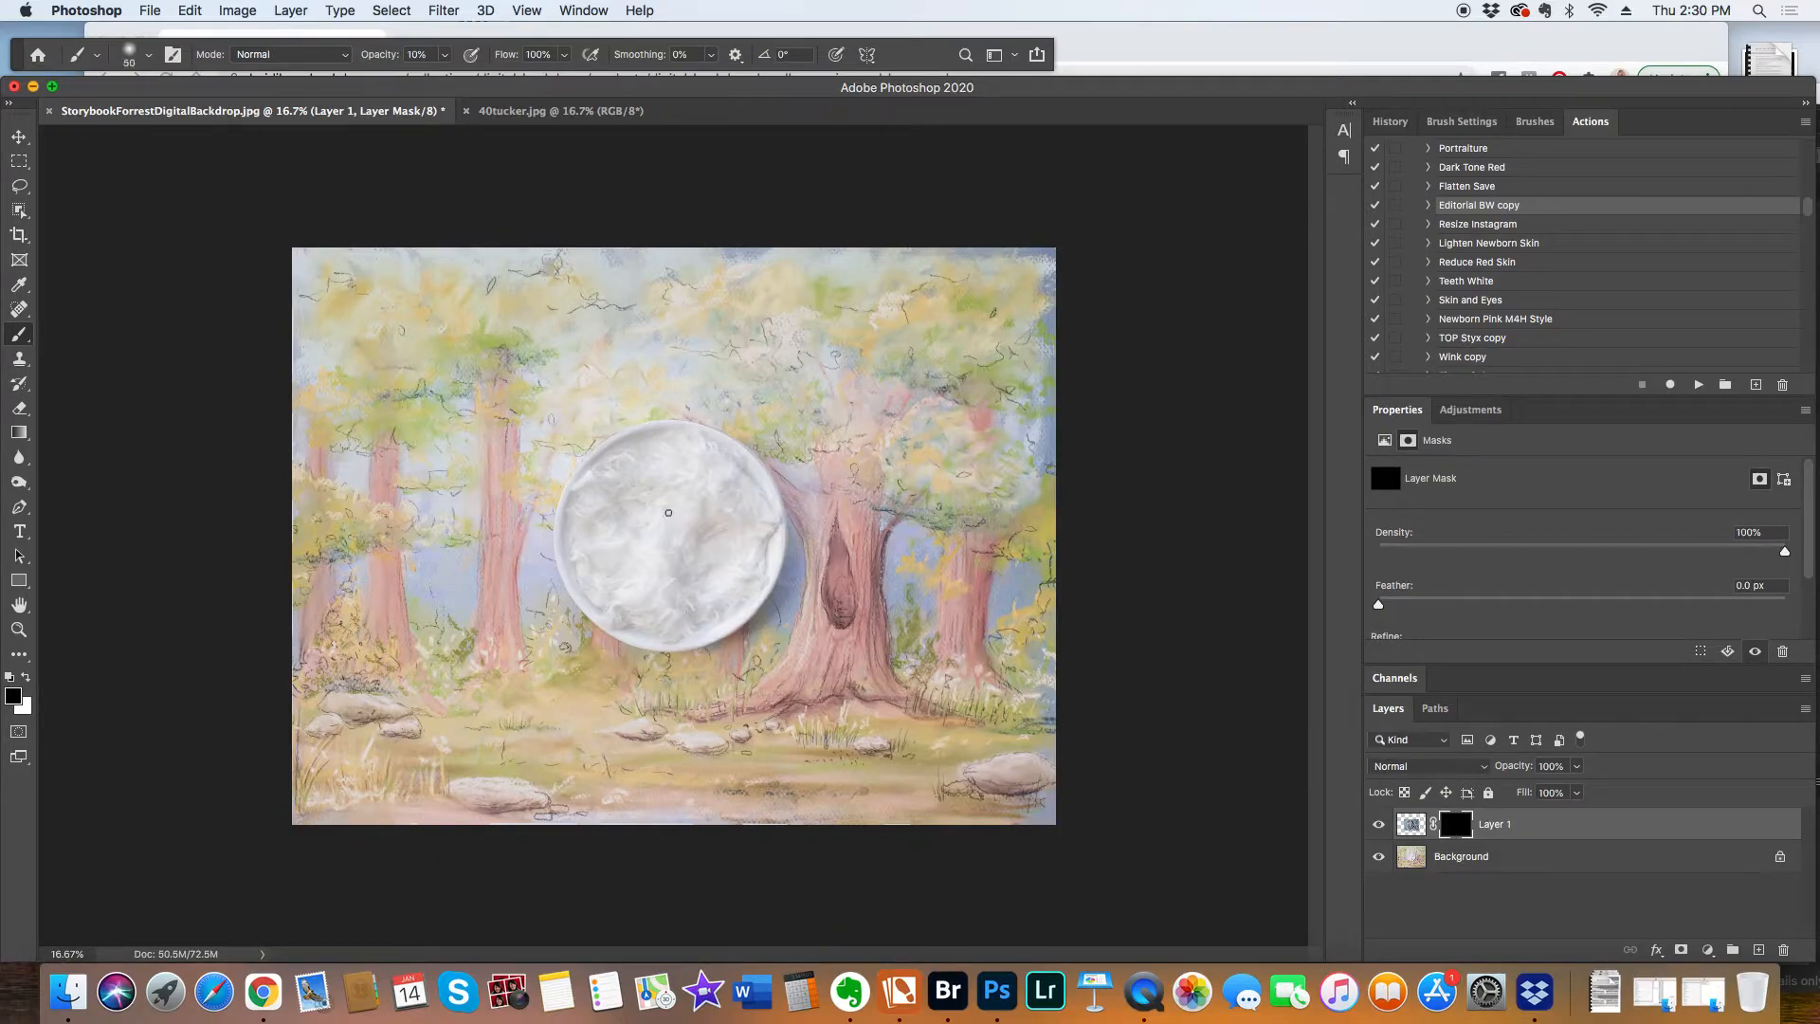
key("bracketright")
key("bracketright")
key("bracketright")
key("bracketright")
key("bracketright")
key("bracketleft")
key("bracketleft")
key("bracketleft")
key("bracketright")
key("bracketleft")
key("bracketleft")
left_click(148, 55)
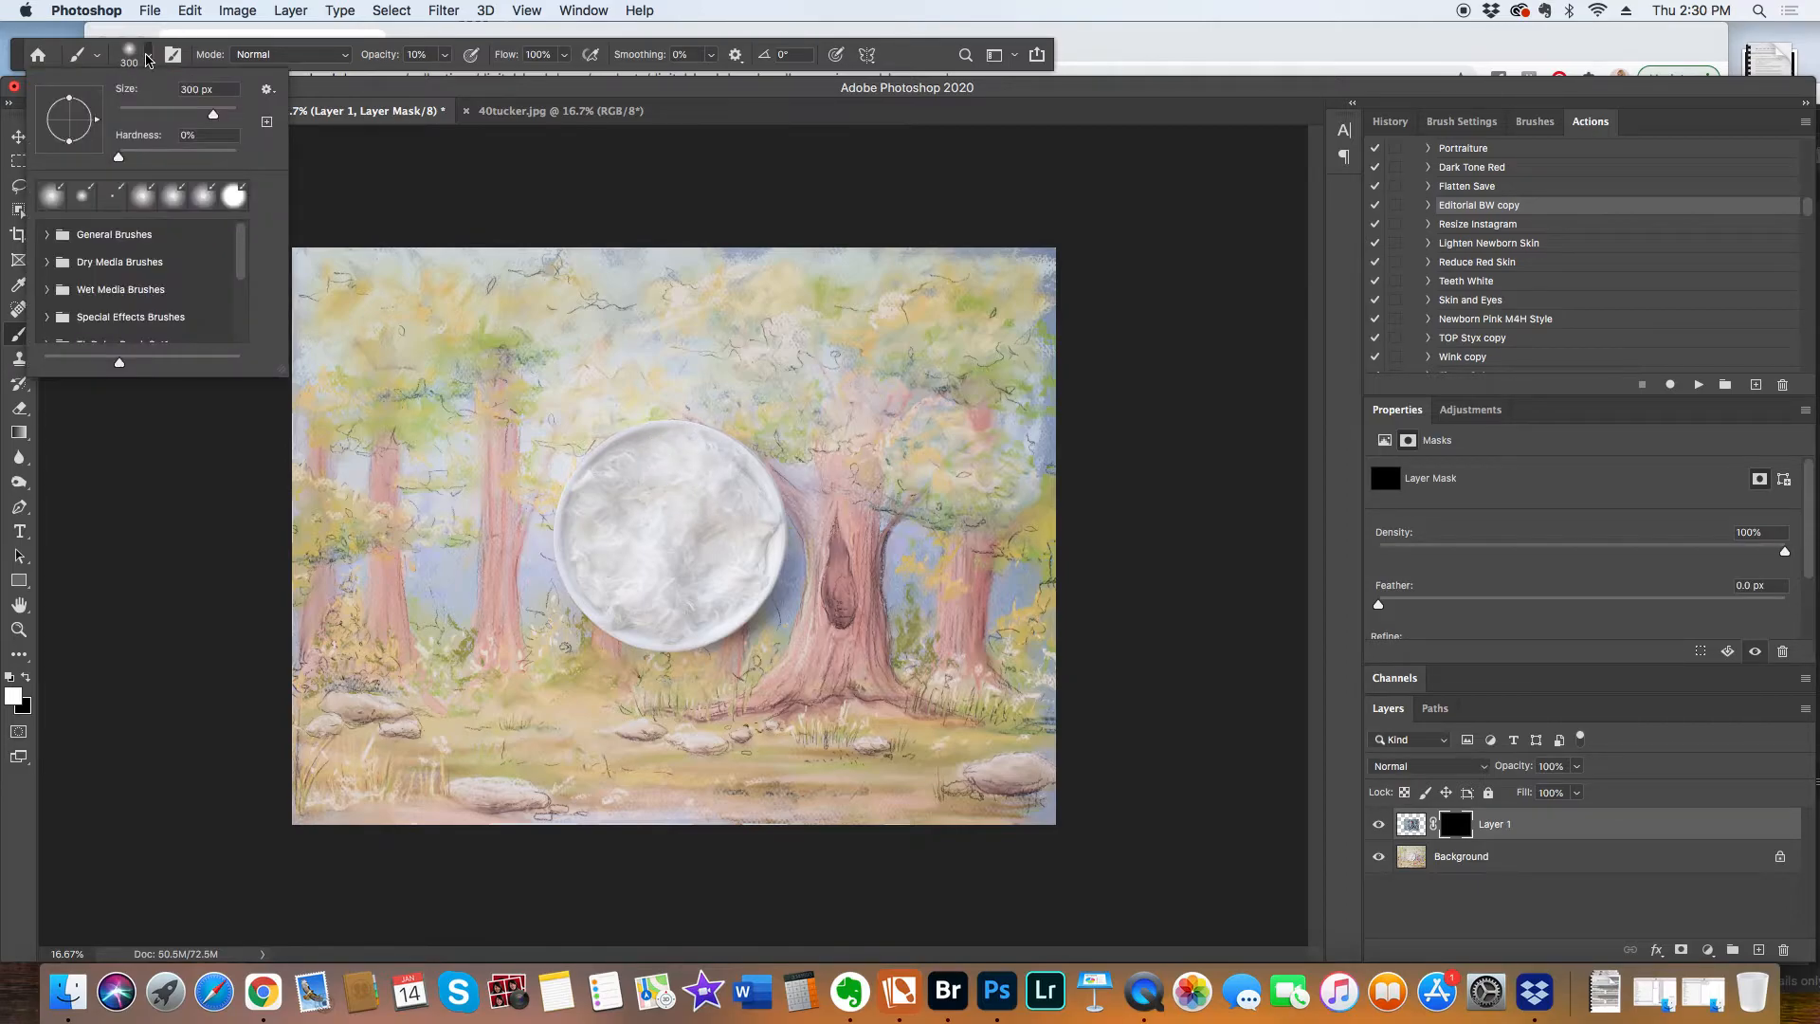
left_click(117, 157)
left_click(145, 62)
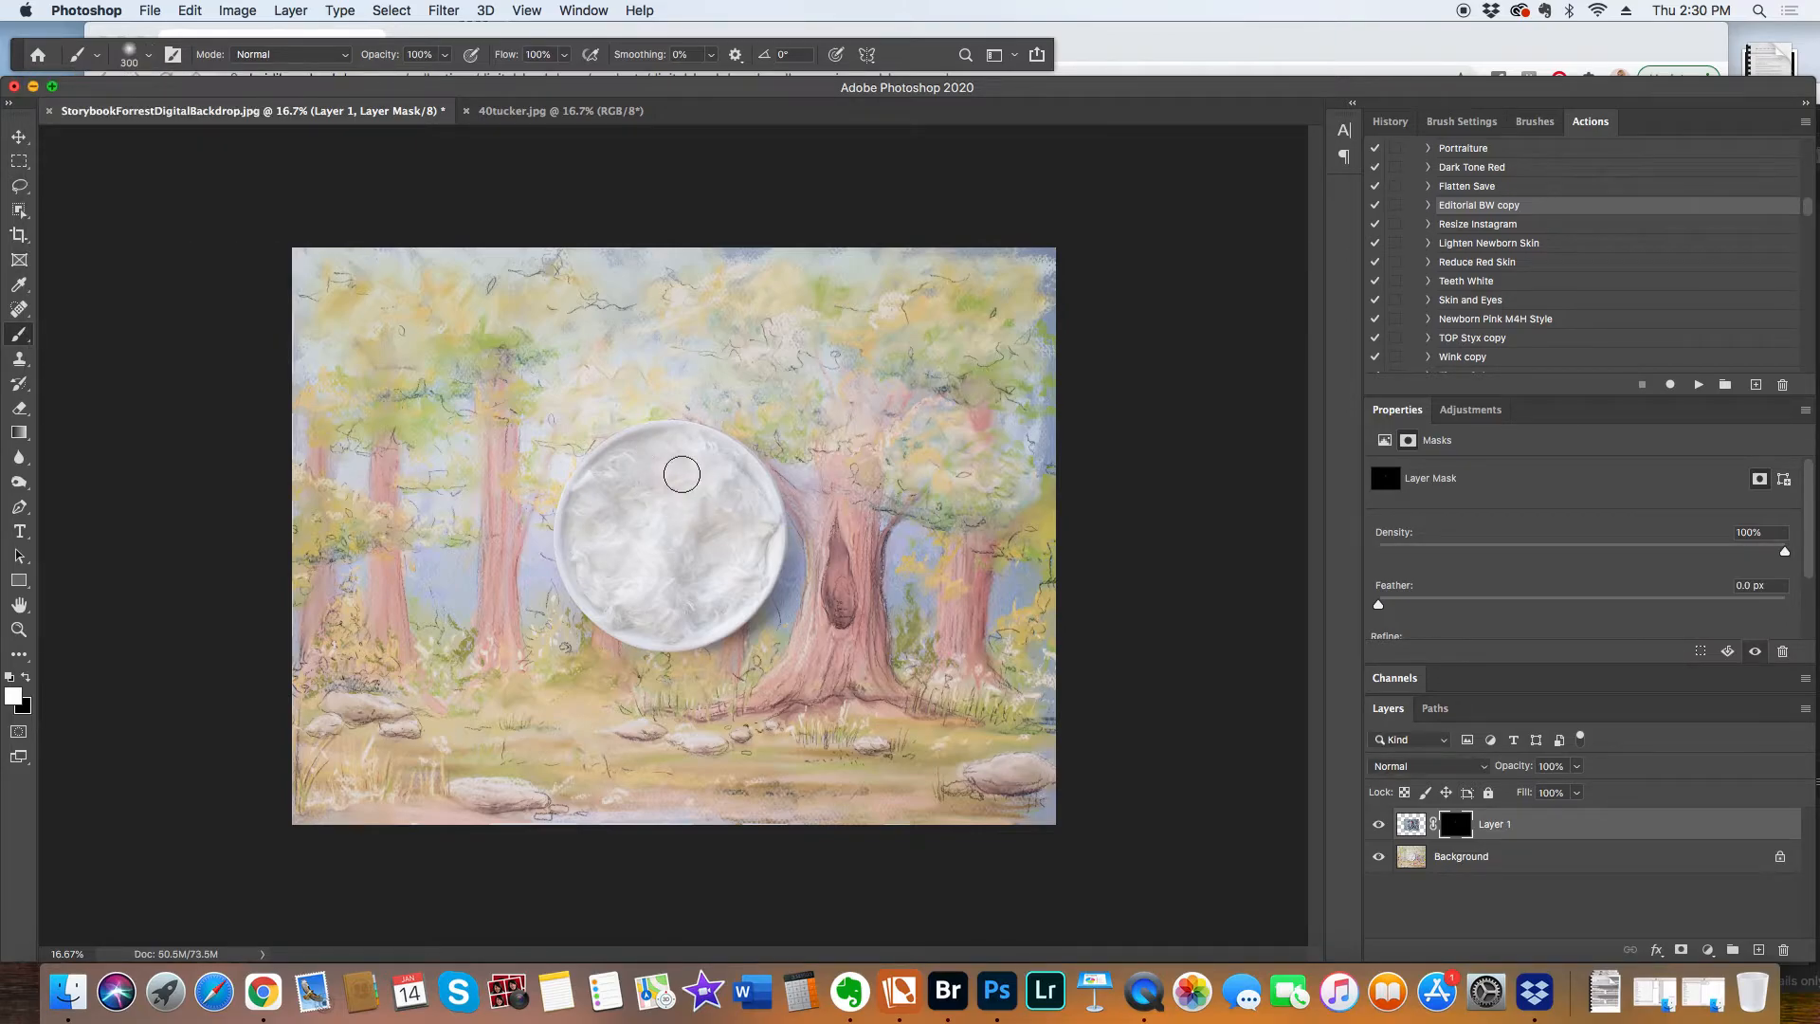
mouse_move(644, 466)
left_mouse_down()
mouse_move(695, 464)
mouse_move(679, 451)
mouse_move(736, 485)
mouse_move(752, 566)
mouse_move(692, 617)
mouse_move(630, 613)
mouse_move(581, 535)
mouse_move(612, 480)
mouse_move(661, 449)
mouse_move(705, 473)
mouse_move(609, 514)
mouse_move(606, 559)
mouse_move(654, 591)
mouse_move(686, 583)
mouse_move(650, 465)
mouse_move(721, 470)
mouse_move(746, 513)
mouse_move(743, 580)
mouse_move(669, 621)
mouse_move(589, 573)
mouse_move(598, 479)
mouse_move(696, 499)
left_mouse_up()
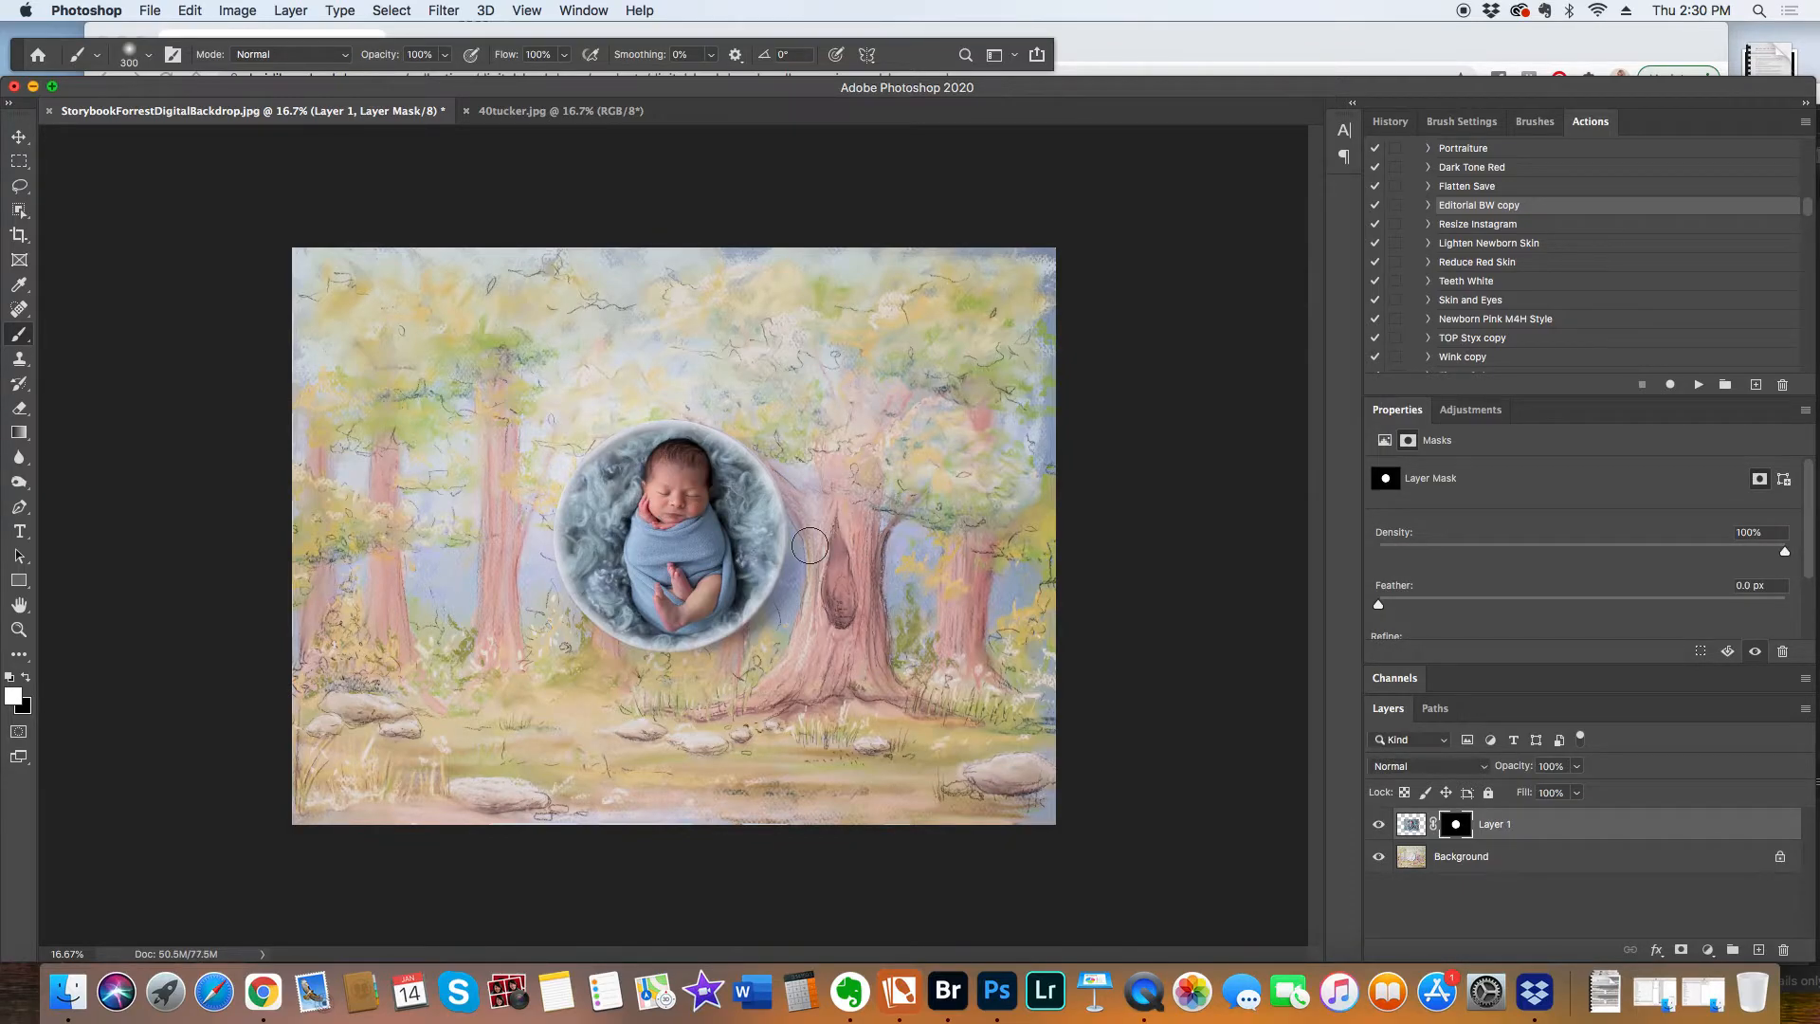
Rotate the masked baby layer to -2.74° and shift it slightly left in the bowl to X 2363.84 px, Y 1895 px.
key("super+t")
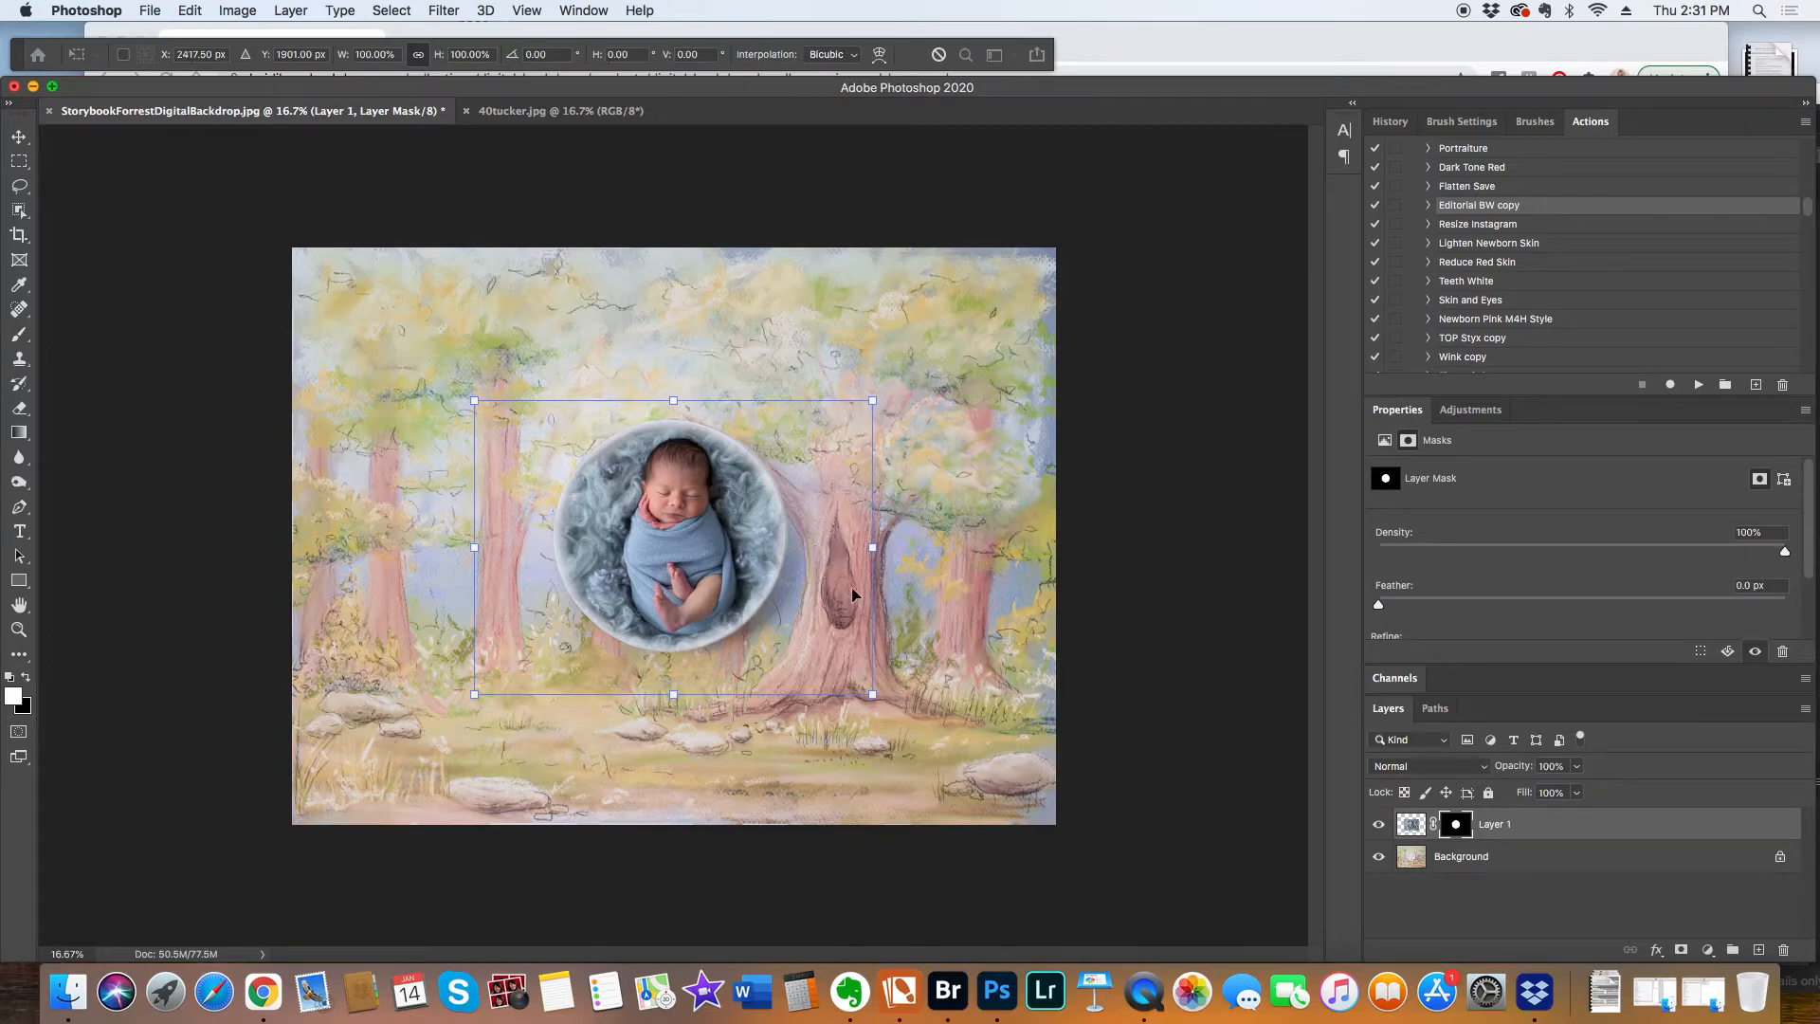
left_click_drag(905, 697, 900, 685)
left_click_drag(746, 554, 738, 555)
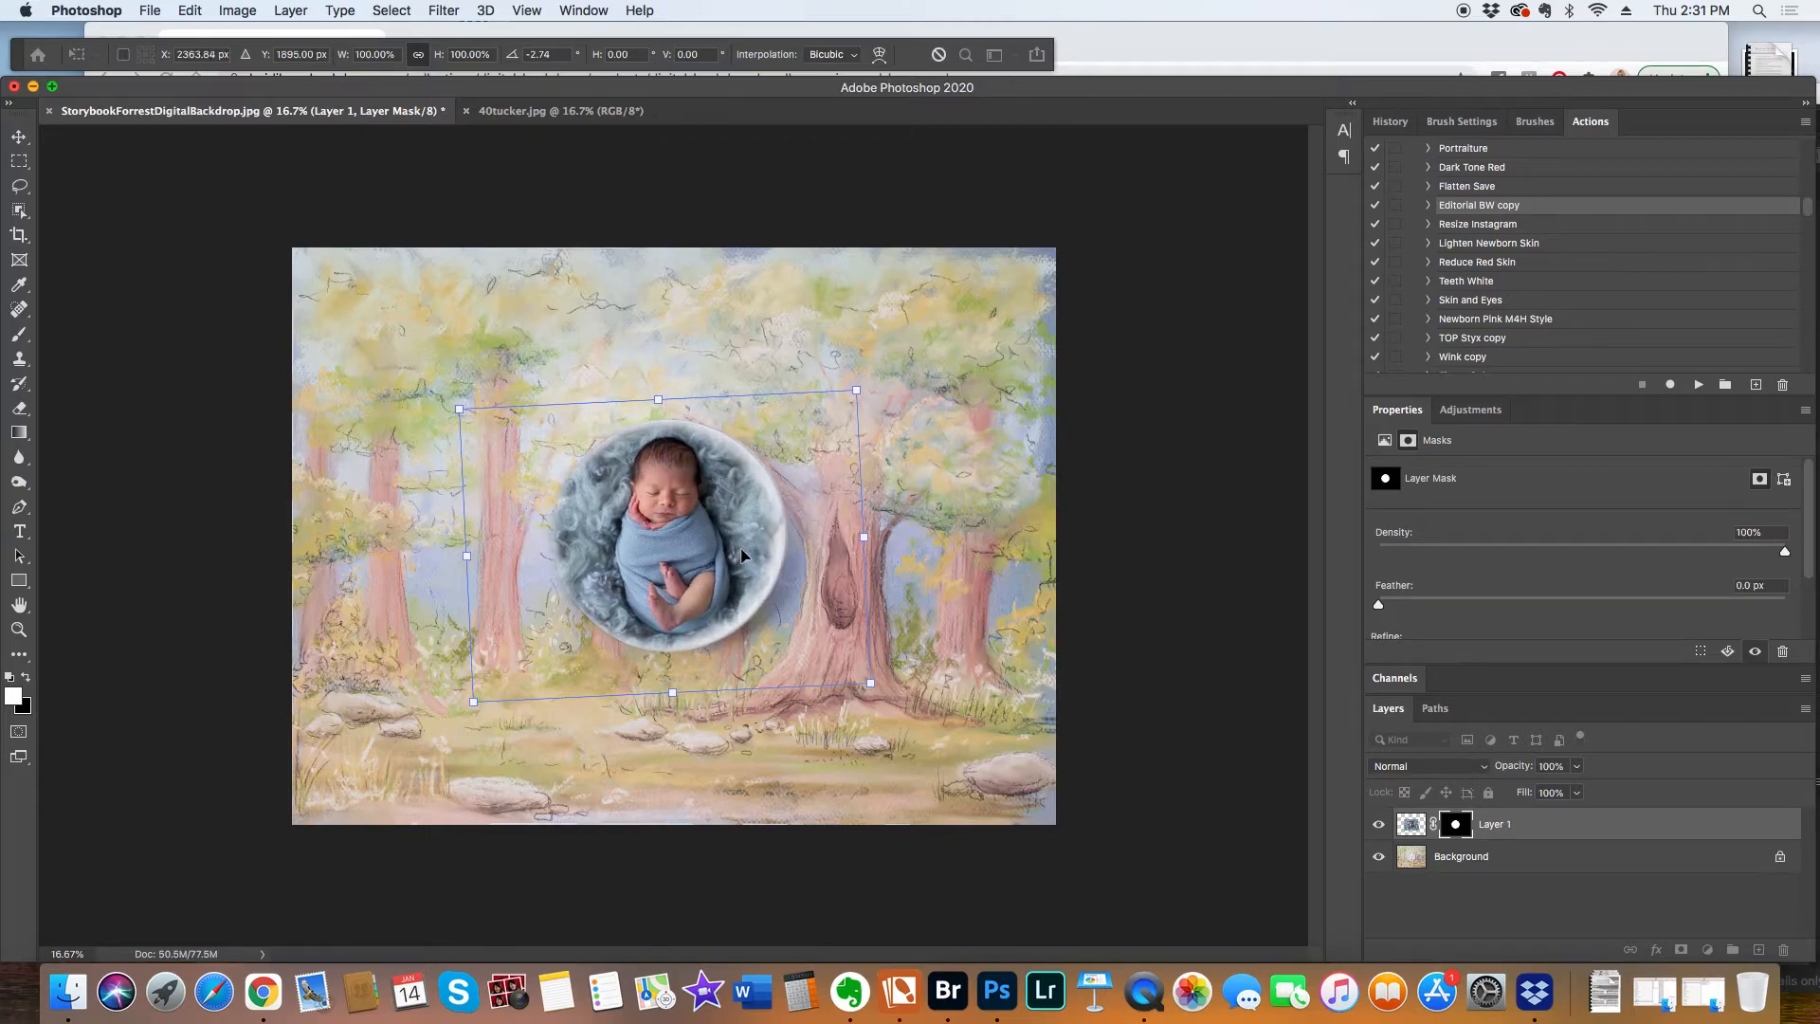
key("Return")
Paint white on the layer mask along the bowl's right inner side to reveal the fluff out to the rim.
key("b")
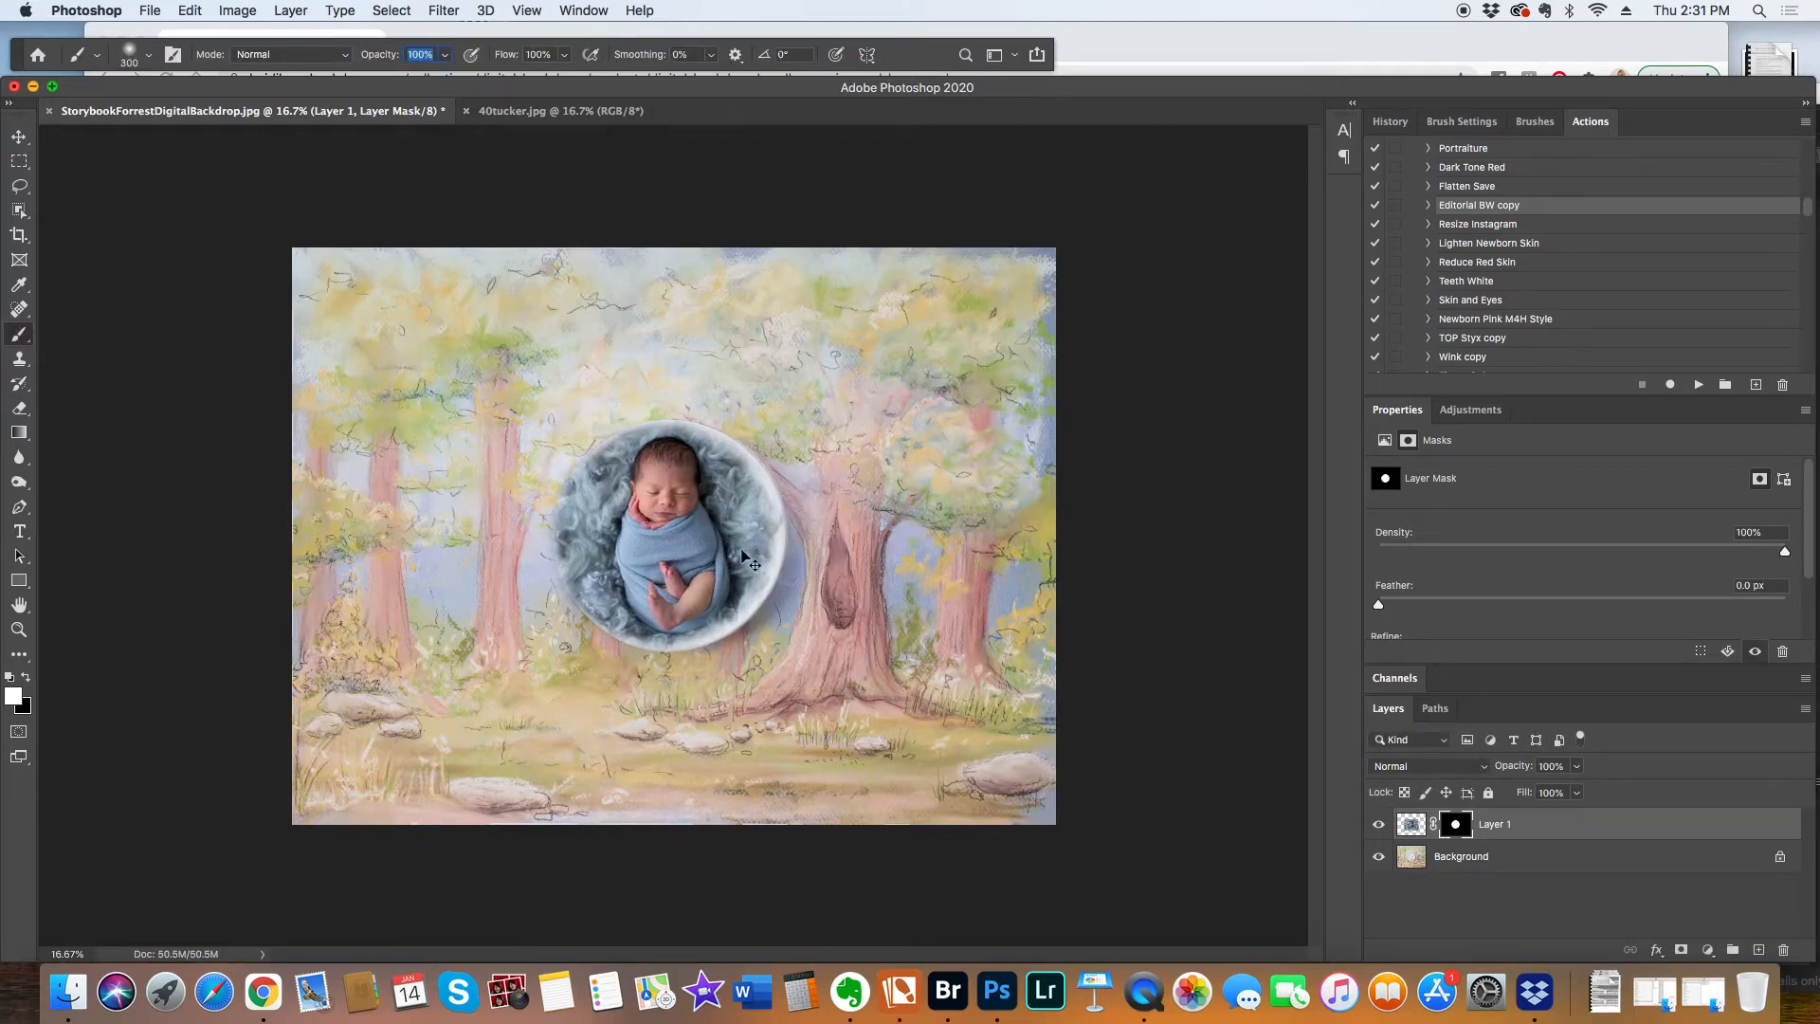
key("super+plus")
mouse_move(781, 472)
left_mouse_down()
mouse_move(797, 547)
mouse_move(773, 607)
mouse_move(738, 645)
mouse_move(677, 650)
left_mouse_up()
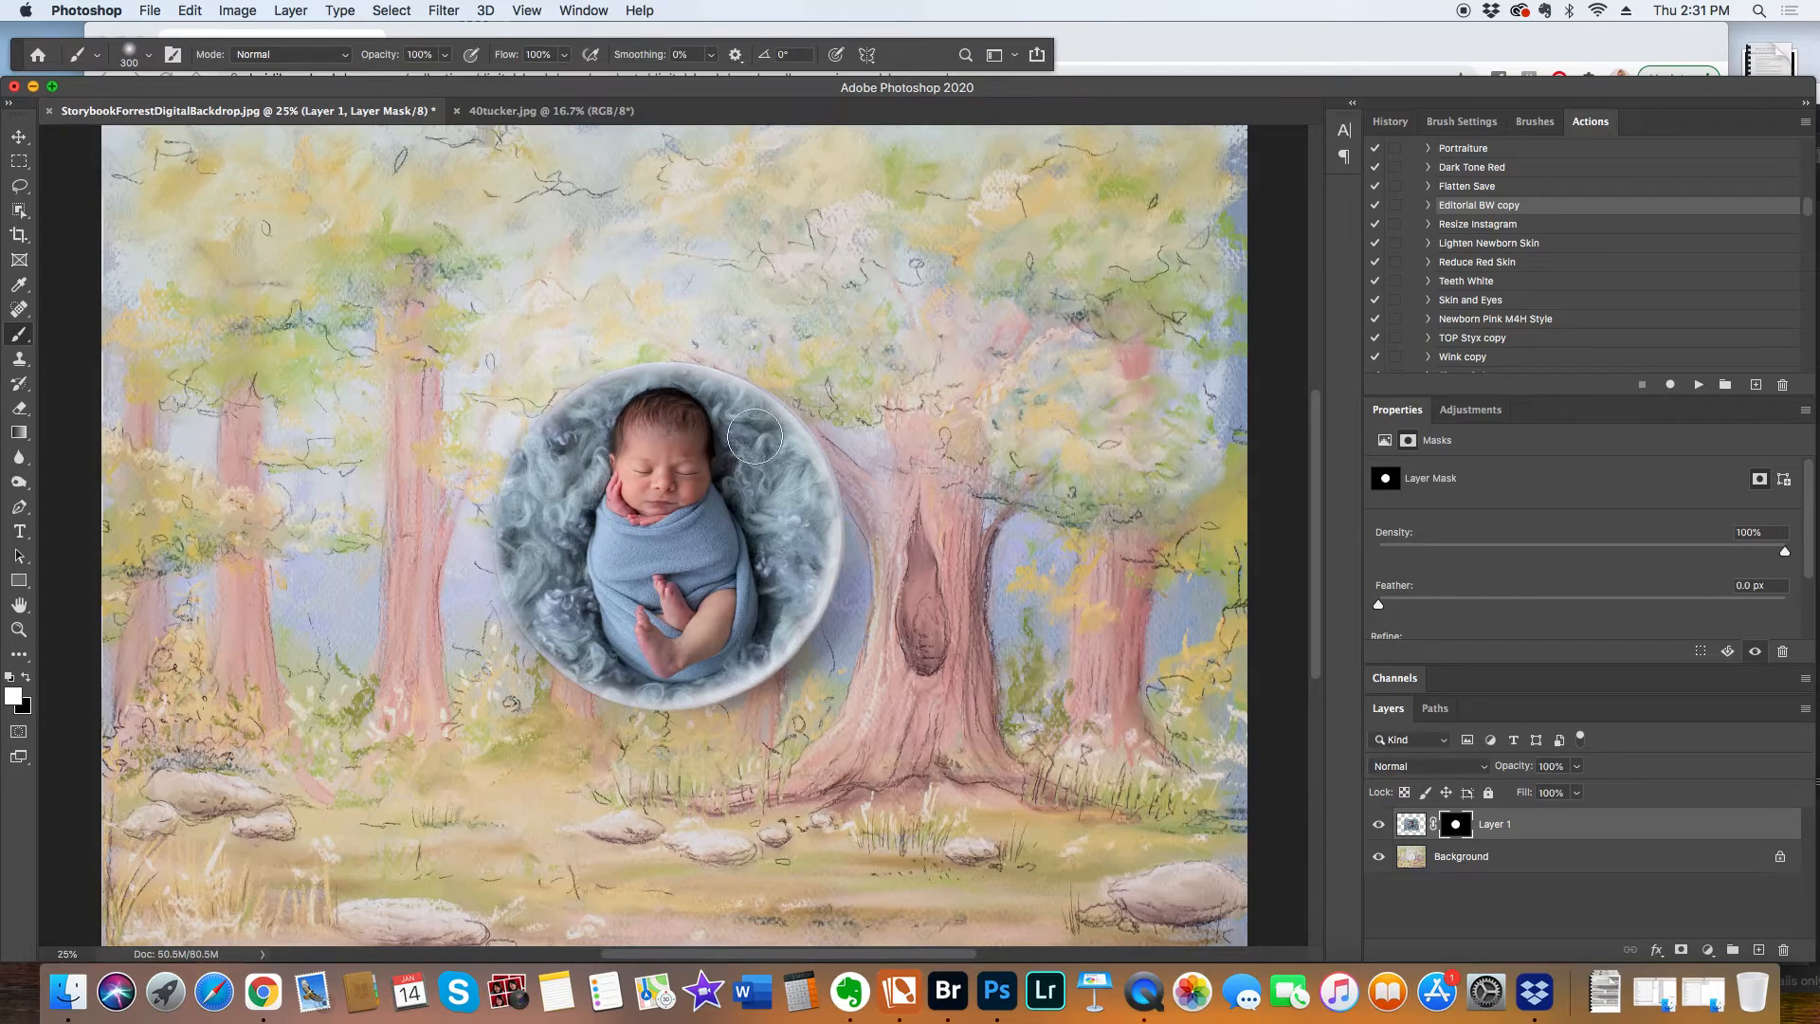
Reduce the brush to 70 px and paint black on the mask to clear the fluff off the bowl's left and lower-left rim.
key("super+plus")
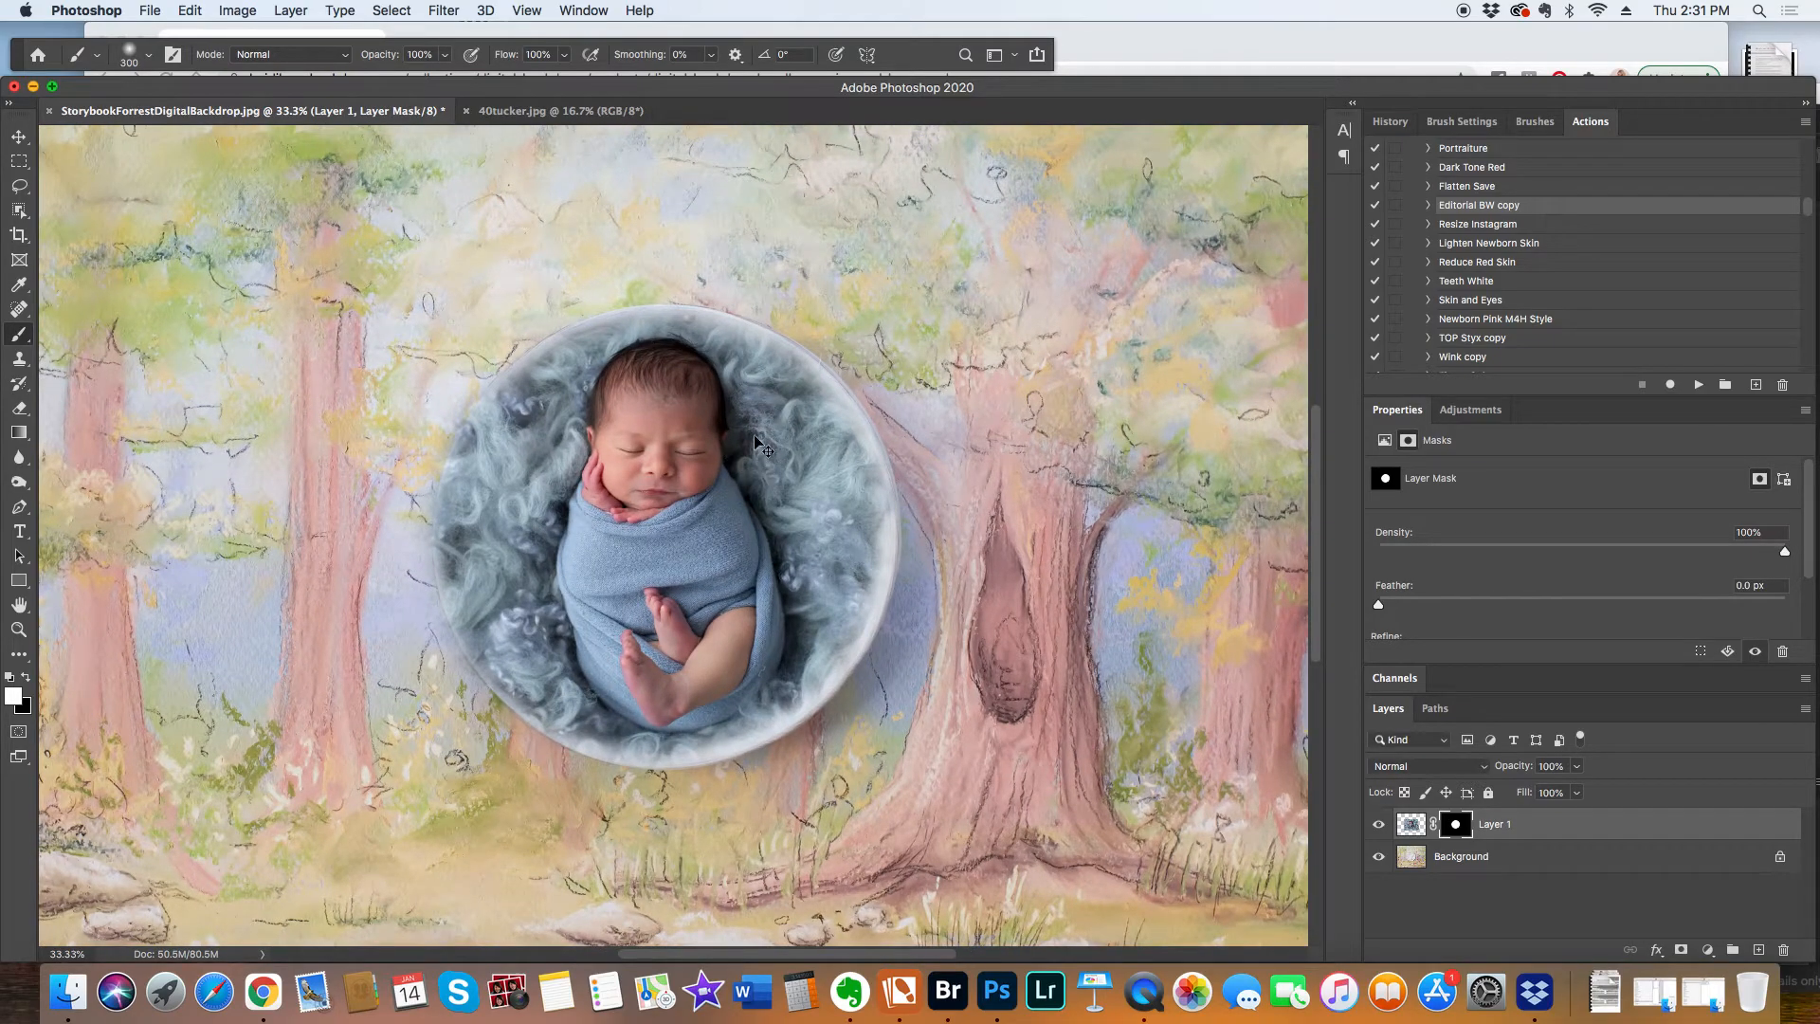
key("super+plus")
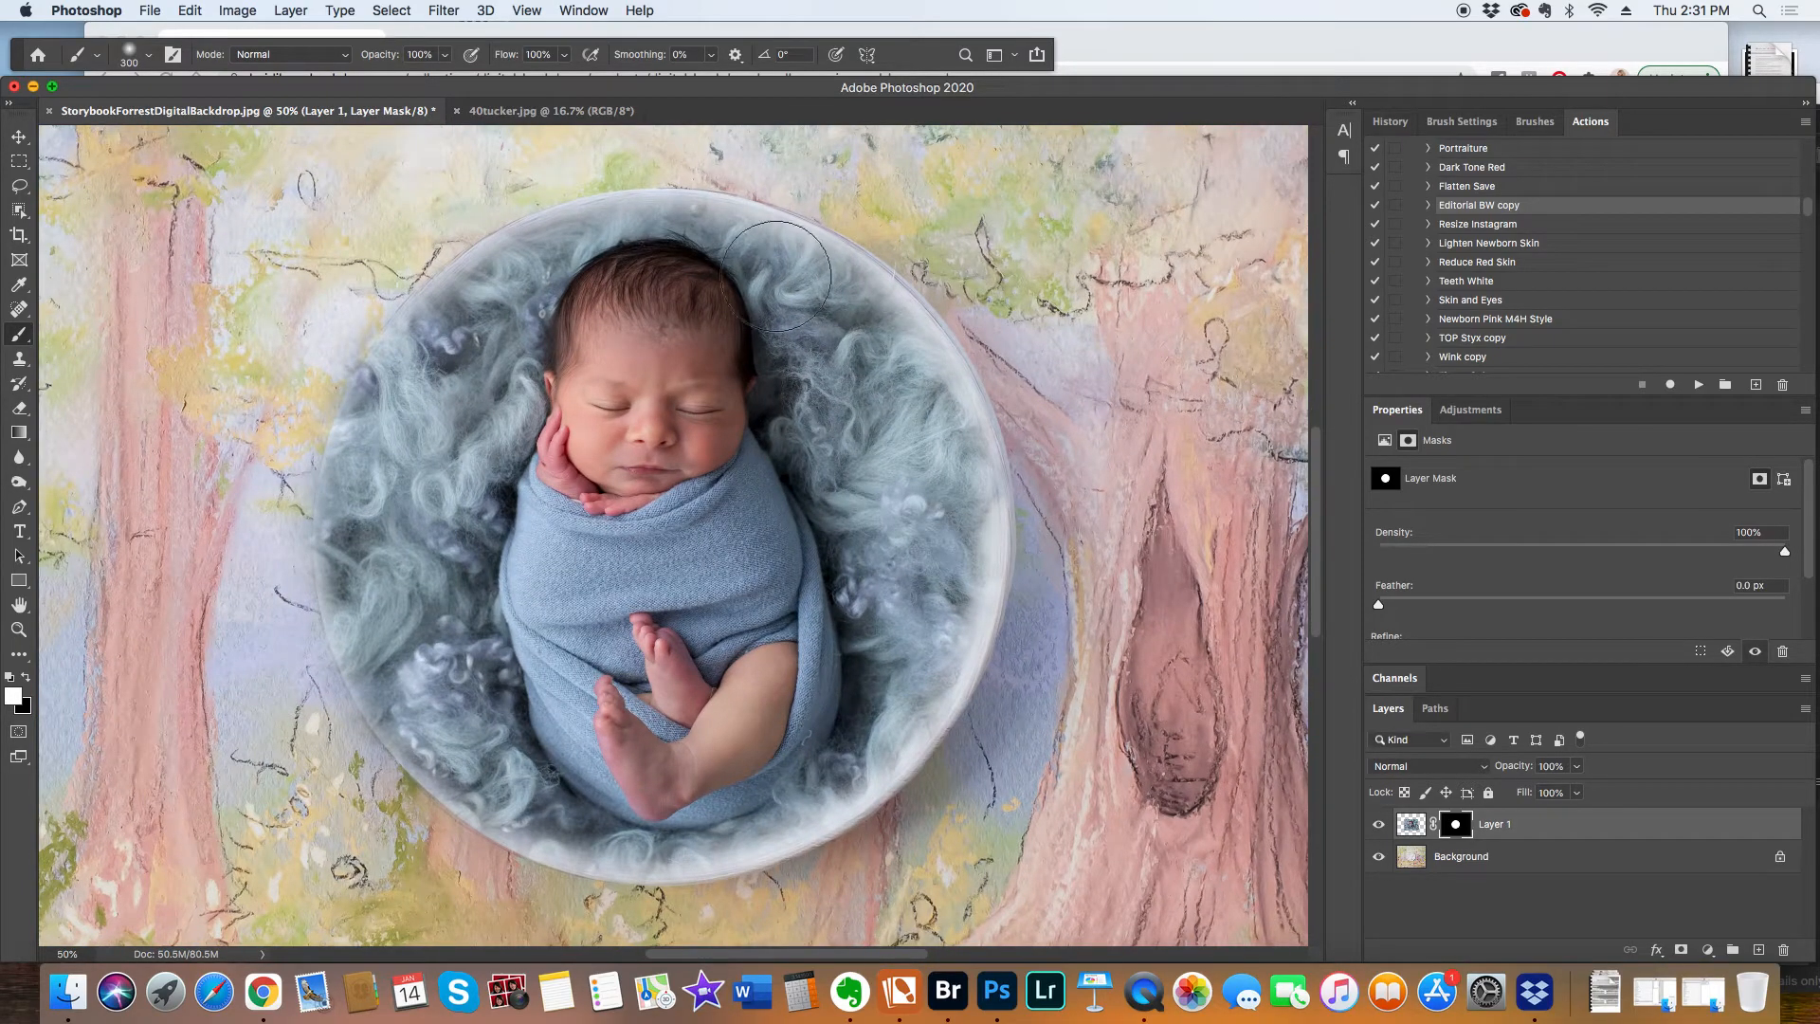
key("bracketleft")
key("bracketleft")
key("bracketleft")
key("bracketleft")
key("bracketleft")
key("bracketleft")
key("bracketleft")
key("bracketleft")
key("bracketleft")
key("bracketleft")
left_click_drag(412, 306, 445, 280)
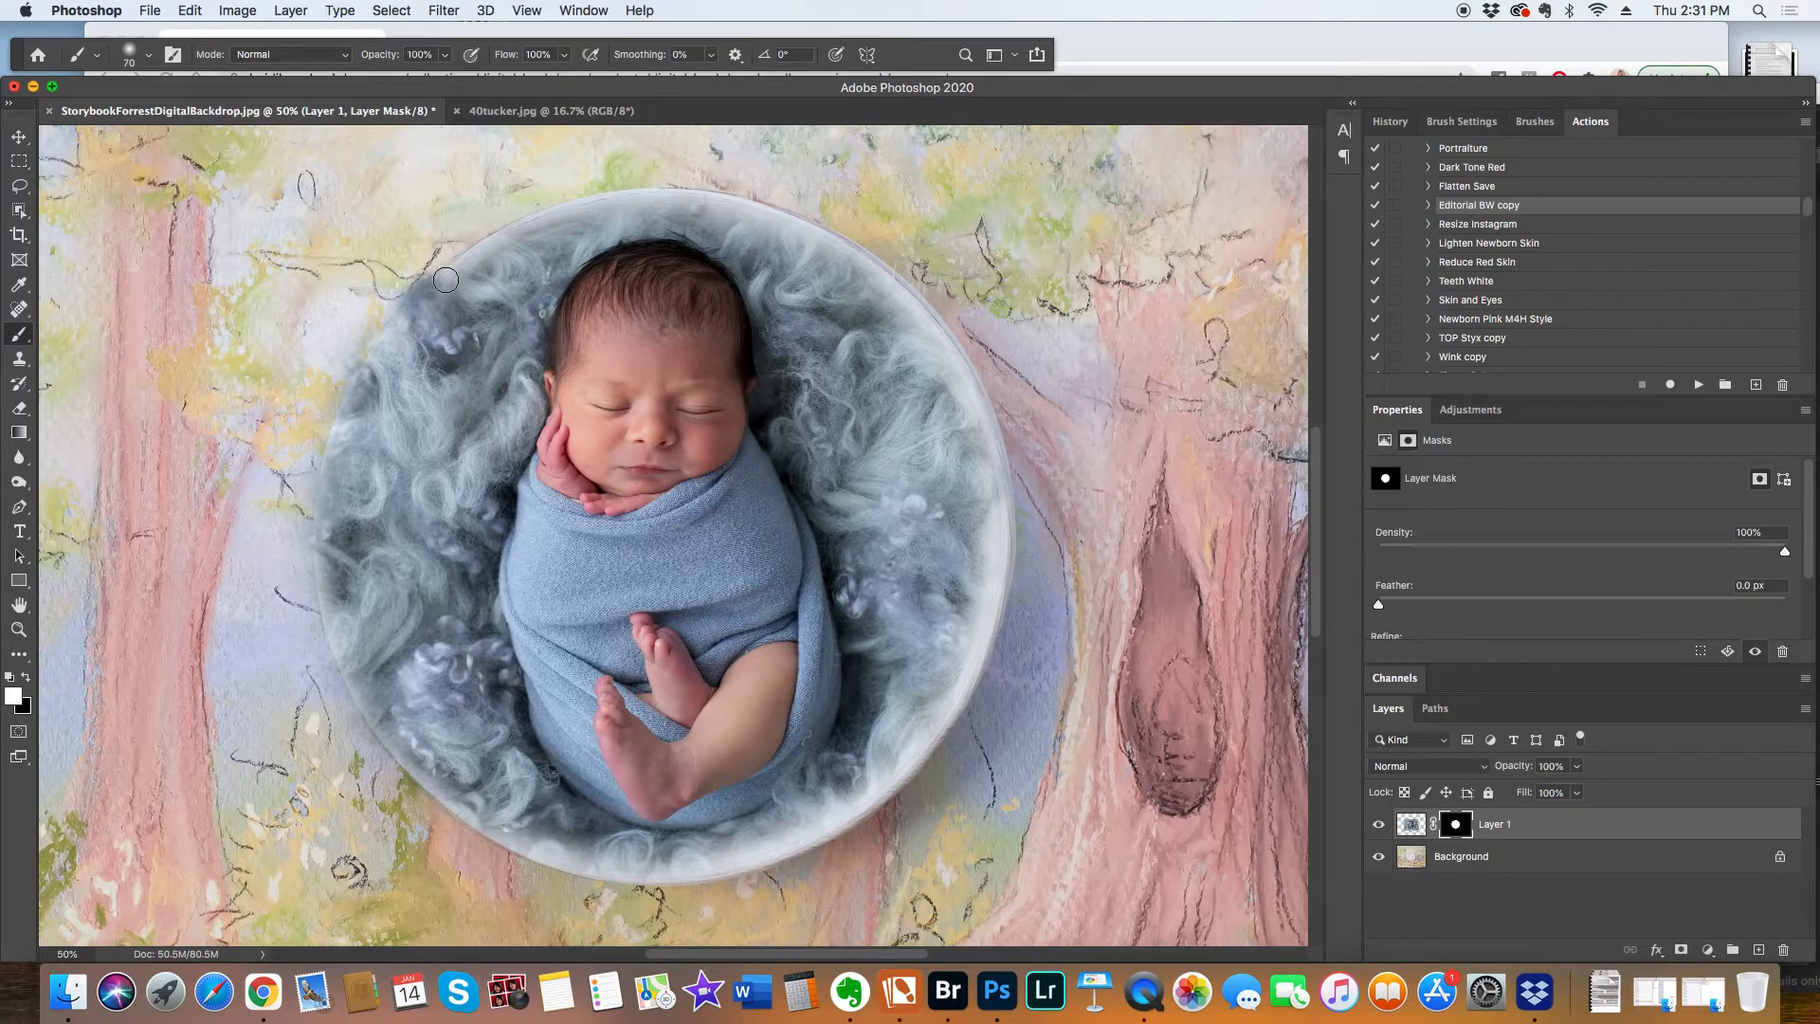
key("x")
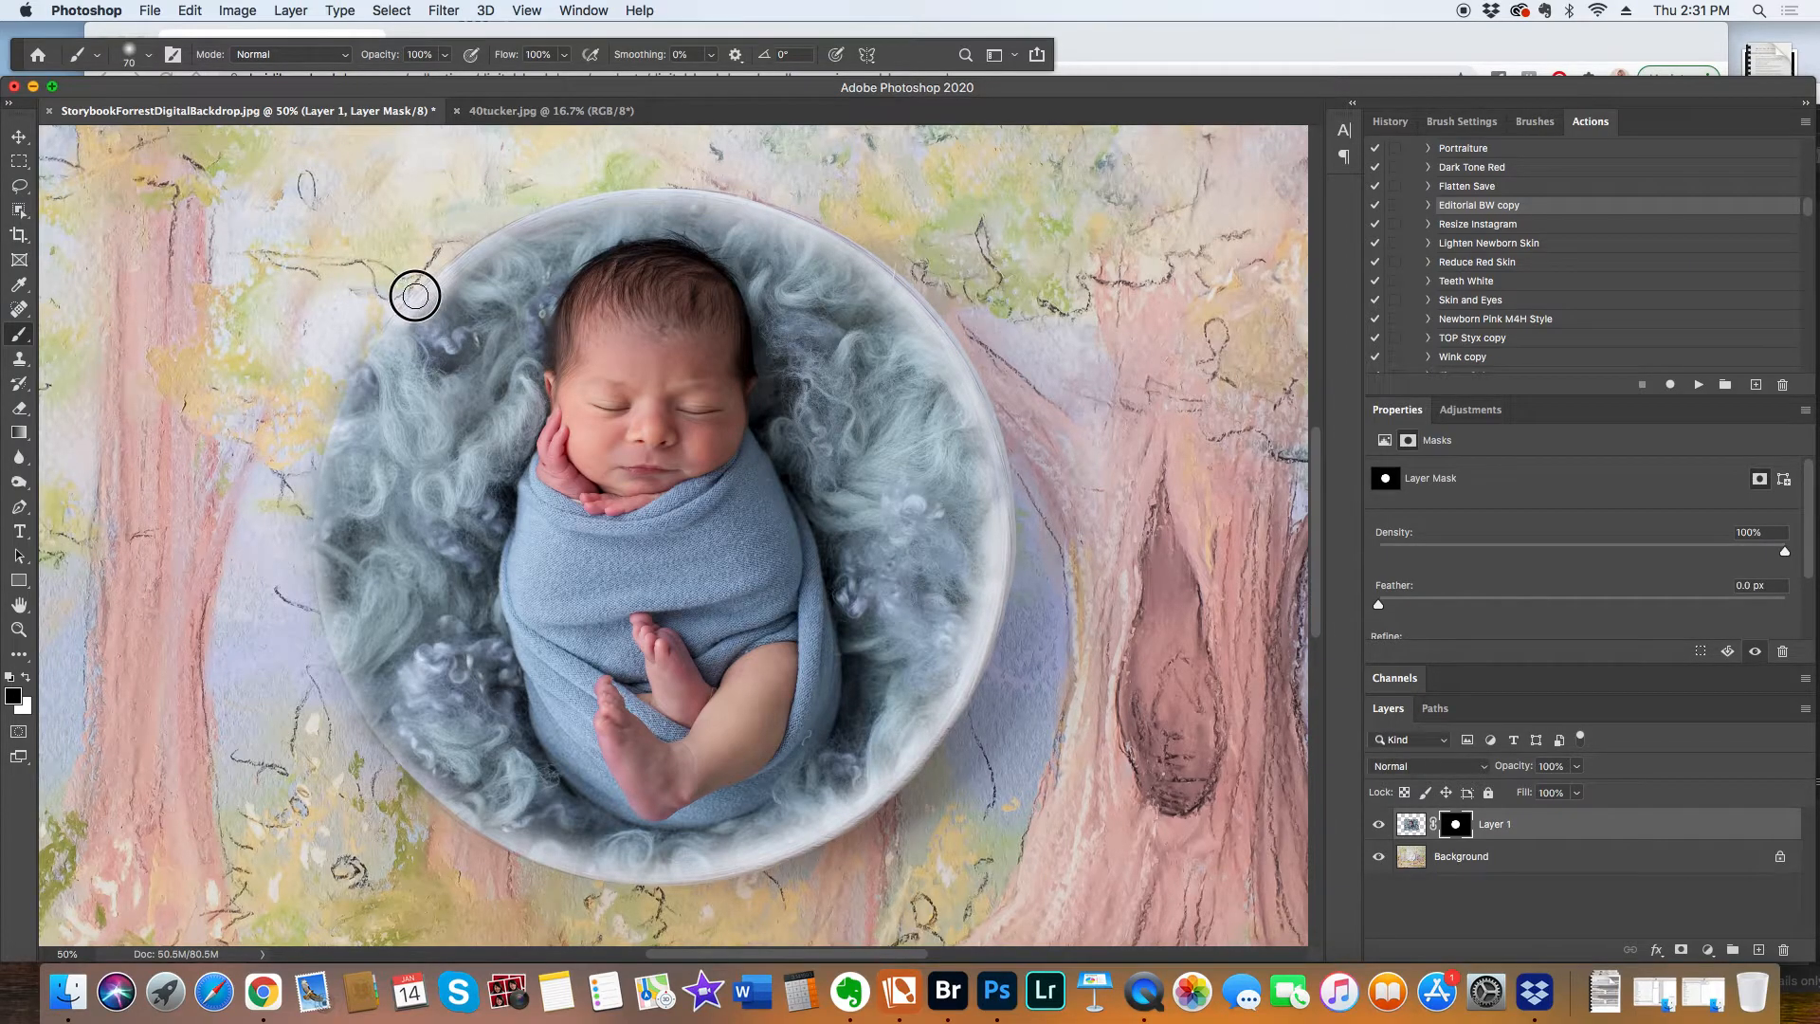
mouse_move(407, 300)
left_mouse_down()
mouse_move(488, 216)
mouse_move(448, 266)
mouse_move(627, 195)
mouse_move(763, 214)
mouse_move(927, 323)
mouse_move(914, 304)
mouse_move(893, 288)
mouse_move(990, 490)
mouse_move(992, 565)
mouse_move(949, 692)
mouse_move(882, 773)
mouse_move(791, 834)
mouse_move(622, 866)
mouse_move(442, 800)
left_mouse_up()
mouse_move(540, 843)
left_mouse_down()
mouse_move(414, 748)
mouse_move(366, 674)
mouse_move(471, 829)
mouse_move(354, 682)
mouse_move(333, 503)
mouse_move(306, 542)
mouse_move(309, 475)
mouse_move(394, 337)
mouse_move(335, 408)
mouse_move(310, 337)
mouse_move(305, 352)
left_mouse_up()
Enlarge the brush to 150 px and mask out the remaining fluff spilling over the rim from the left side to the bottom.
key("bracketright")
key("bracketright")
key("bracketright")
key("bracketright")
mouse_move(345, 383)
left_mouse_down()
mouse_move(312, 589)
mouse_move(340, 694)
mouse_move(393, 781)
mouse_move(530, 864)
mouse_move(696, 886)
left_mouse_up()
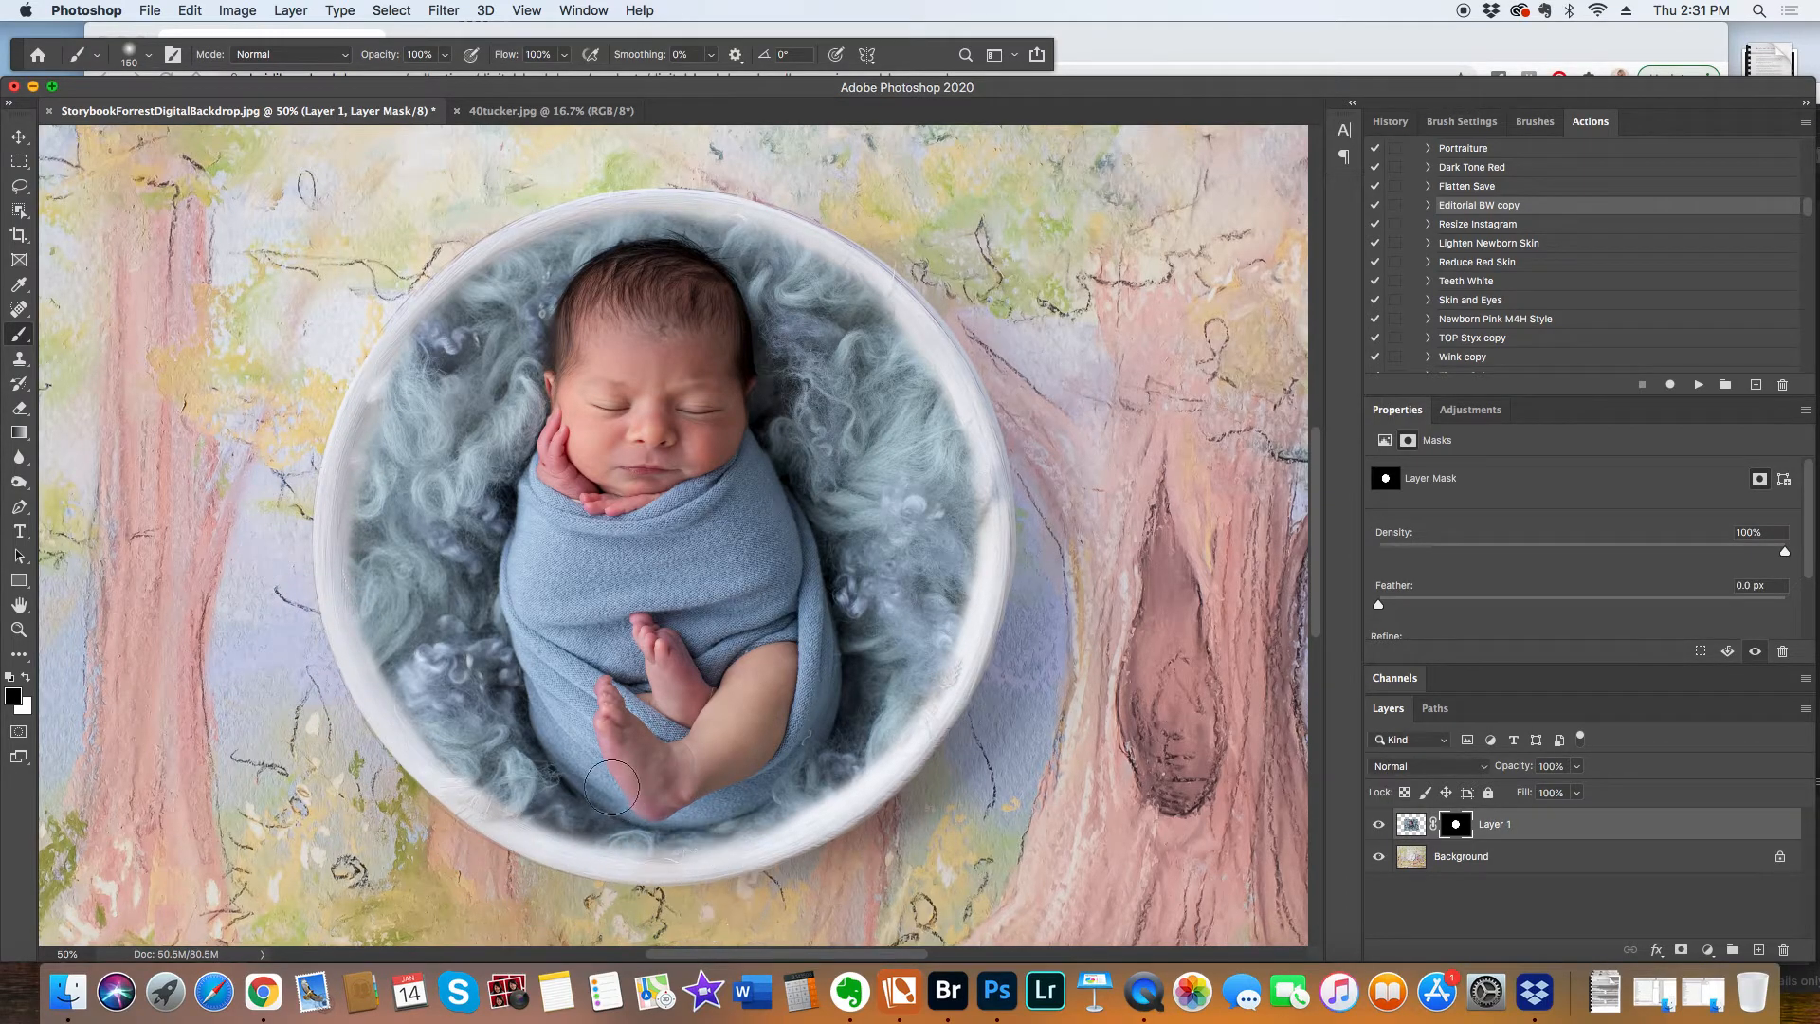
Paint white on the mask with an 80 px brush to refine the fluff's edge inside the bowl's rim.
key("x")
key("bracketleft")
key("bracketleft")
key("bracketleft")
key("bracketleft")
mouse_move(493, 782)
left_mouse_down()
mouse_move(644, 839)
mouse_move(726, 832)
mouse_move(814, 797)
mouse_move(915, 689)
mouse_move(958, 512)
mouse_move(904, 353)
mouse_move(848, 307)
left_mouse_up()
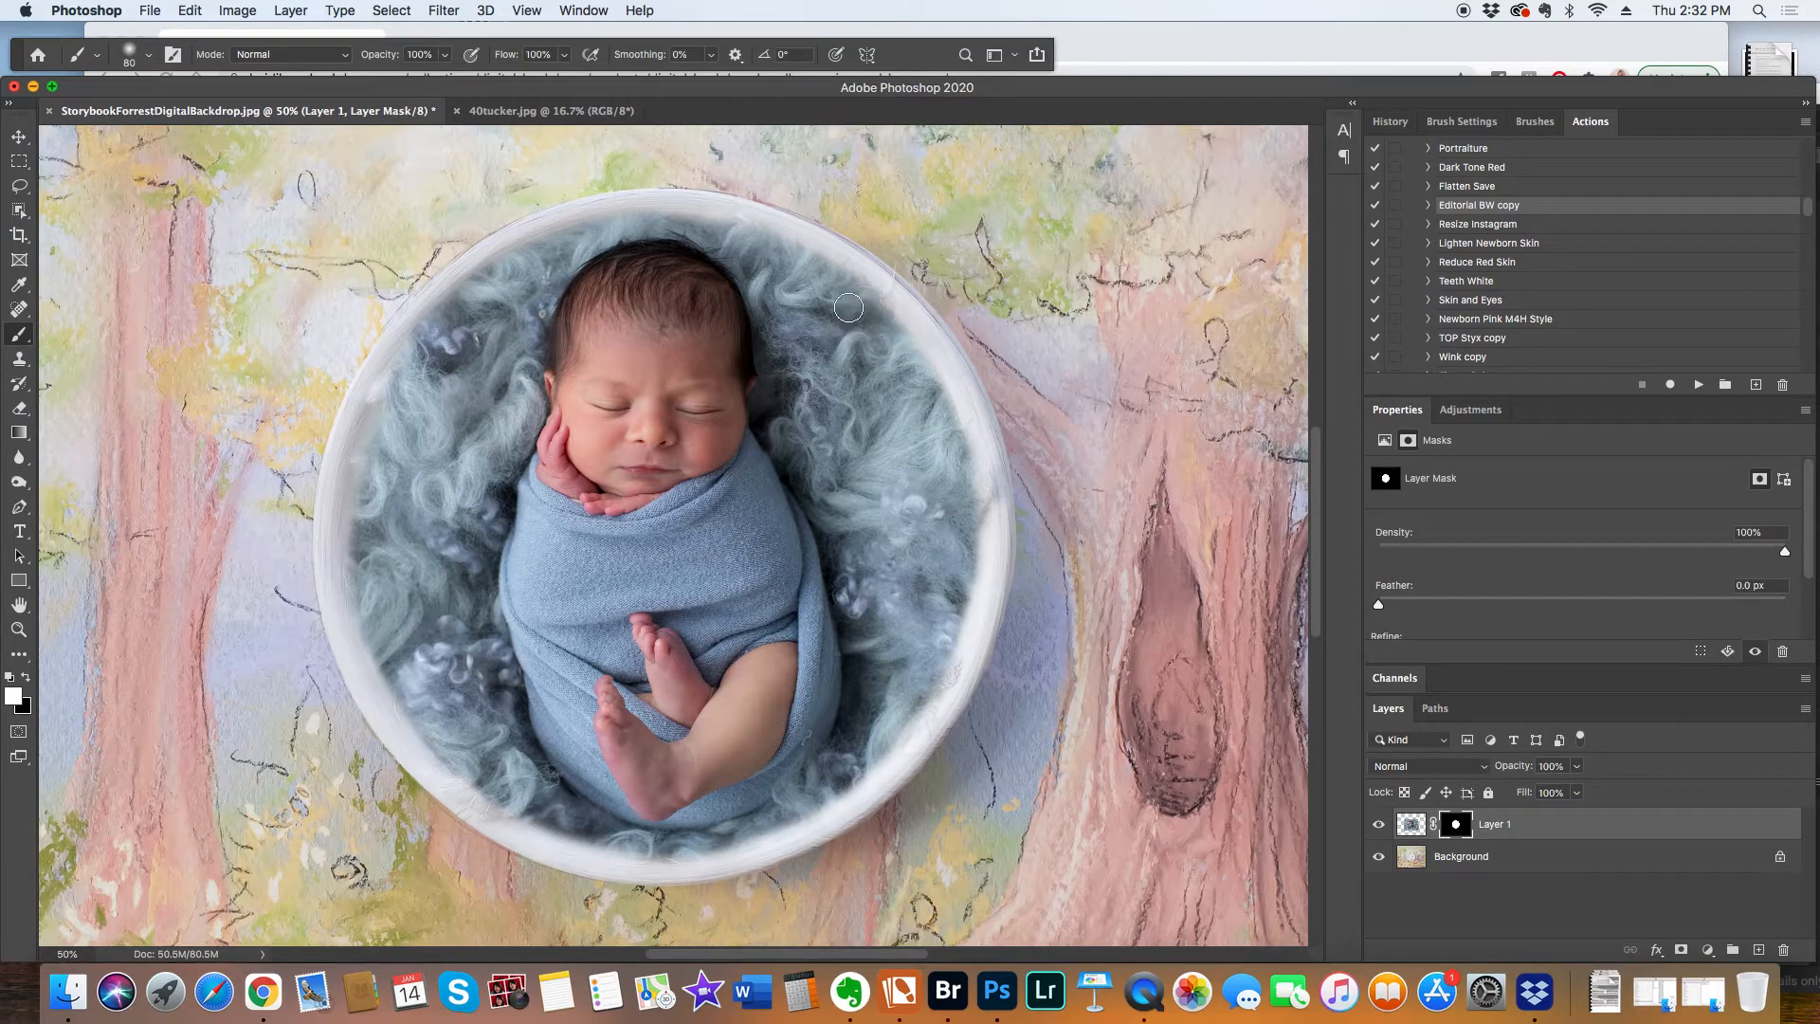
mouse_move(761, 245)
left_mouse_down()
mouse_move(644, 230)
mouse_move(525, 258)
mouse_move(491, 287)
mouse_move(430, 479)
left_mouse_up()
mouse_move(425, 376)
left_mouse_down()
mouse_move(370, 490)
mouse_move(383, 613)
left_mouse_up()
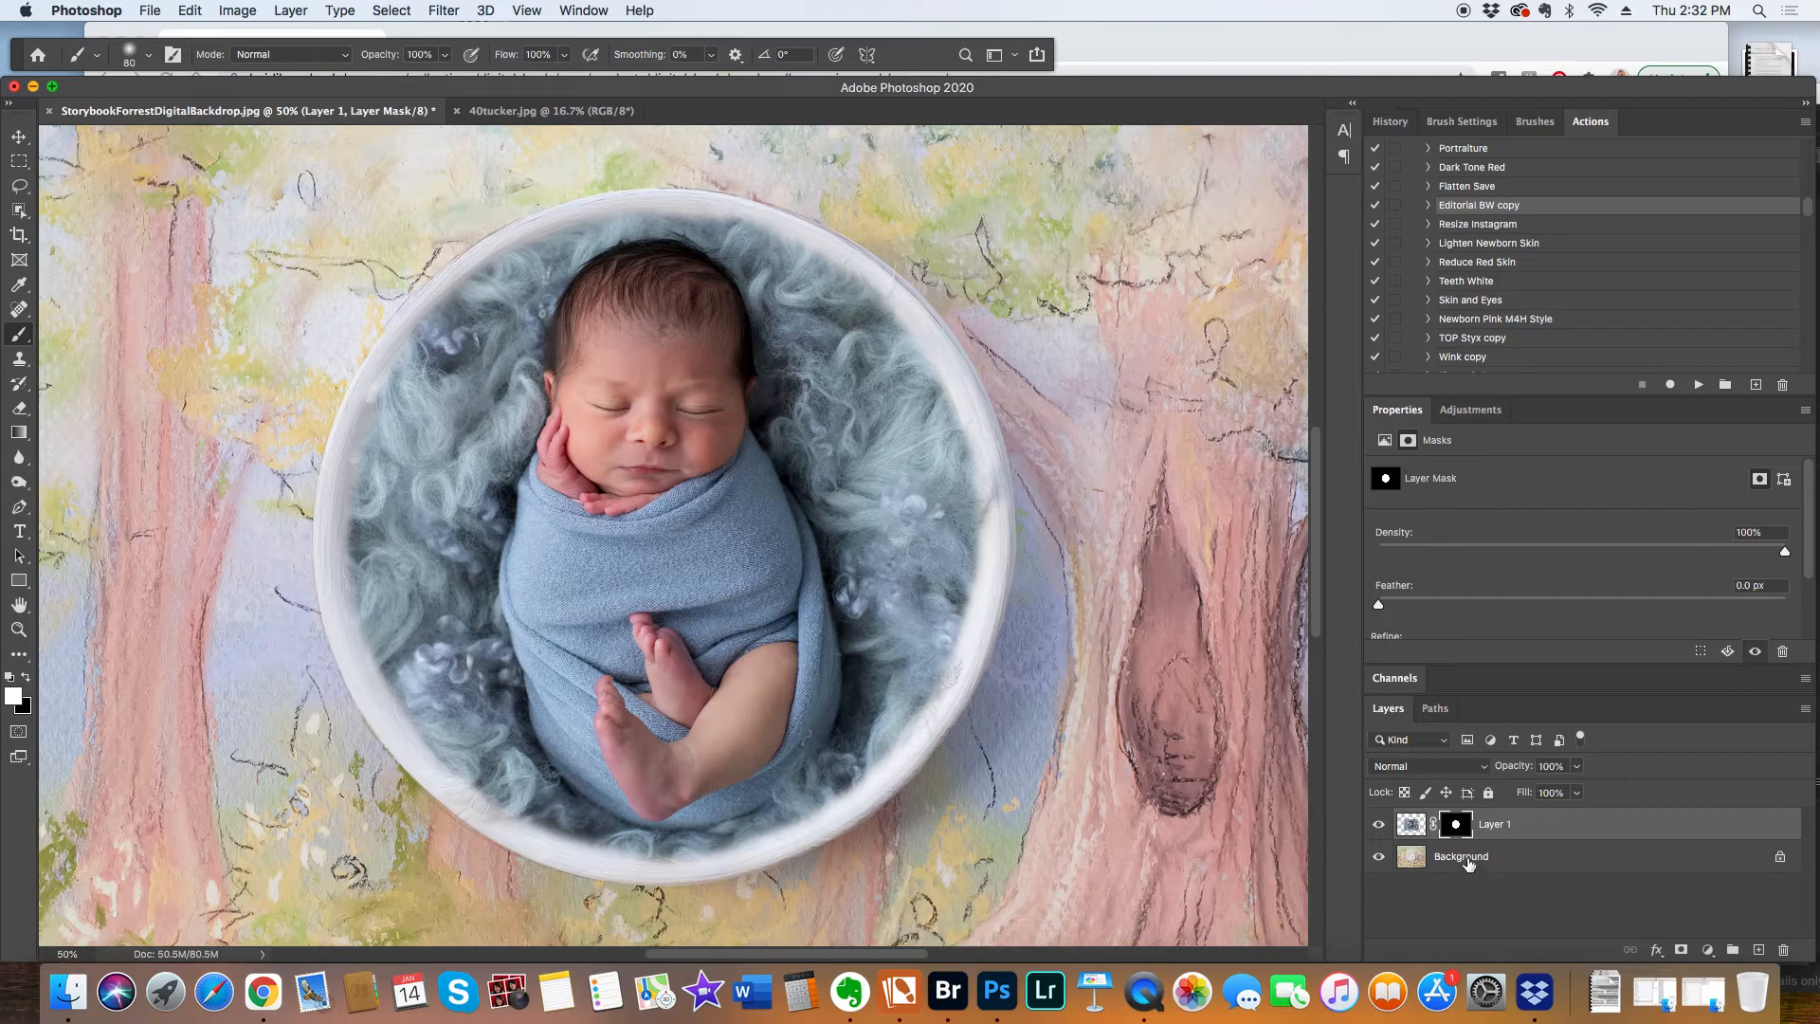
Add a new layer above the baby photo and sample the dark shadow colour in the fluff beside the baby's head for brushing.
left_click(1761, 950)
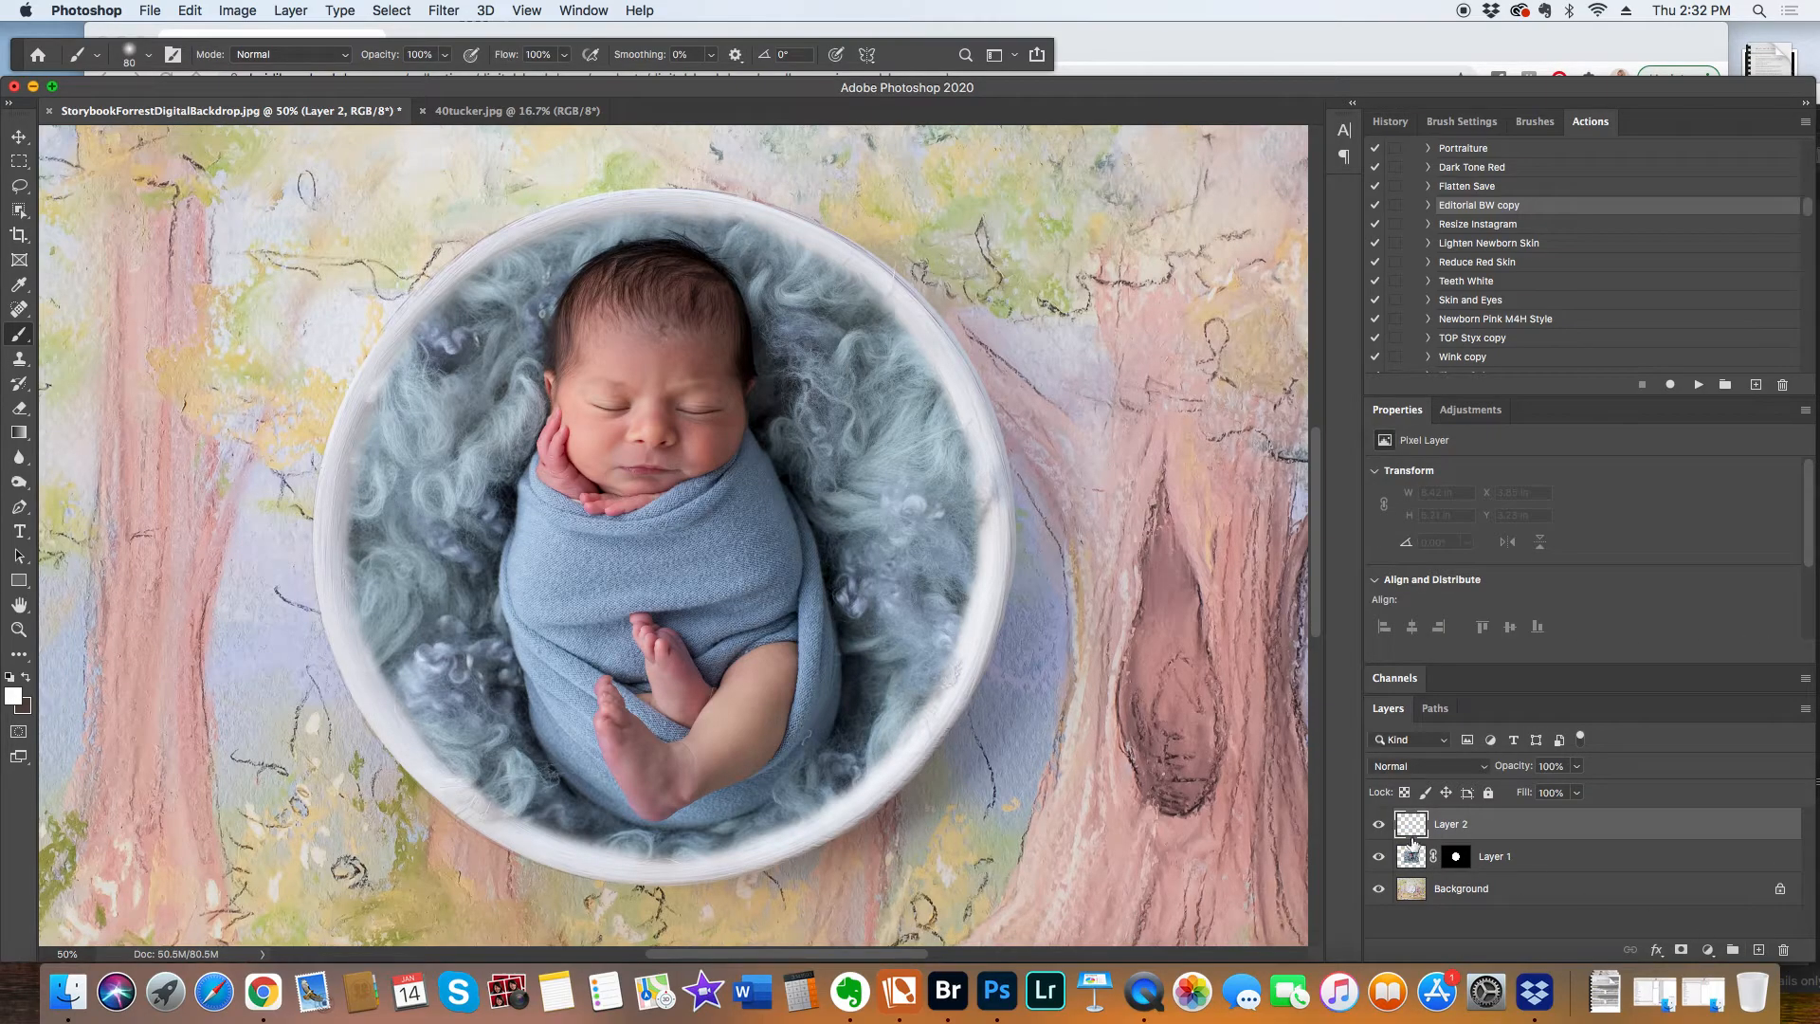
key("i")
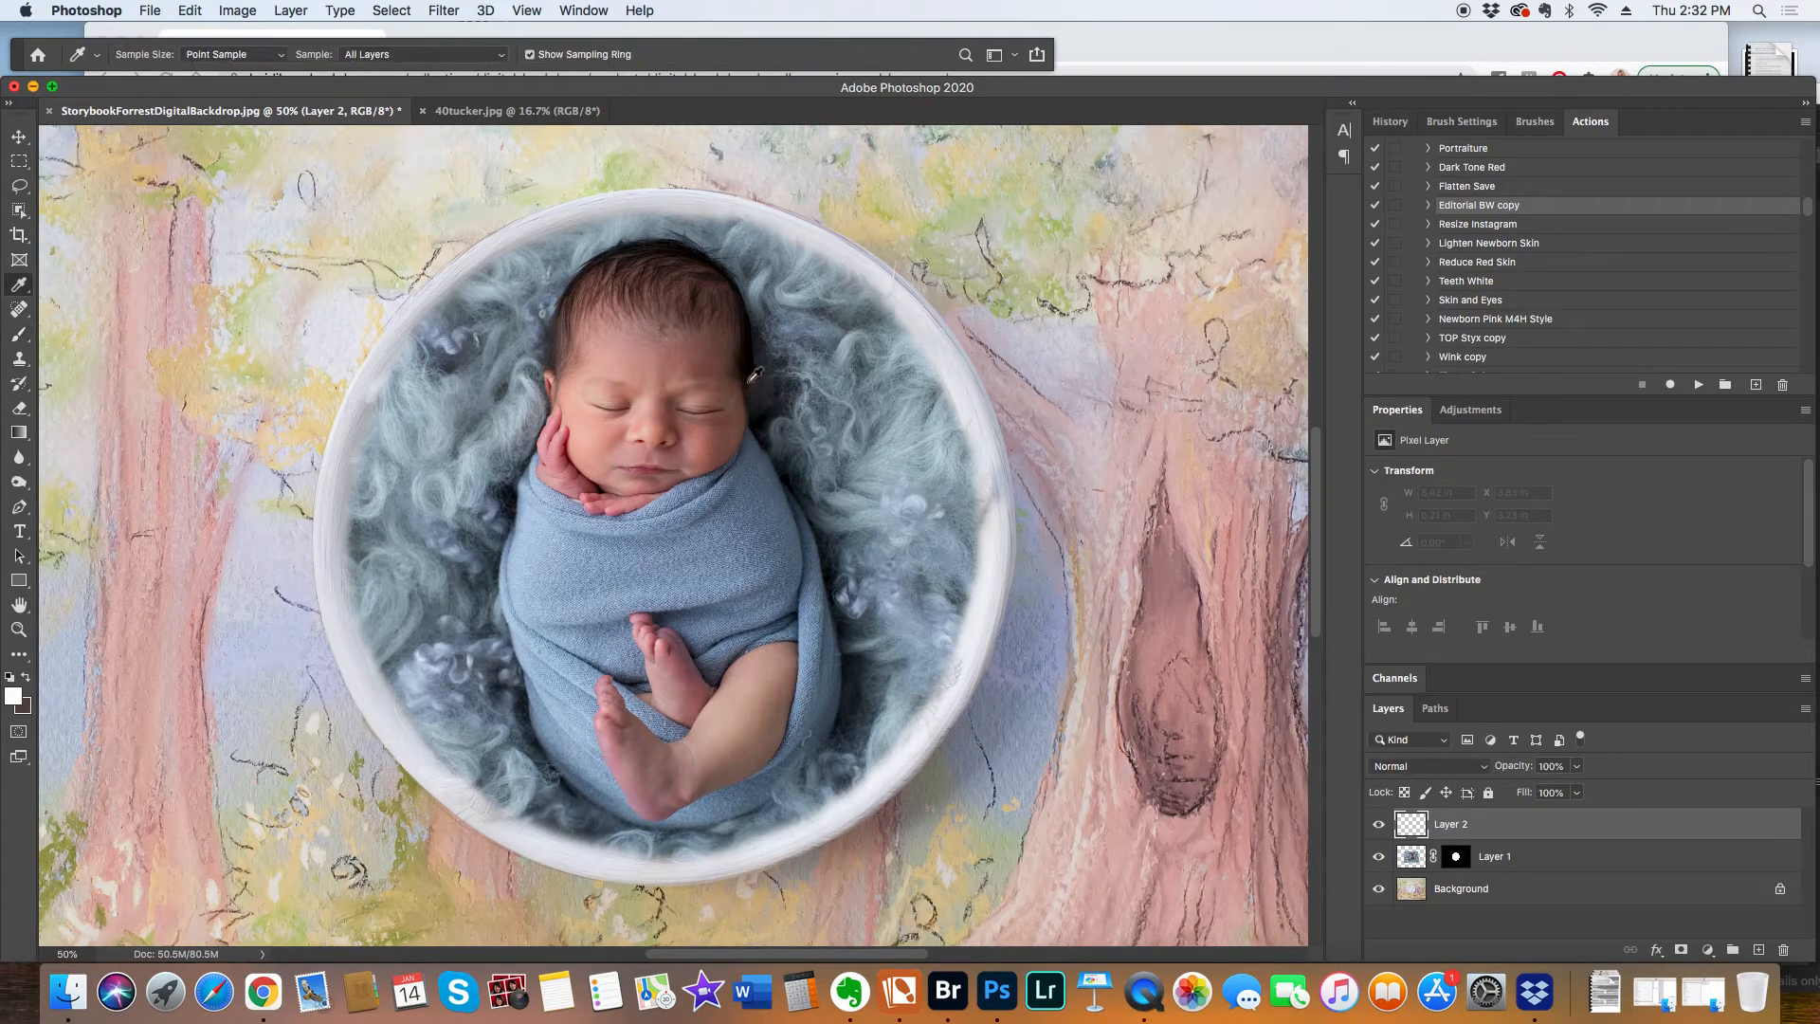
left_click(781, 399)
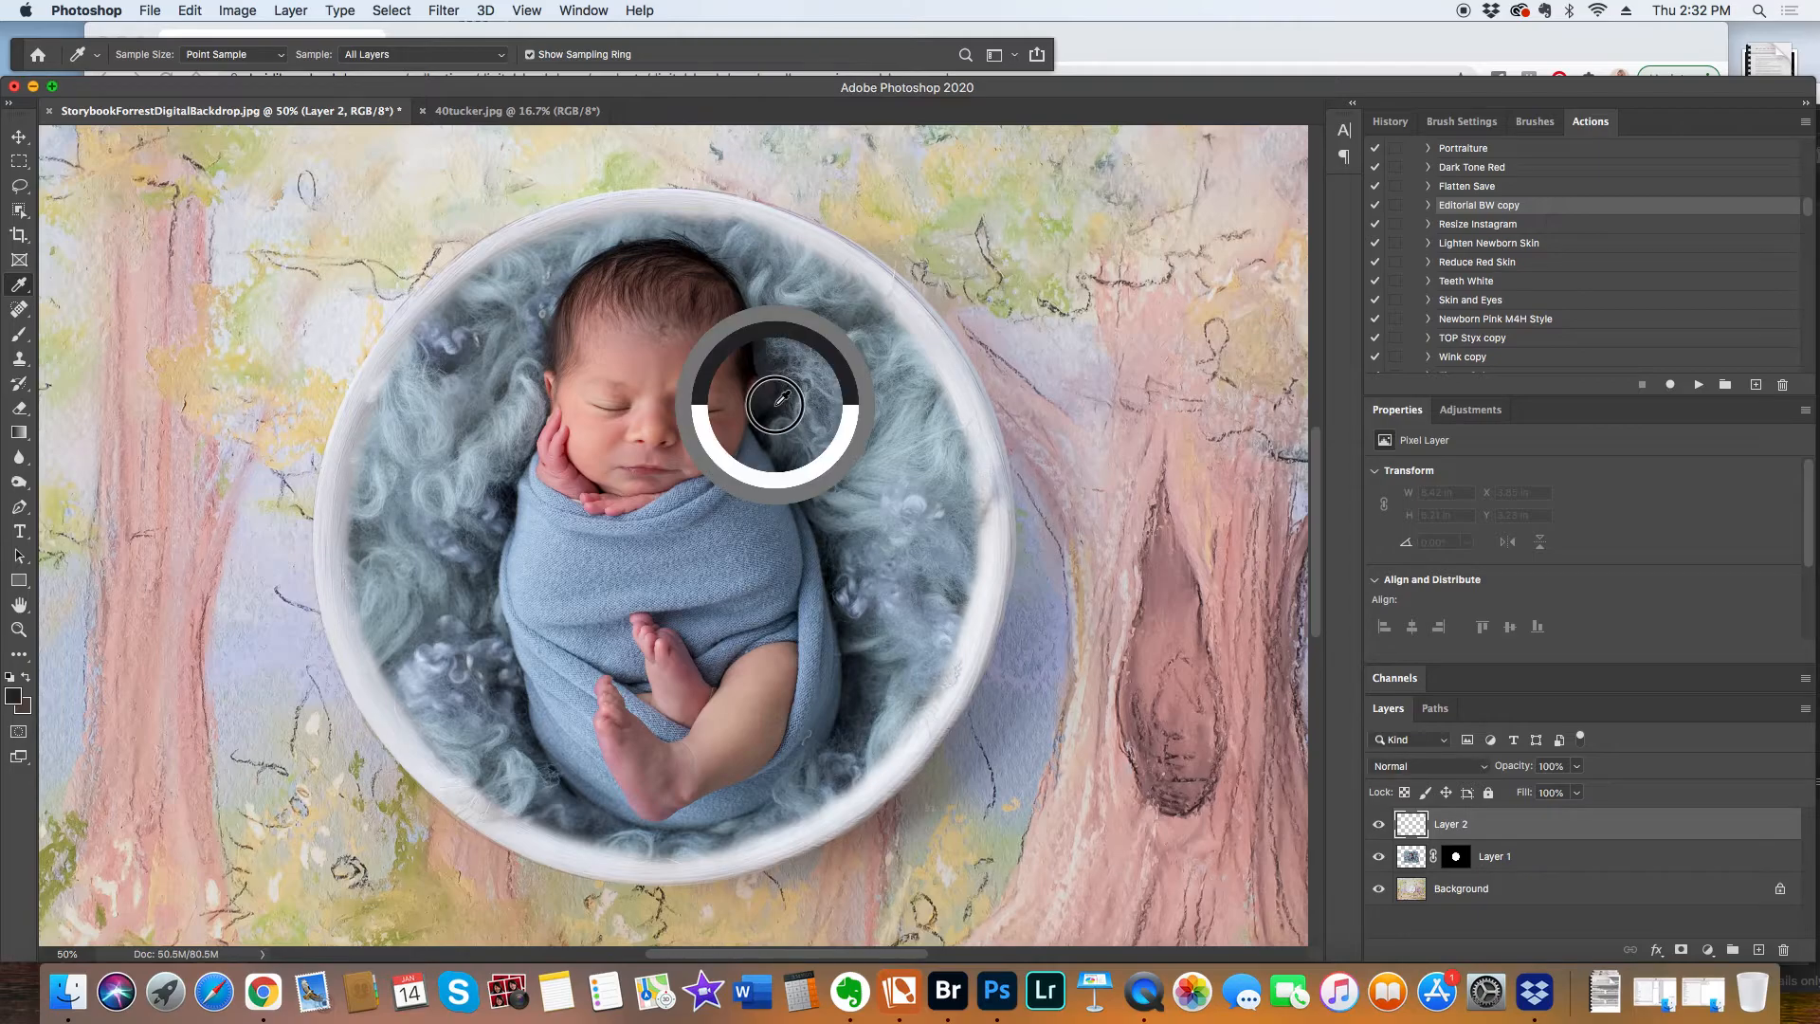
key("b")
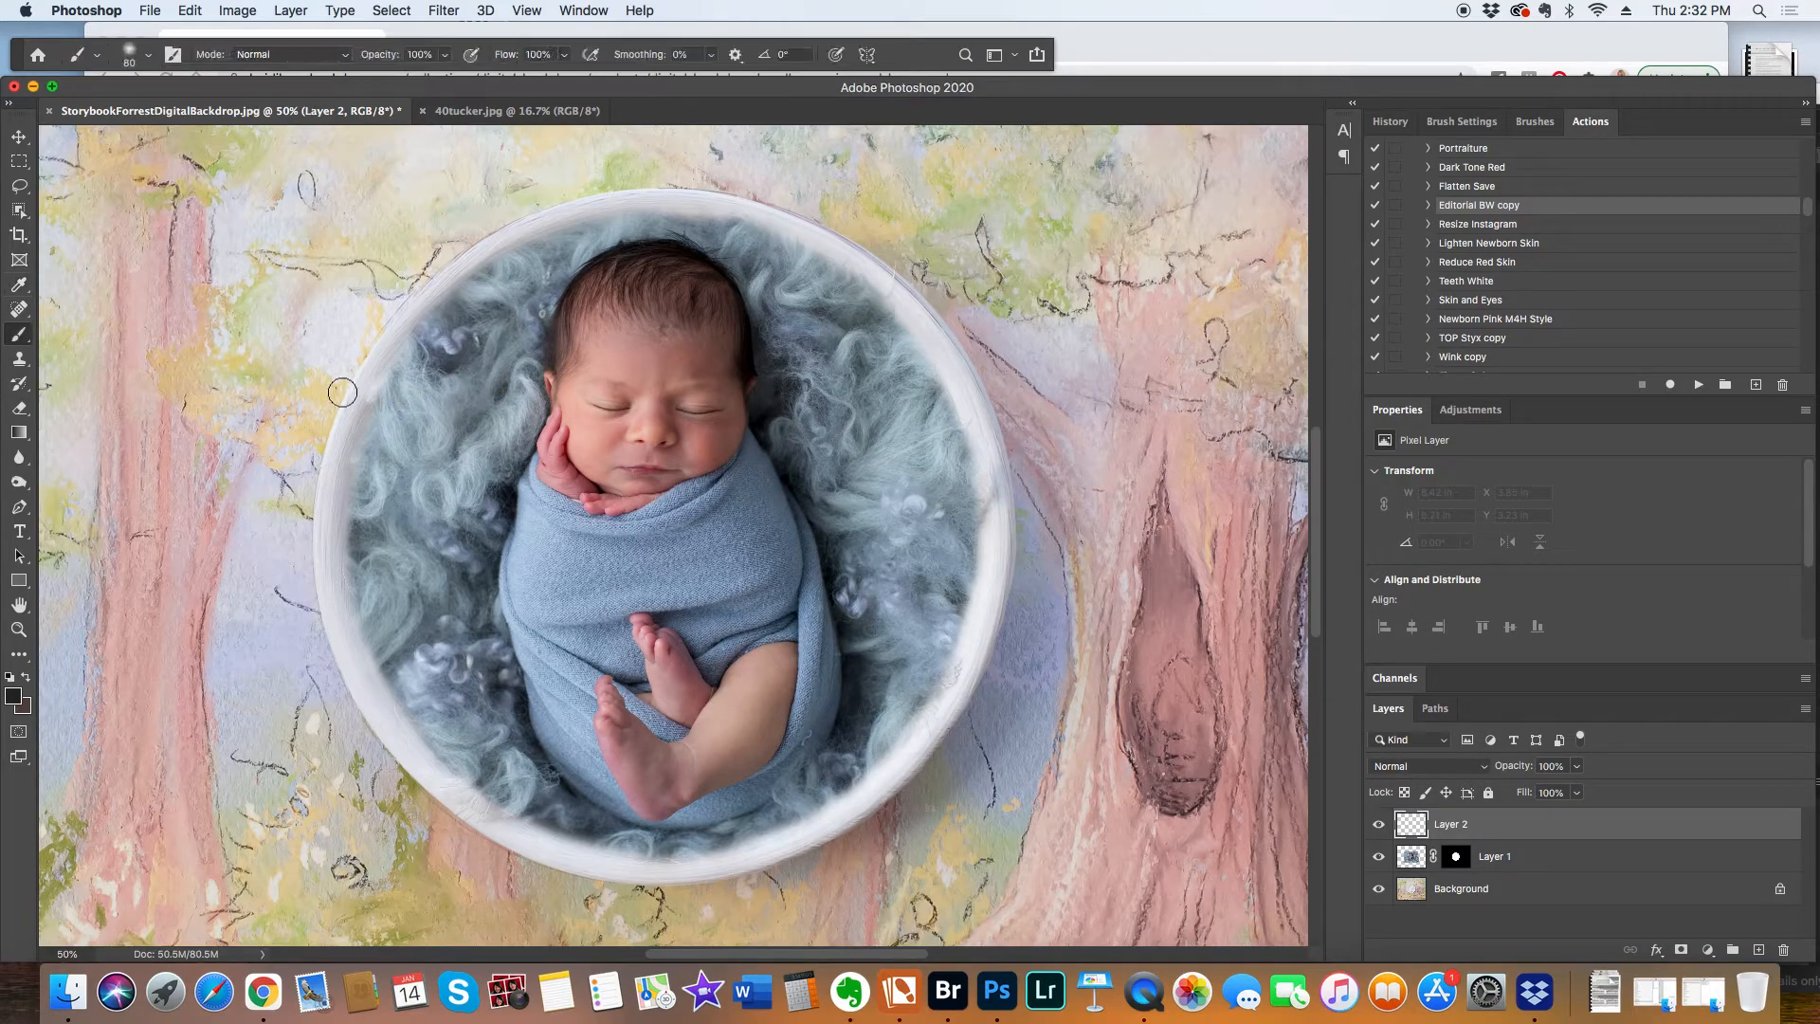
Set the new layer to Multiply and paint a shadow along the bowl's left inner edge with a 150 px brush at 10% opacity.
key("bracketright")
key("bracketright")
key("bracketright")
left_click(444, 57)
left_click(1422, 772)
left_click(1422, 821)
mouse_move(481, 297)
left_mouse_down()
mouse_move(548, 259)
mouse_move(468, 310)
mouse_move(382, 436)
mouse_move(380, 627)
left_mouse_up()
mouse_move(400, 661)
left_mouse_down()
mouse_move(454, 746)
mouse_move(526, 798)
left_mouse_up()
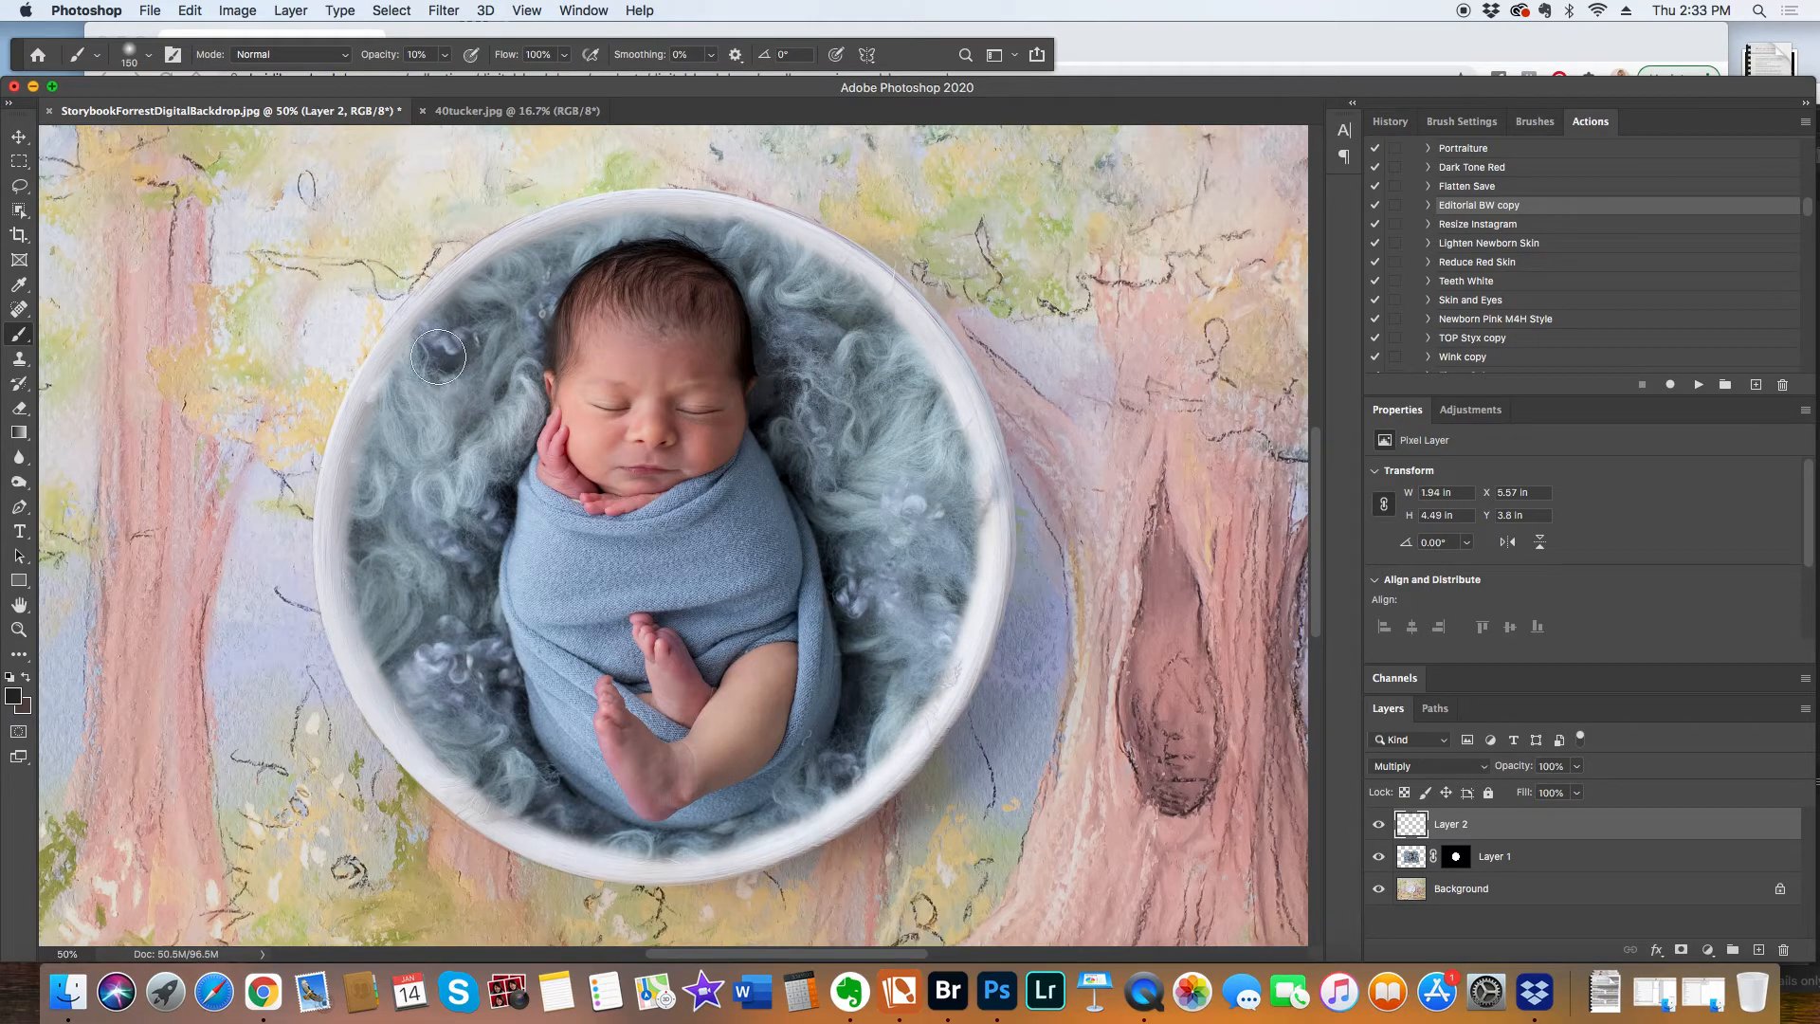
left_click_drag(452, 334, 558, 253)
Reduce the brush to 80 px and extend the shadow along the bowl's top, bottom and right inner edges.
key("bracketleft")
key("bracketleft")
key("bracketleft")
key("bracketleft")
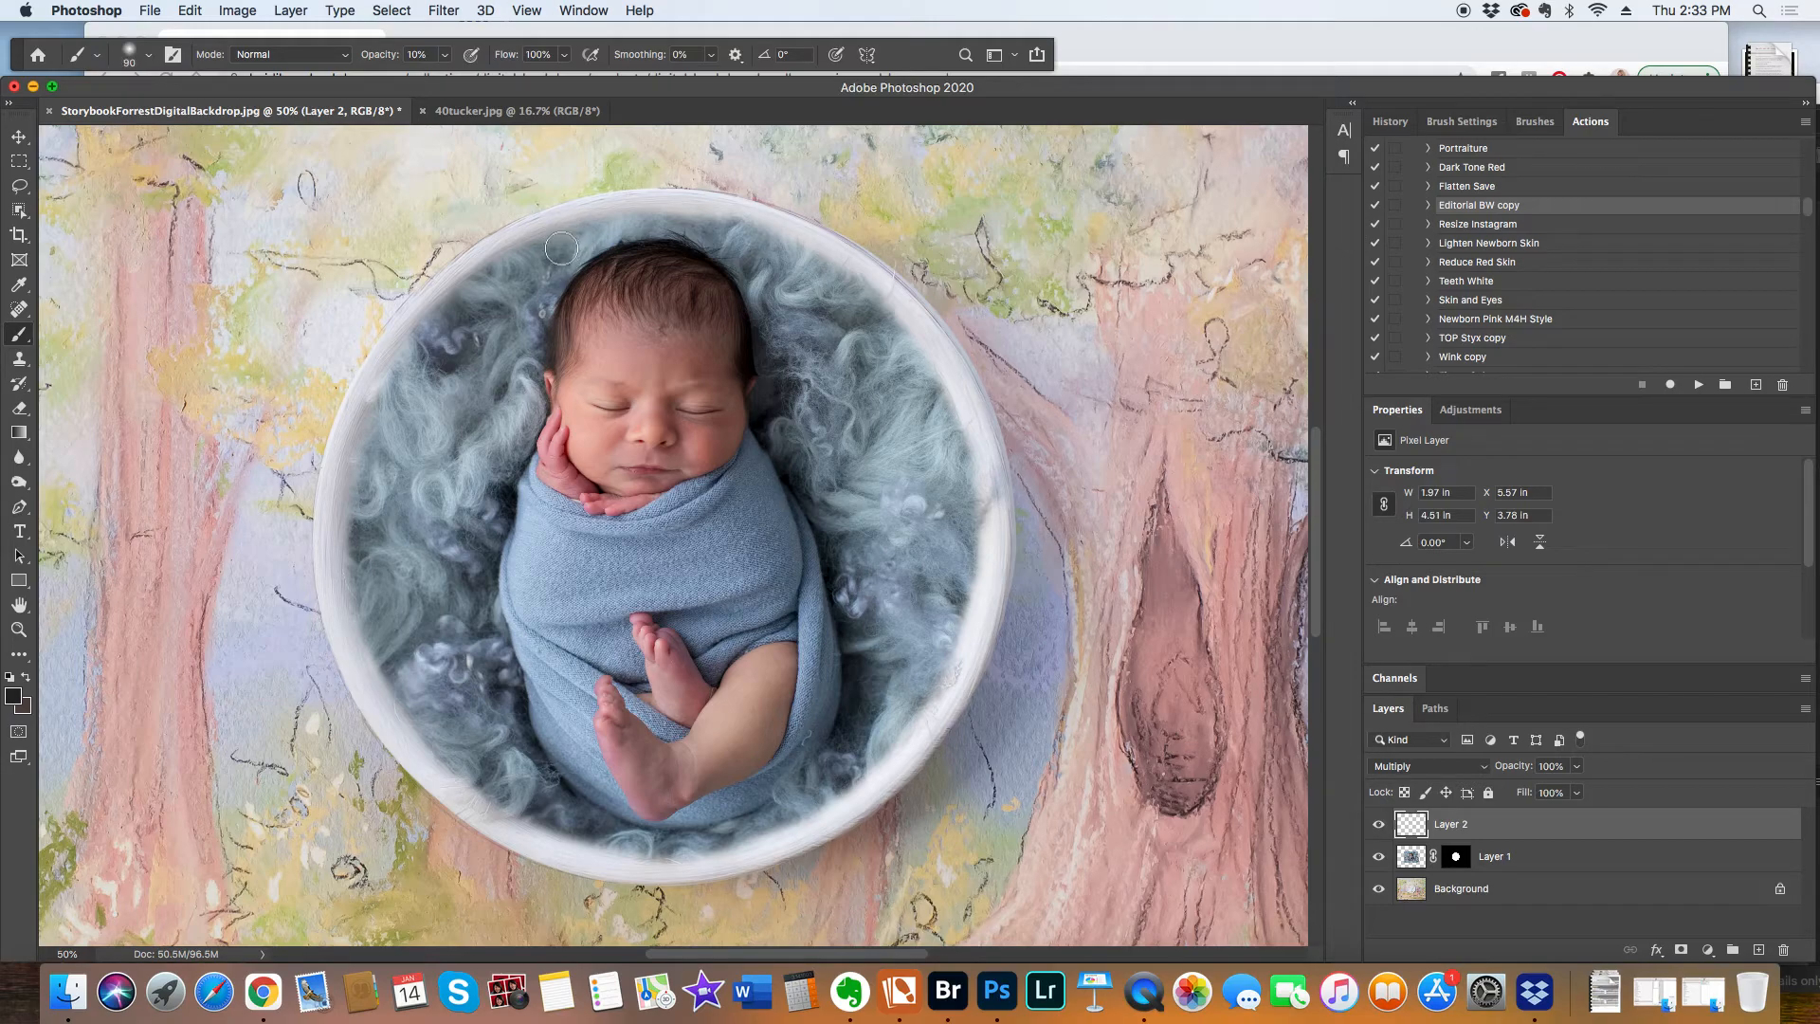
left_click_drag(569, 241, 594, 232)
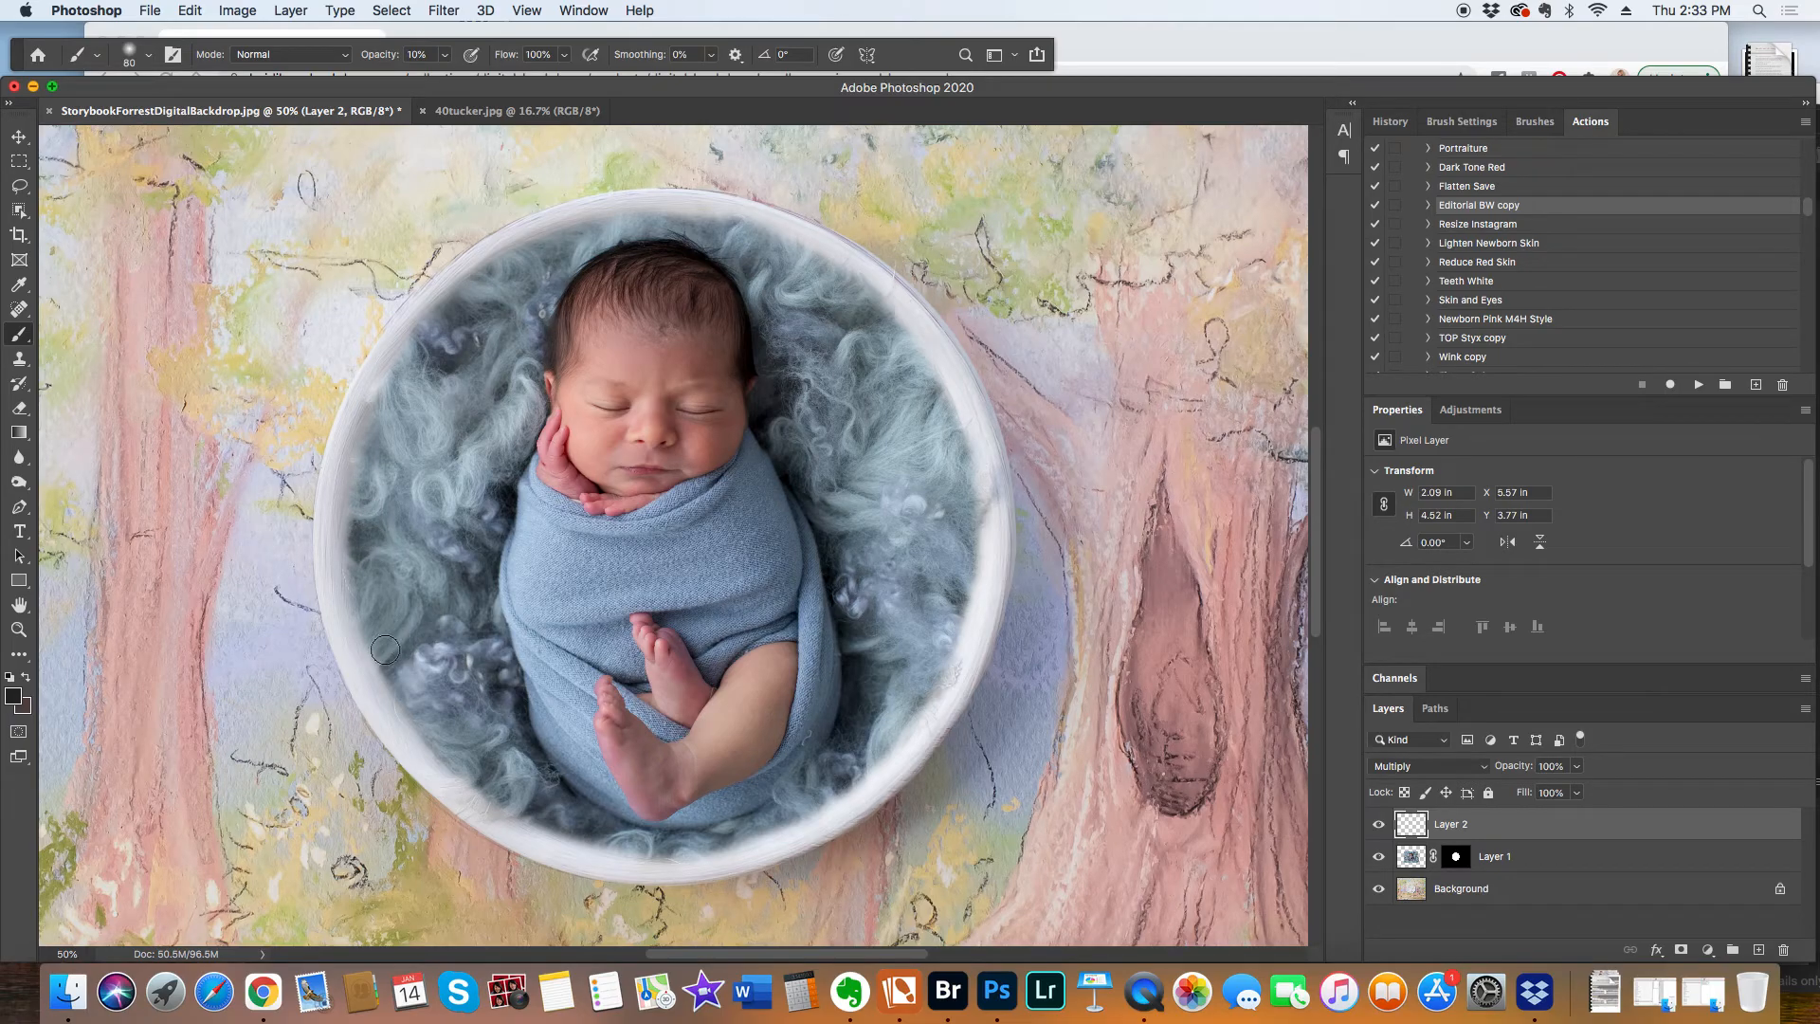
left_click_drag(501, 794, 569, 832)
mouse_move(728, 832)
left_mouse_down()
mouse_move(865, 764)
mouse_move(955, 614)
mouse_move(965, 533)
mouse_move(951, 435)
mouse_move(886, 317)
mouse_move(752, 238)
mouse_move(784, 253)
mouse_move(689, 223)
mouse_move(737, 258)
left_mouse_up()
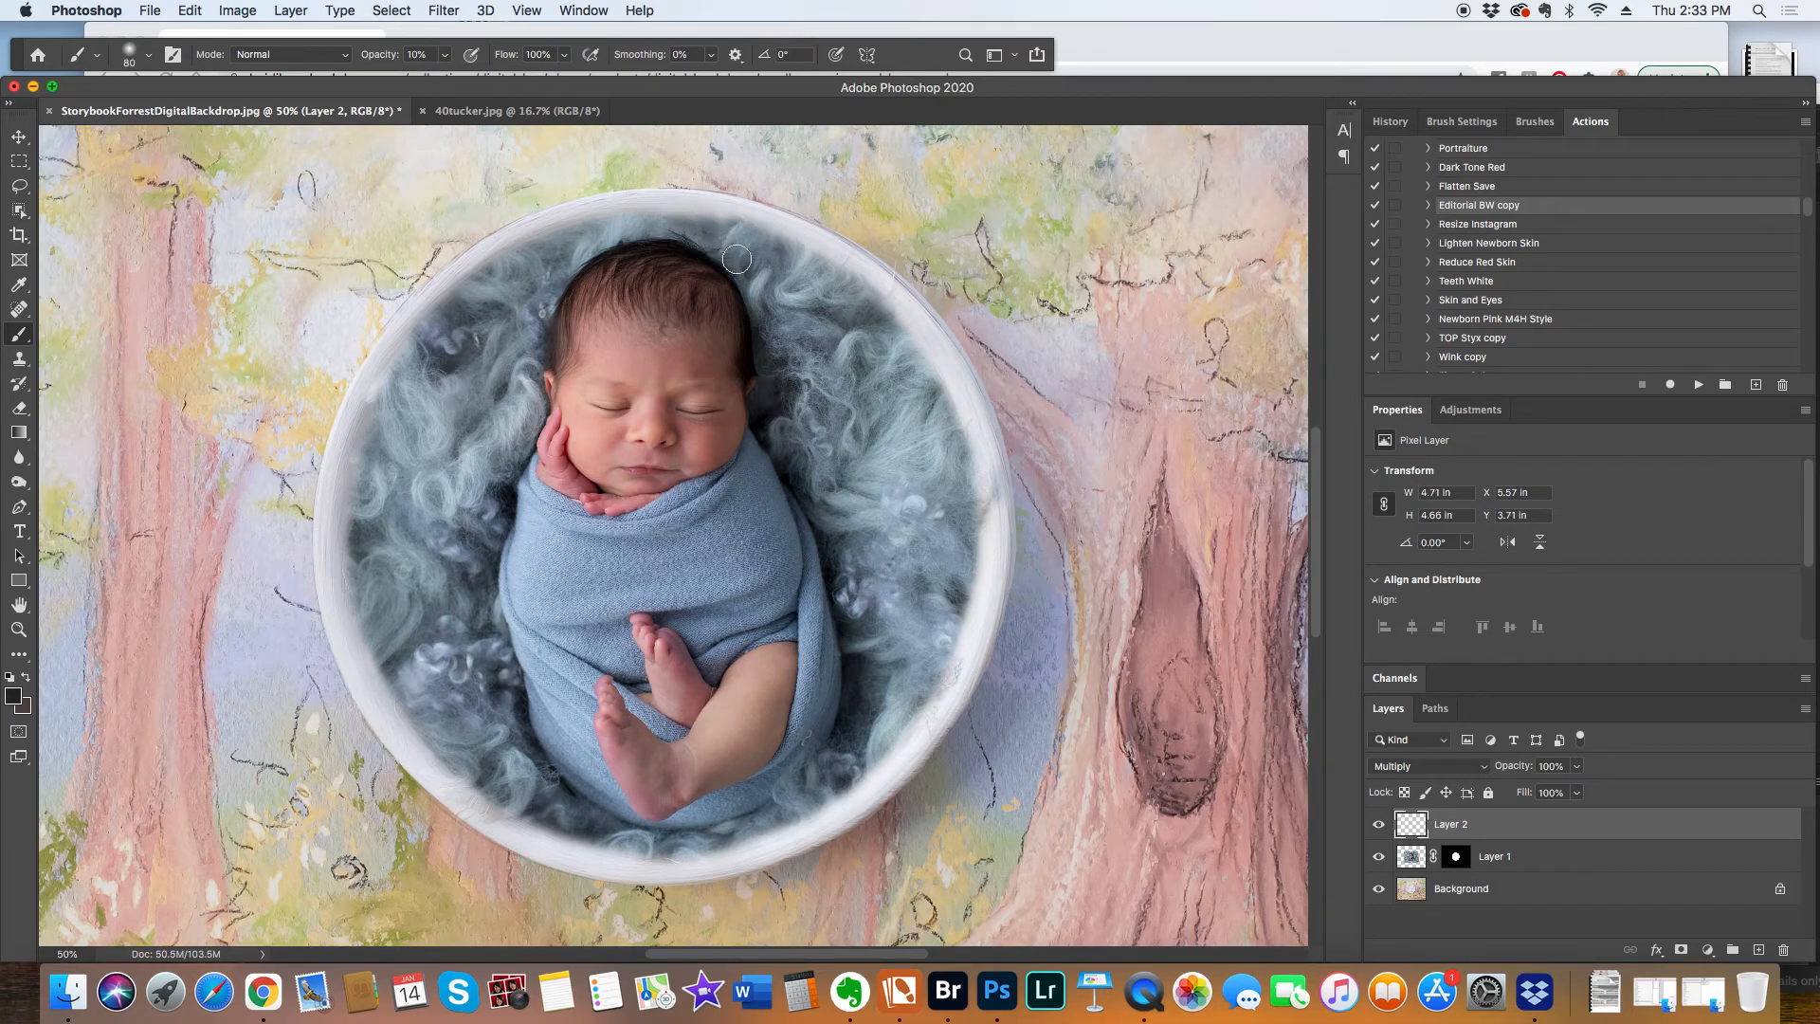